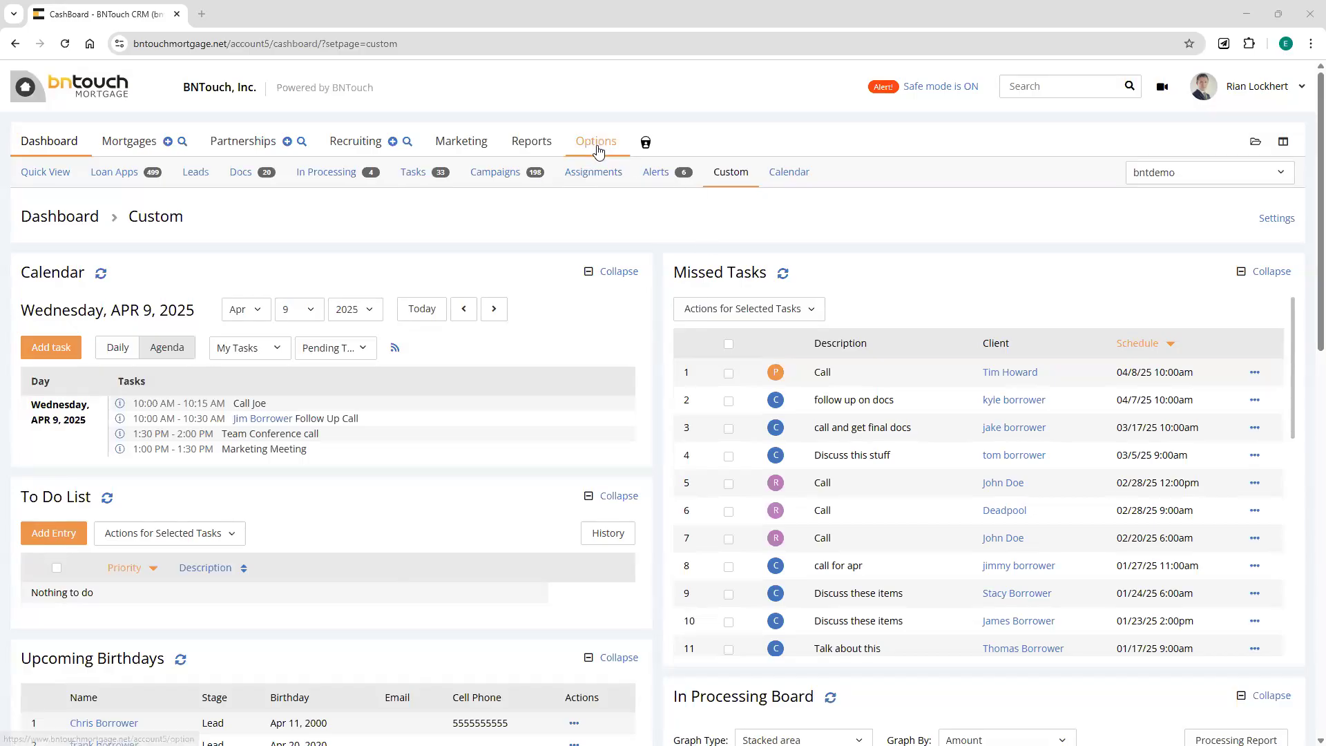
- Open the newsletter preferences and reorder the newsletter preview so that Inspiration comes first, followed by Finance and Home
click(596, 142)
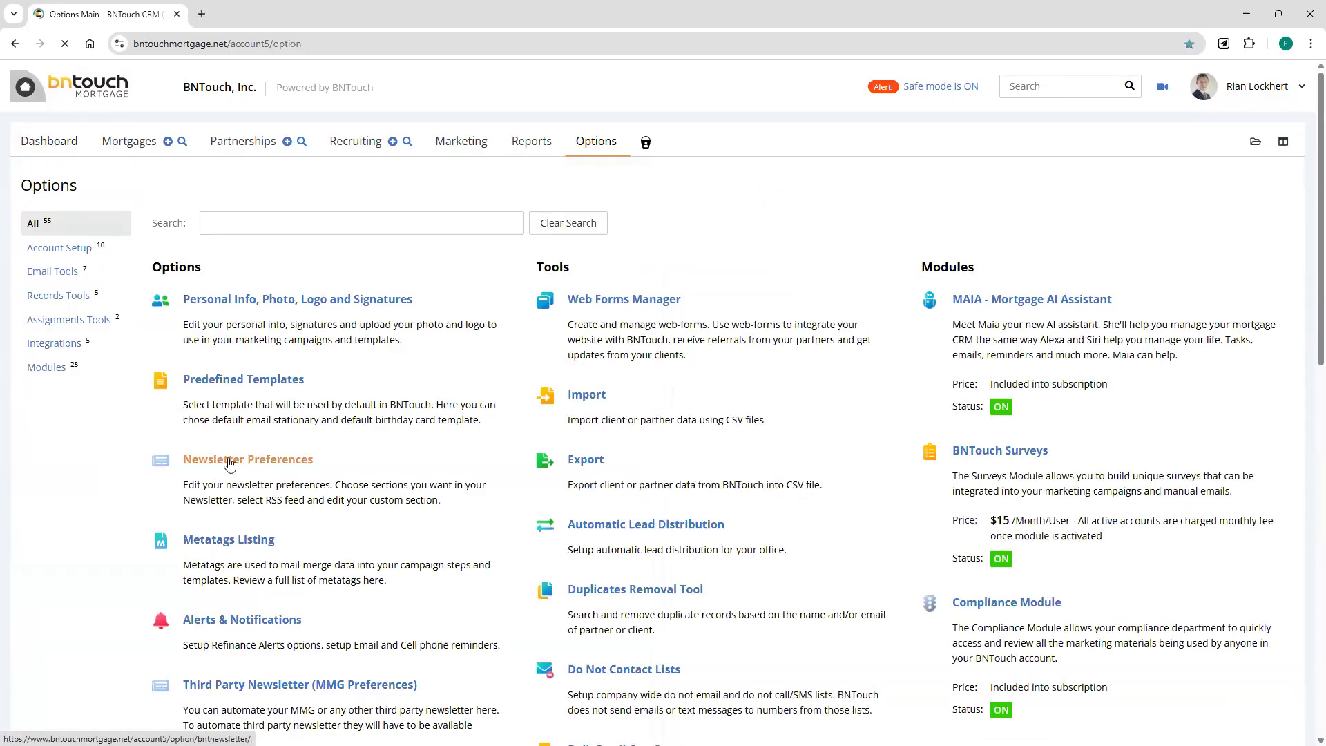
click(230, 462)
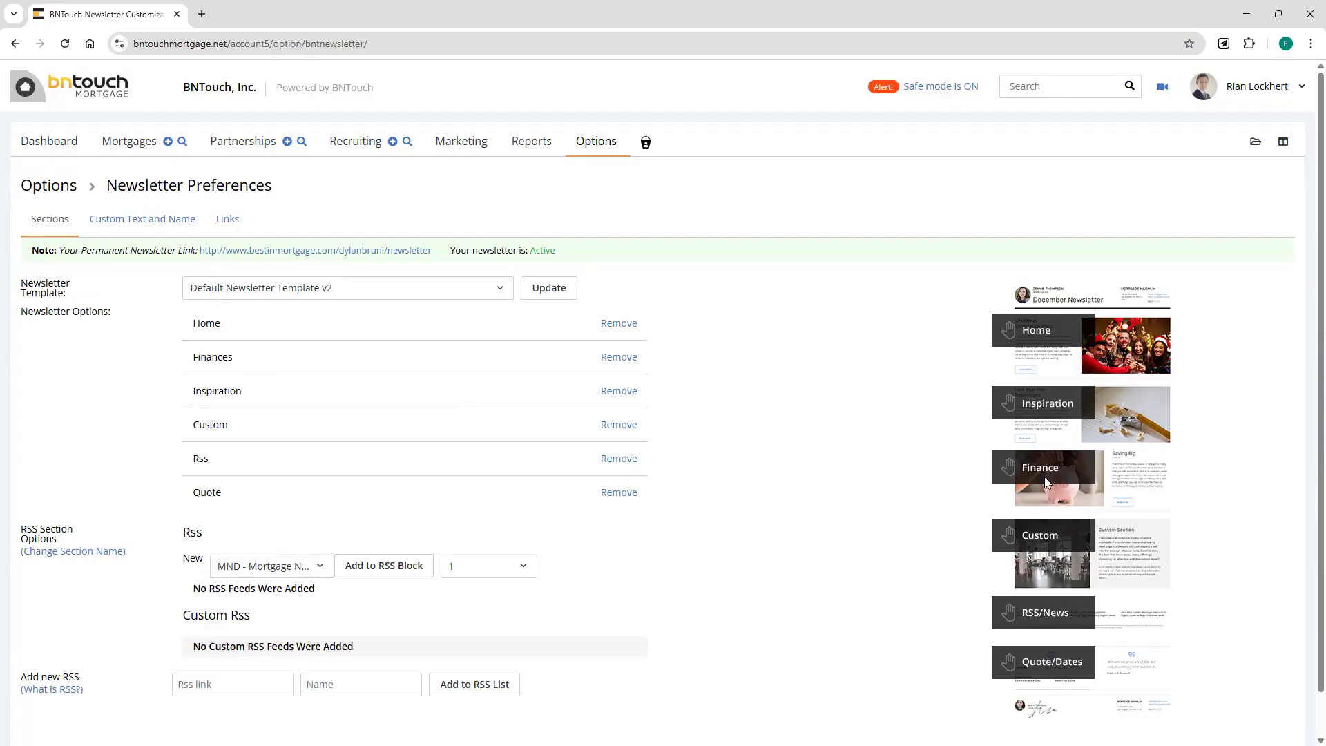
drag(1043, 471, 1039, 349)
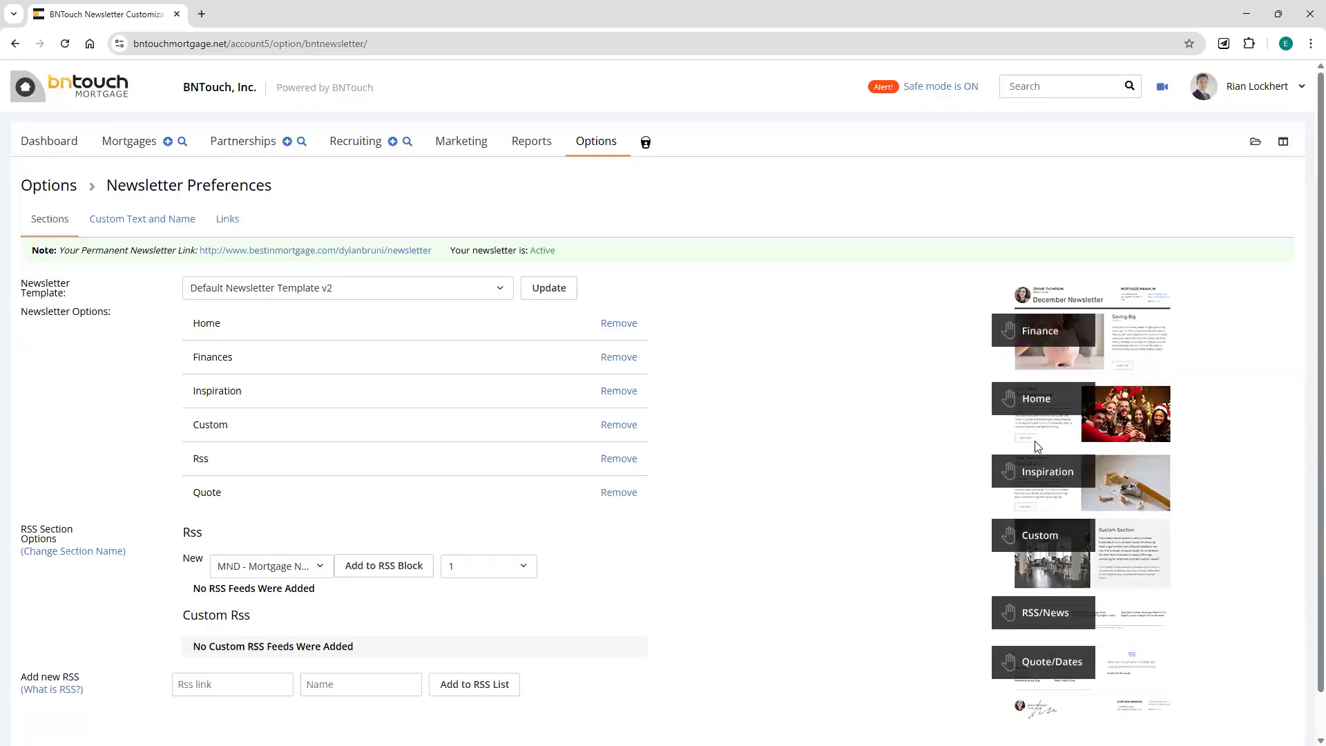
drag(1037, 445, 1044, 332)
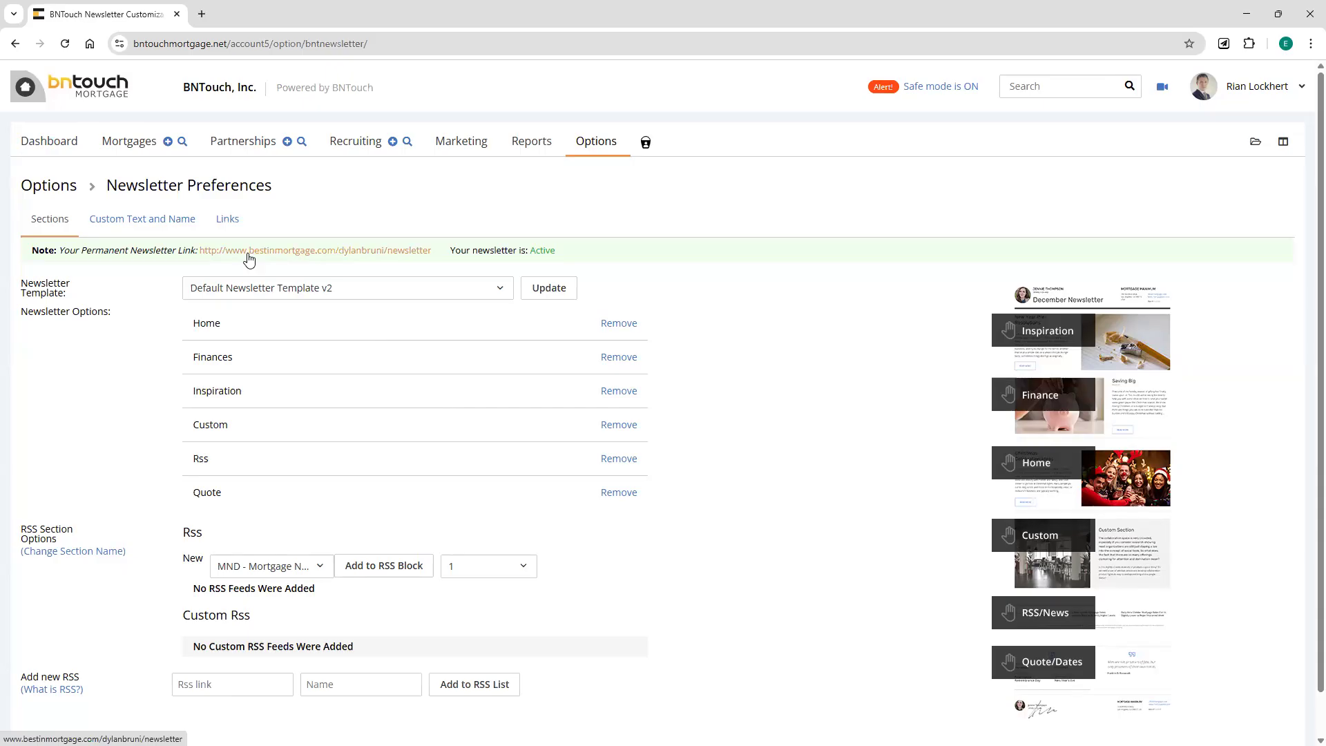
- Open the permanent newsletter link, review the April newsletter's articles down to the footer, and close it
click(248, 259)
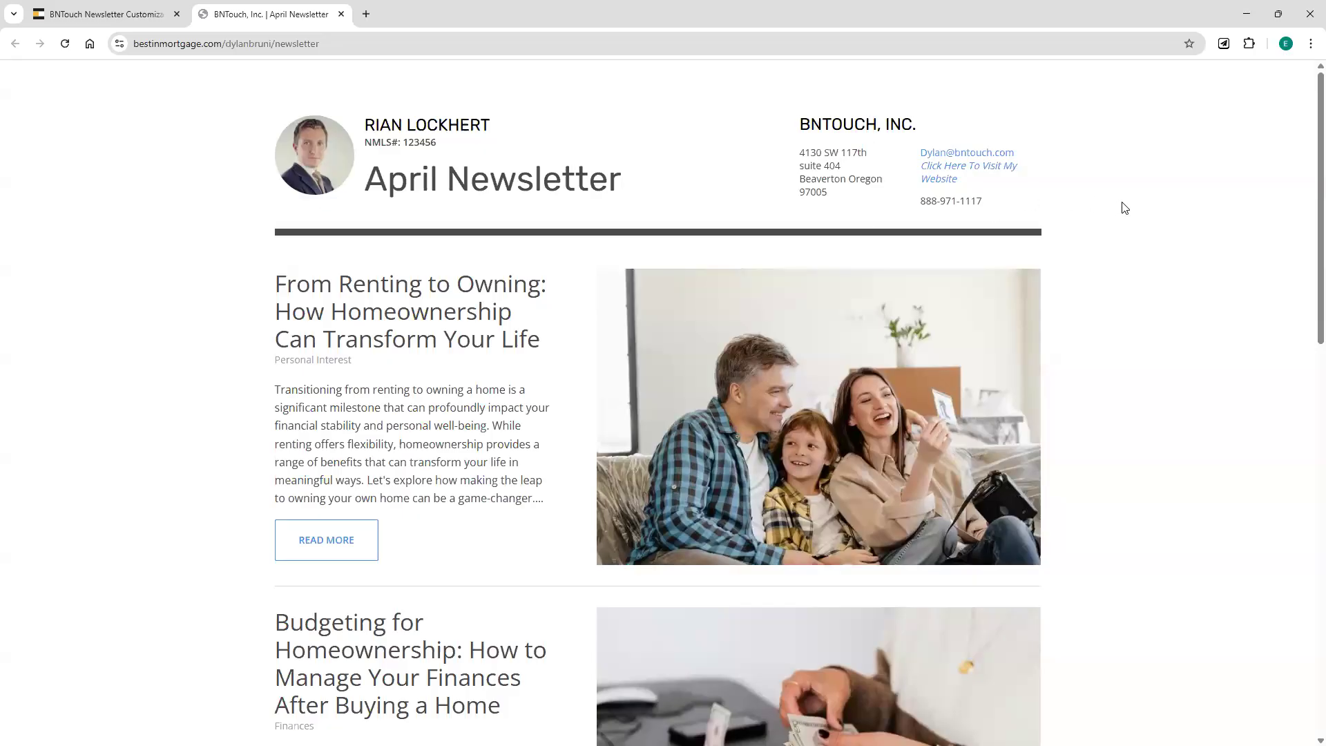
scroll(1306, 145, down, 1)
scroll(1306, 145, down, 10)
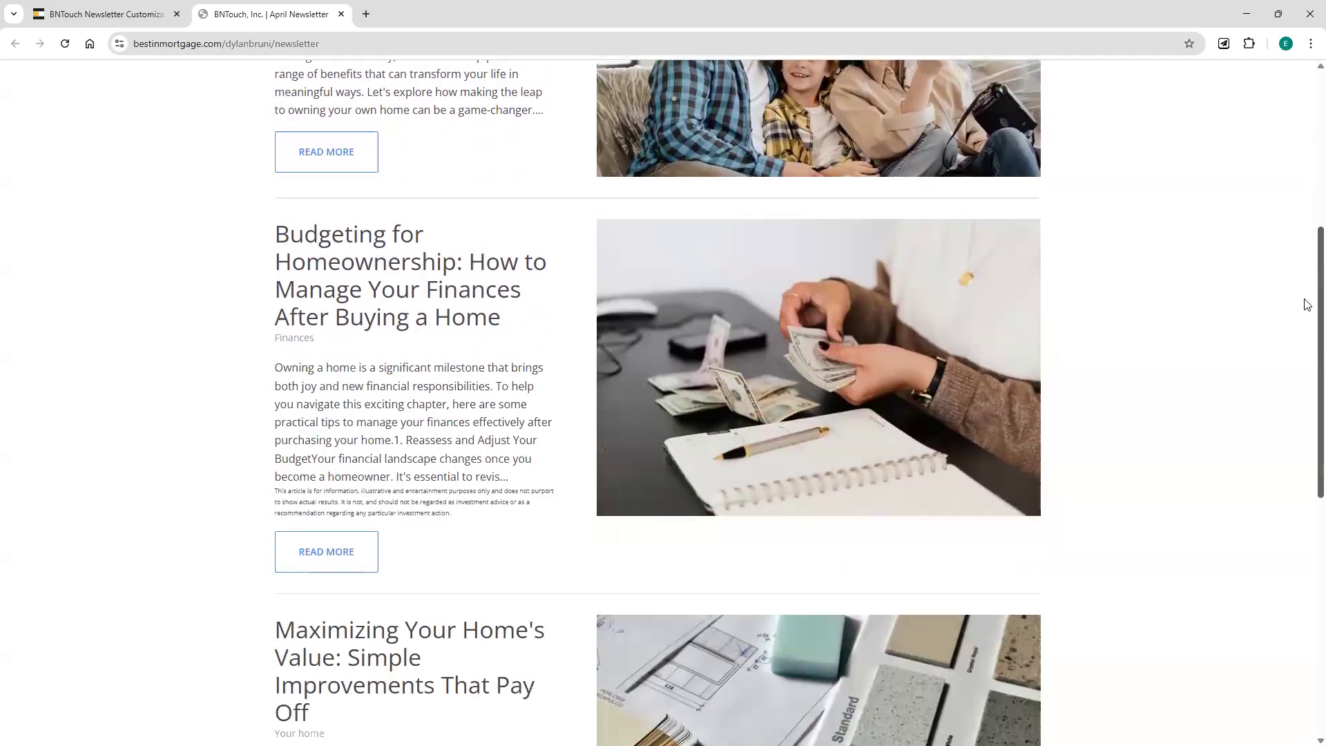
scroll(1306, 456, down, 3)
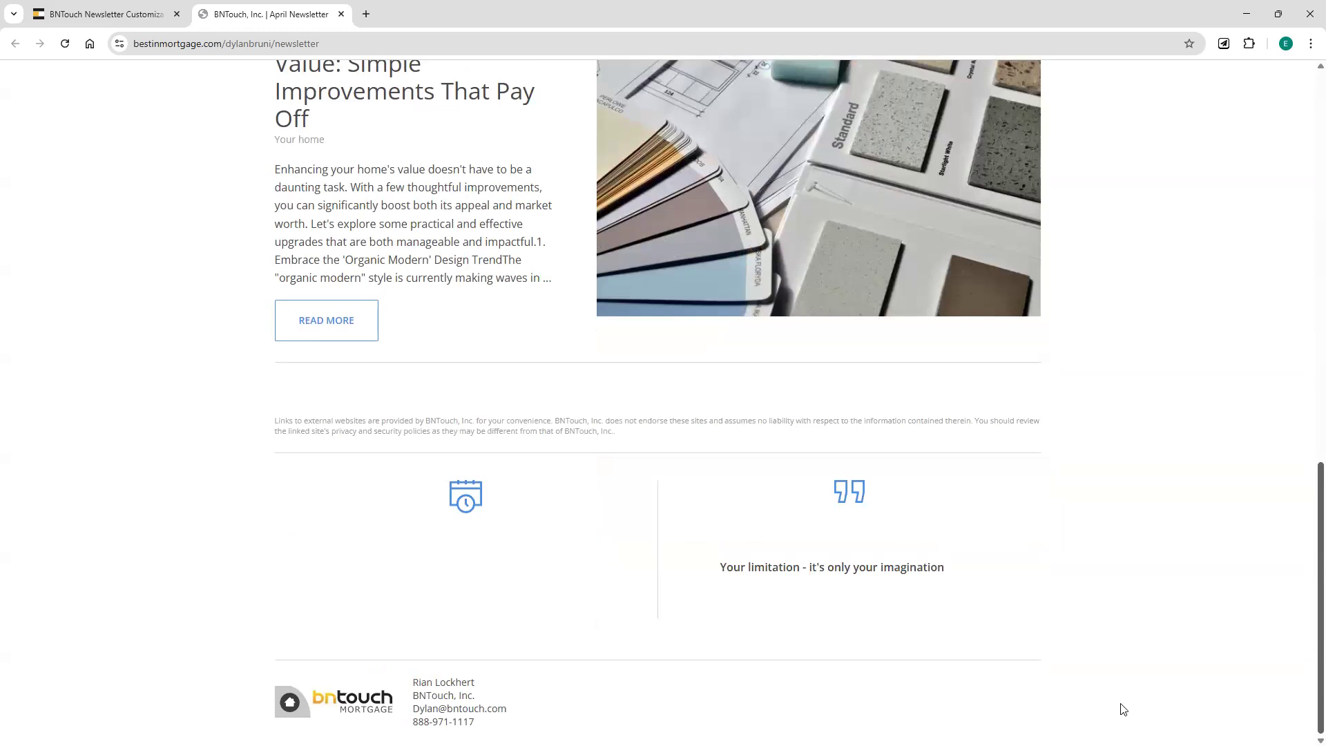
middle_click(1142, 683)
middle_click(1142, 646)
scroll(1142, 648, up, 11)
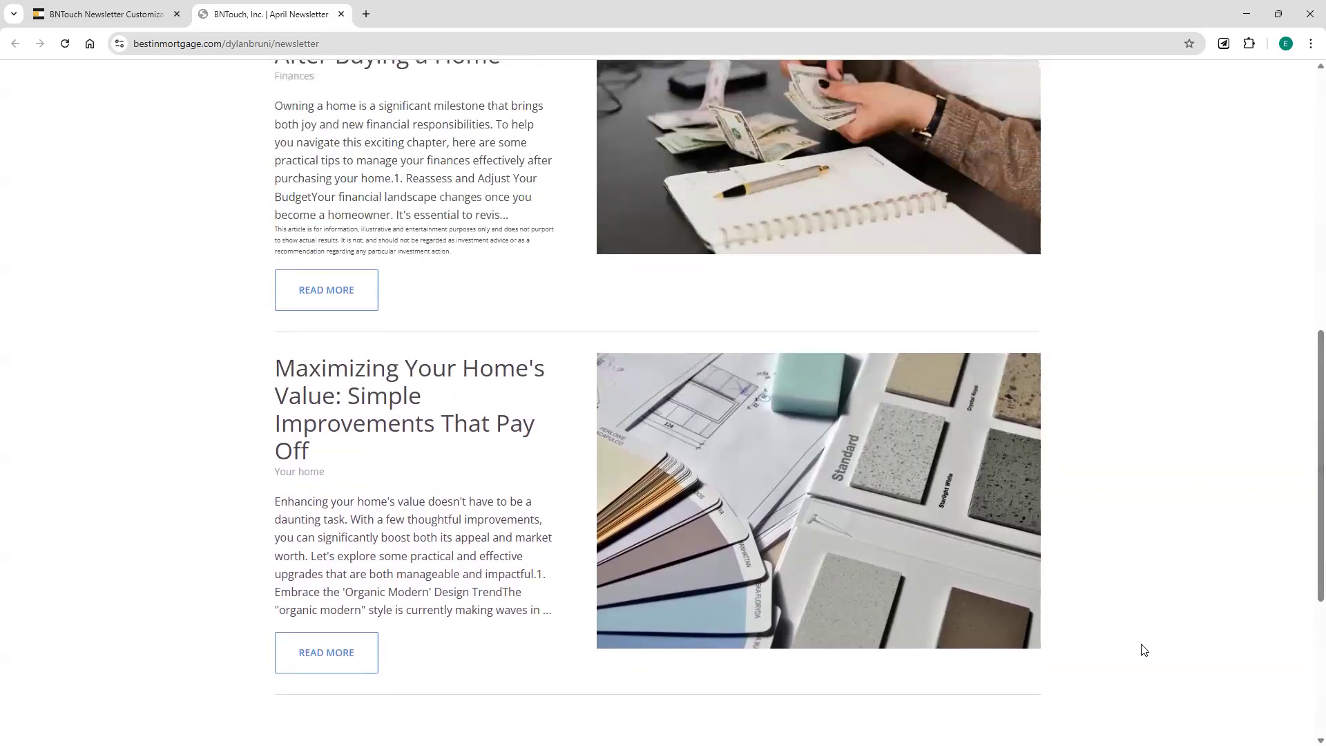
scroll(1161, 615, up, 3)
scroll(1163, 613, down, 6)
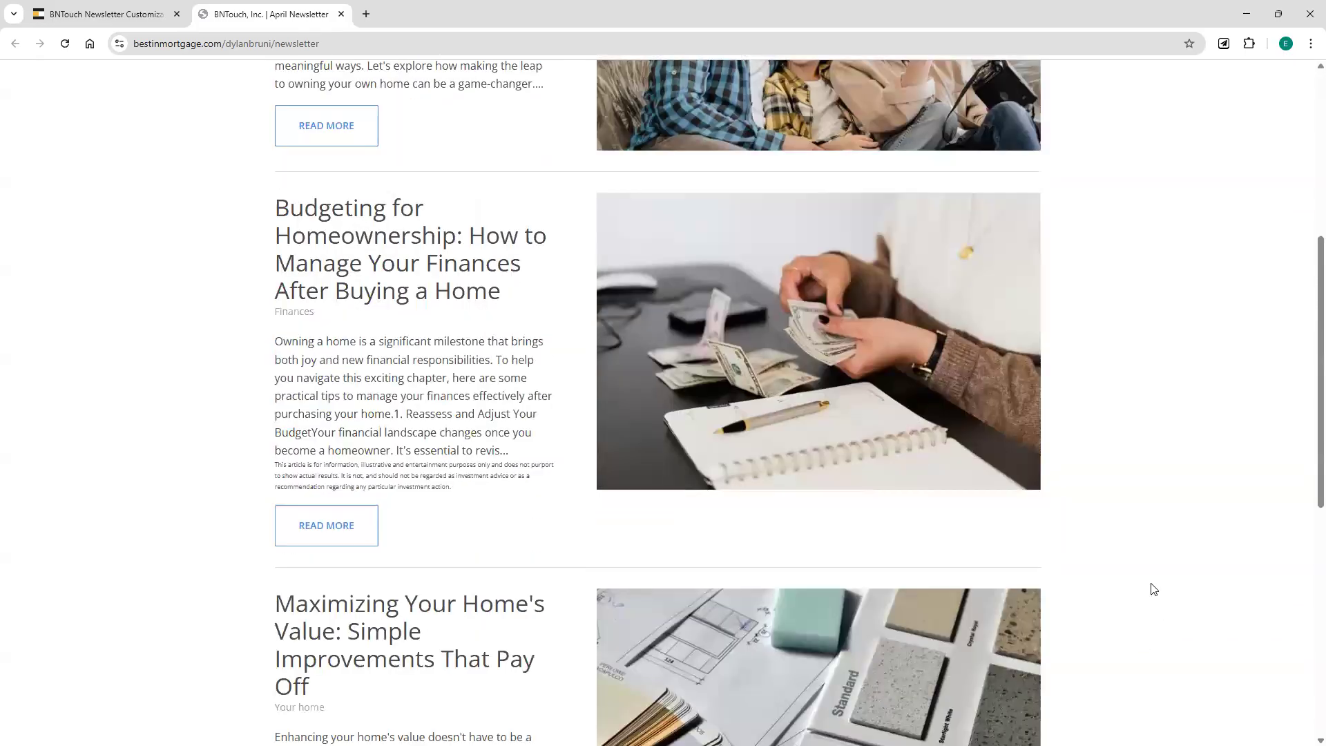
scroll(1077, 415, up, 6)
click(341, 14)
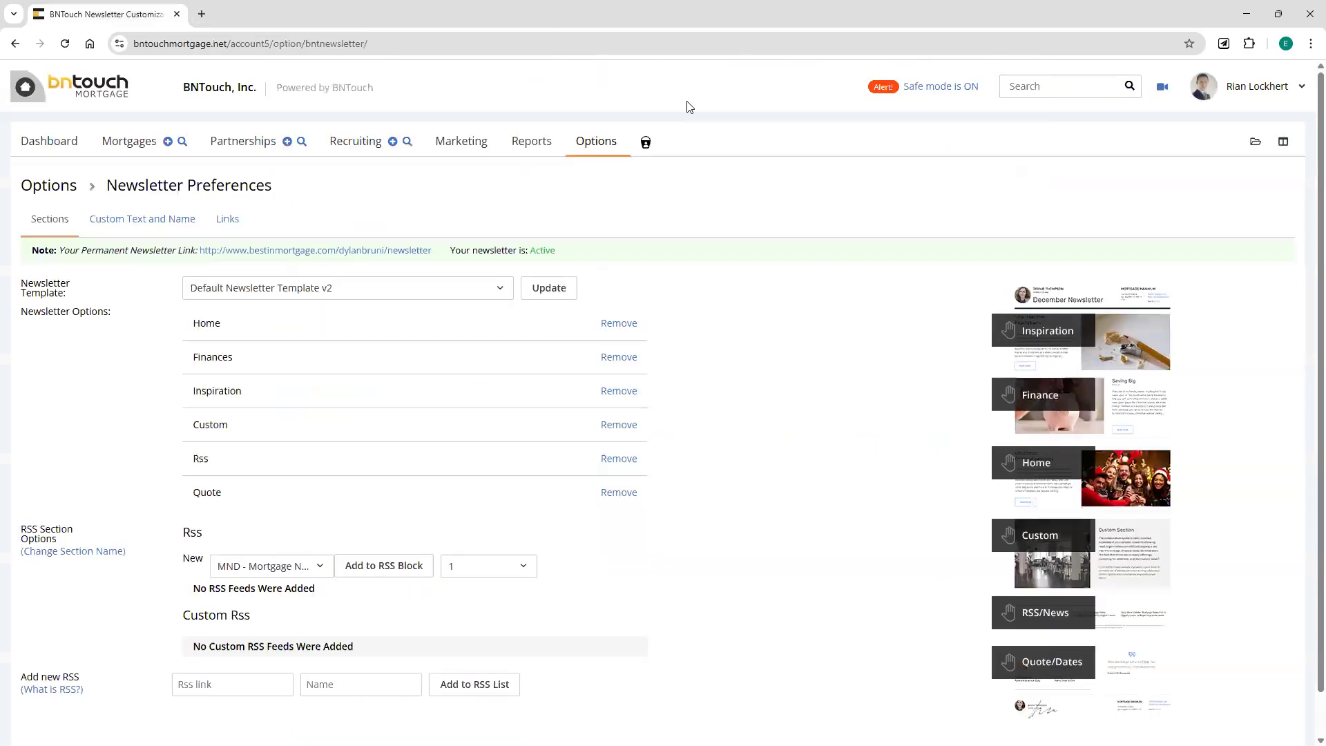
- Reorder the newsletter preview sections so that Home comes first, followed by Inspiration and Finance
drag(1056, 467, 967, 259)
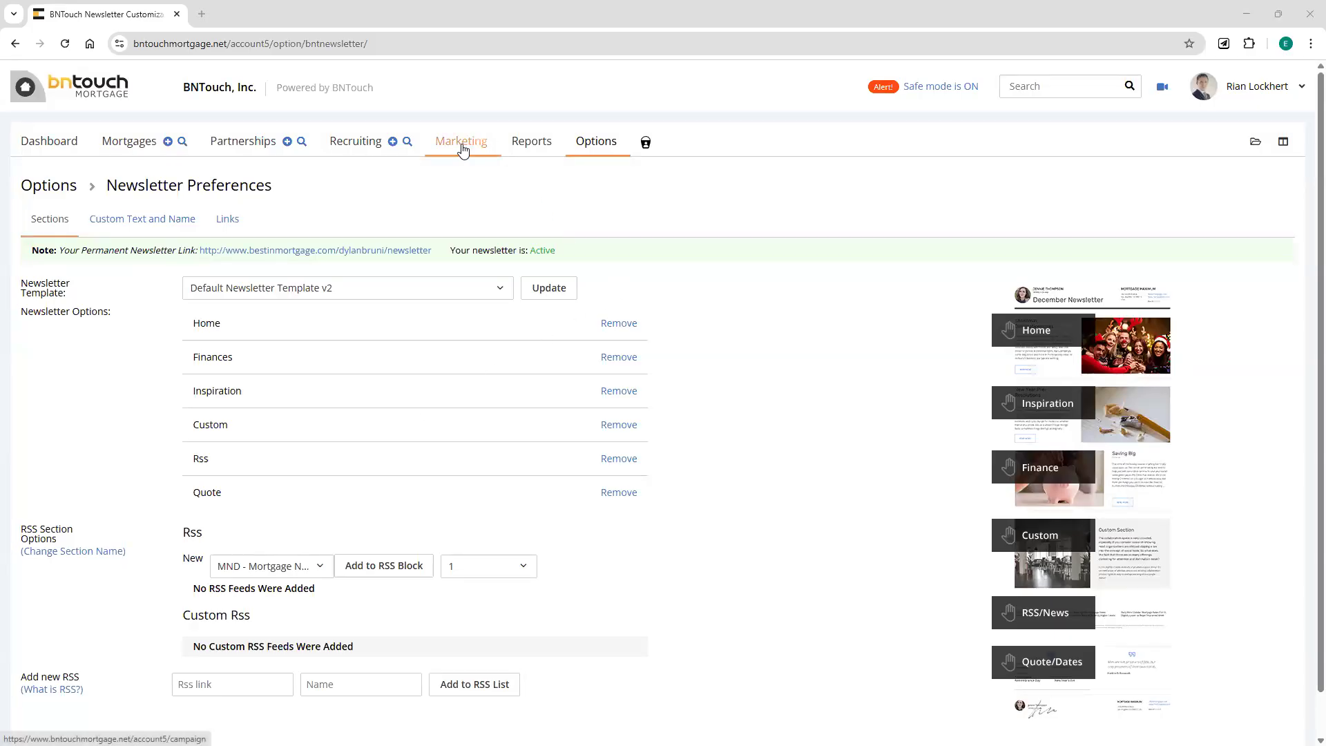
- Search the marketing Content Exchange for "weekly" and open the BNTouch: Weekly Market Update campaign preview
click(462, 148)
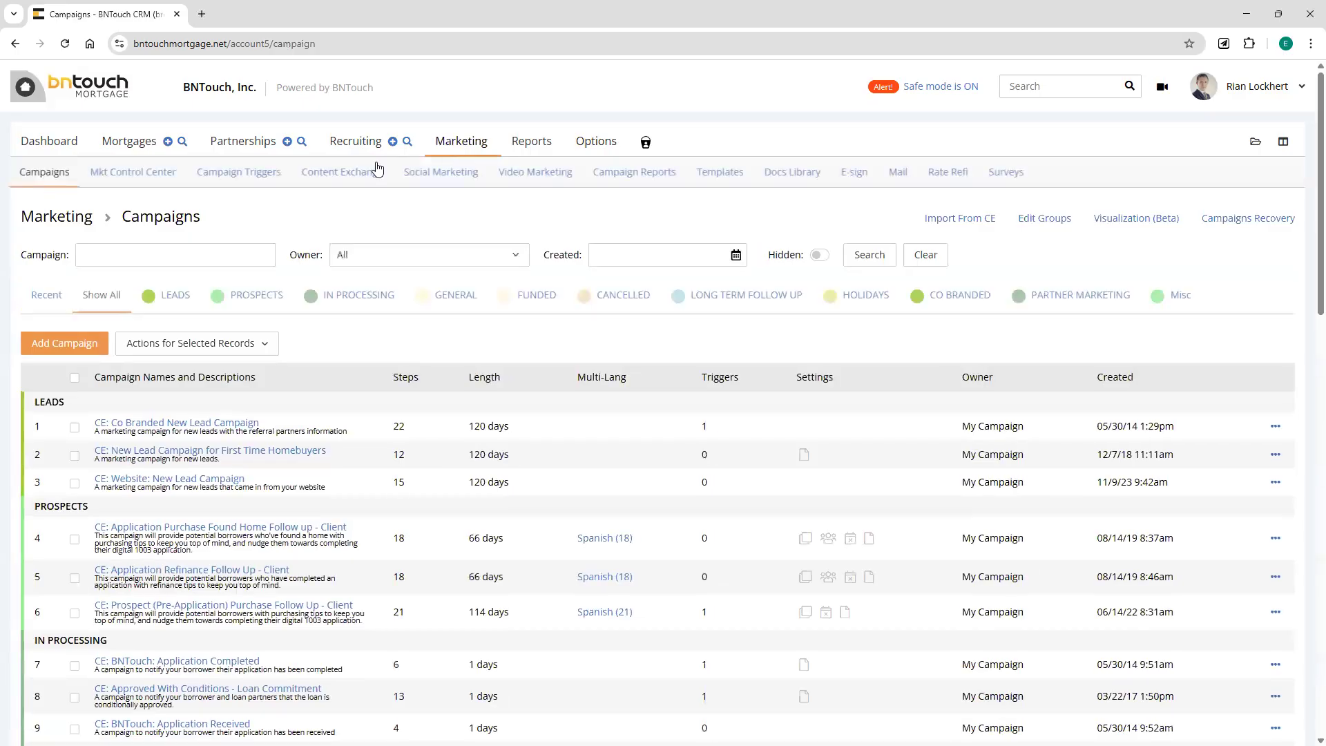
click(332, 181)
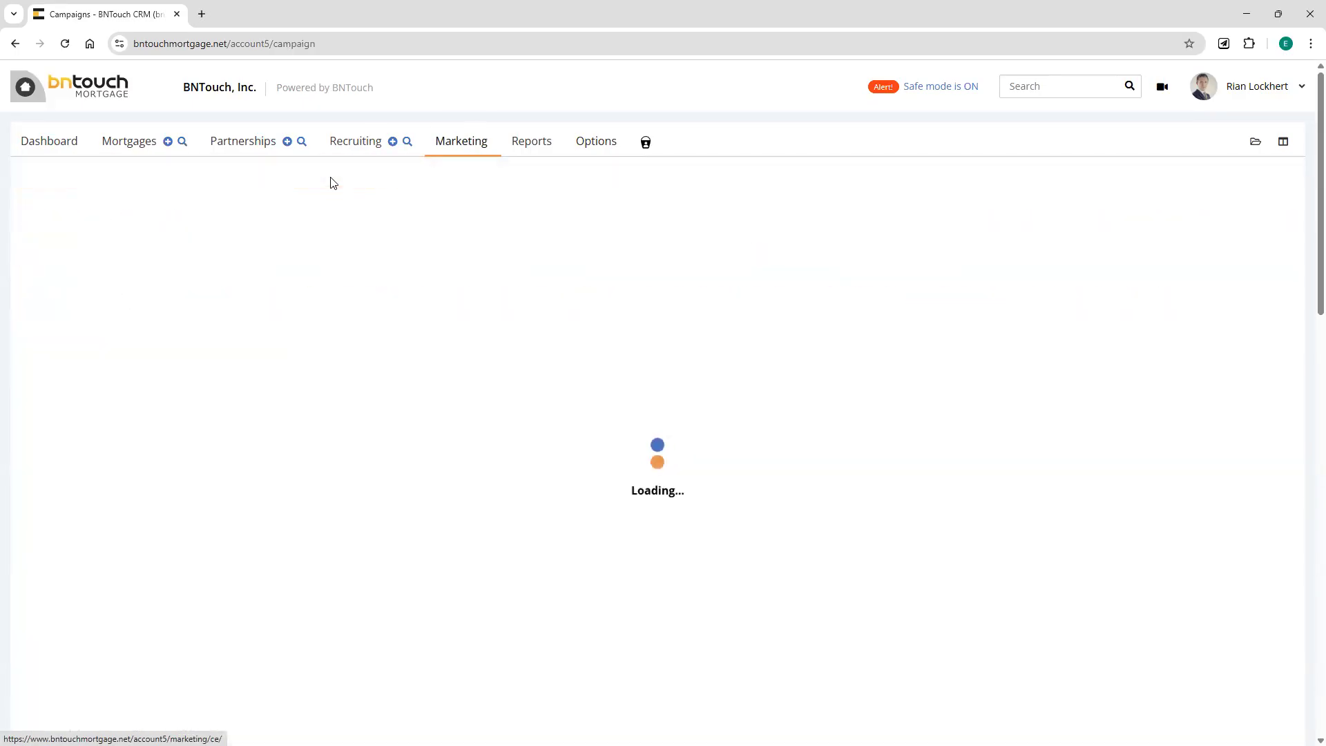
click(282, 609)
text(weekly)
key(Return)
scroll(524, 455, down, 3)
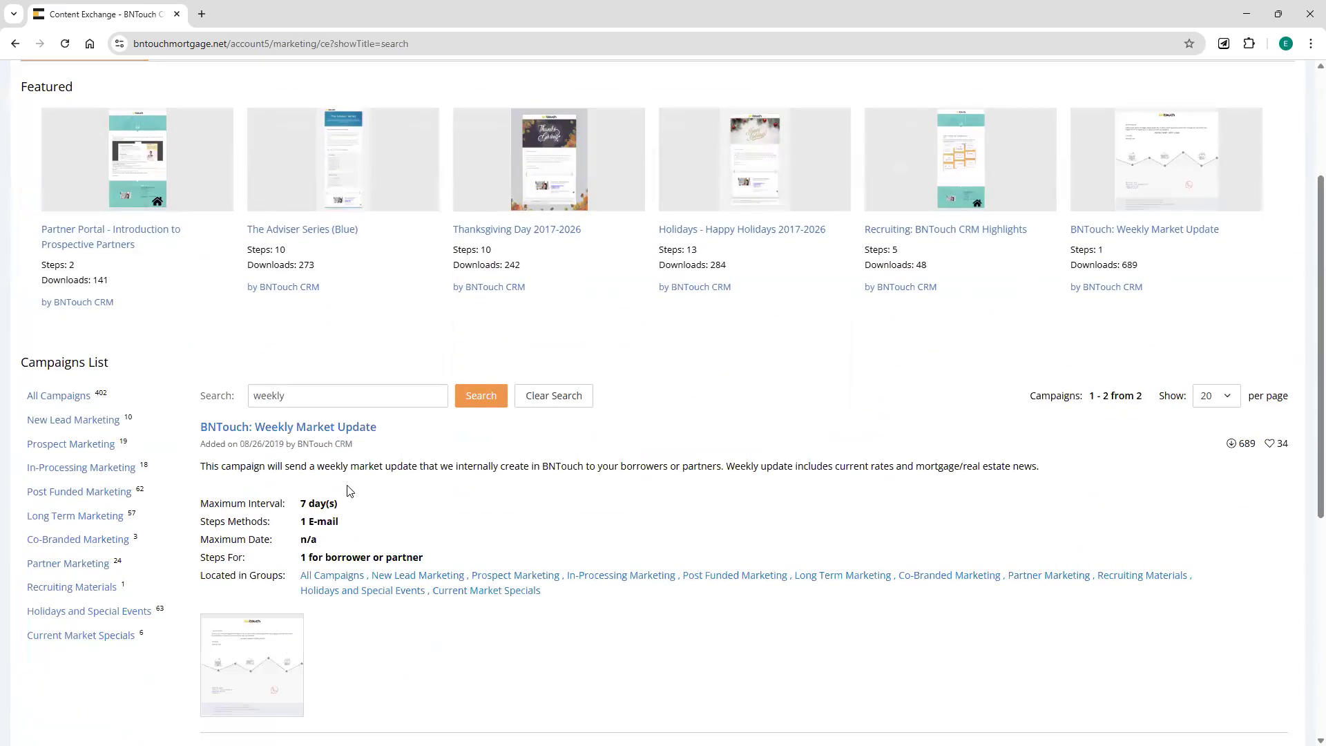
click(310, 430)
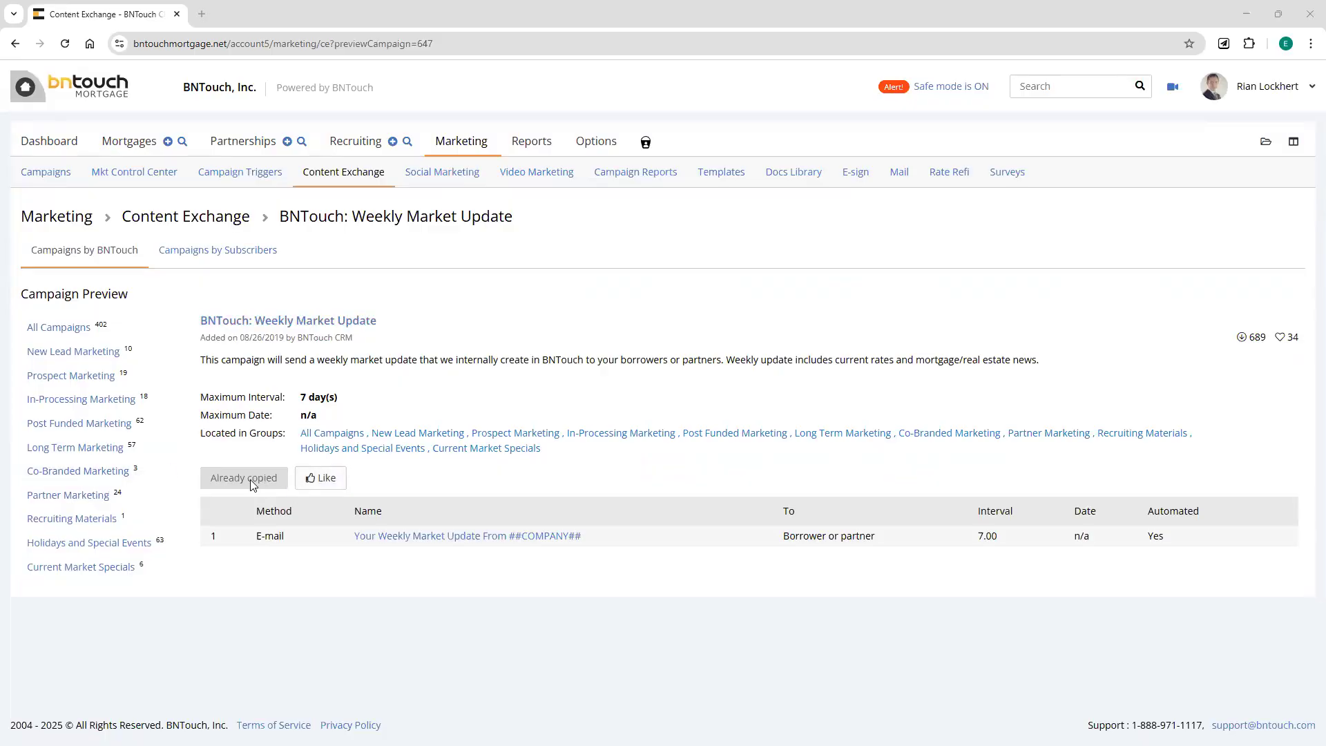
- Open the sample Weekly Market Update page in a new browser tab, go through all its slides, and close it
key(ctrl+t)
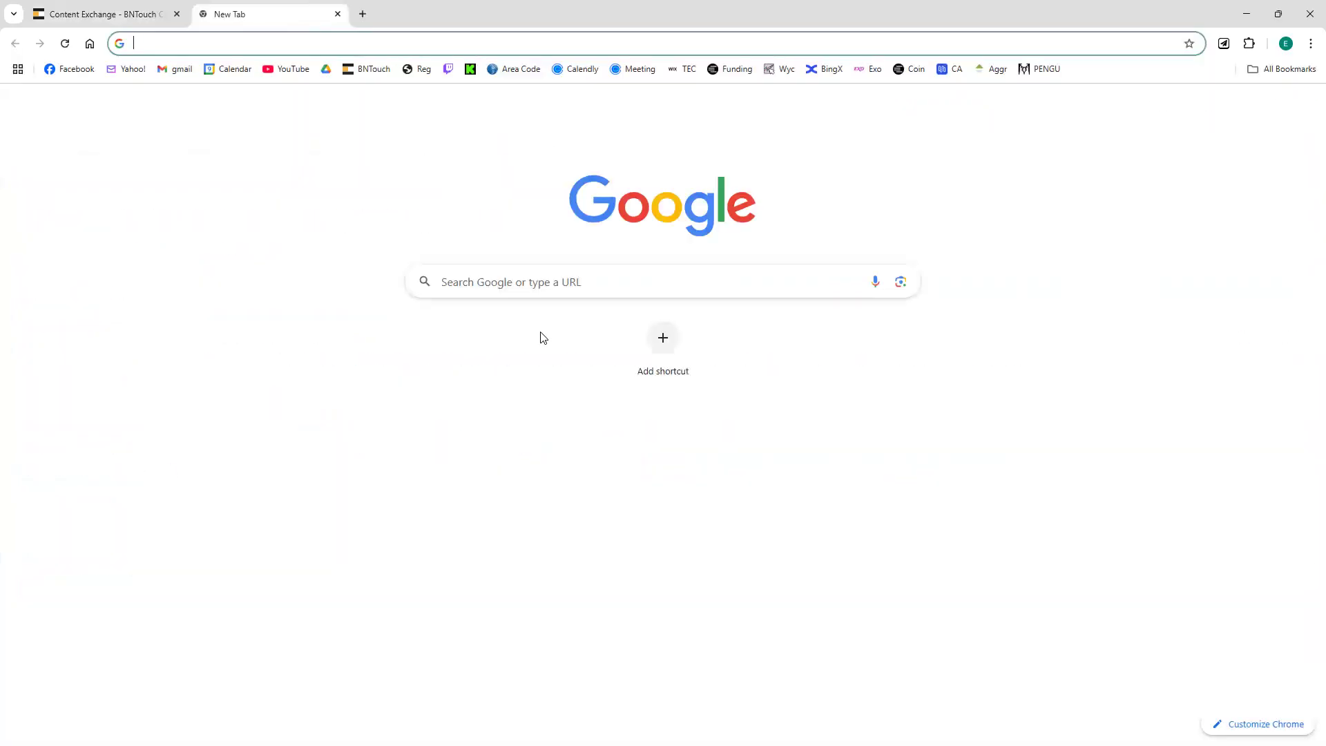
text(wee)
key(Return)
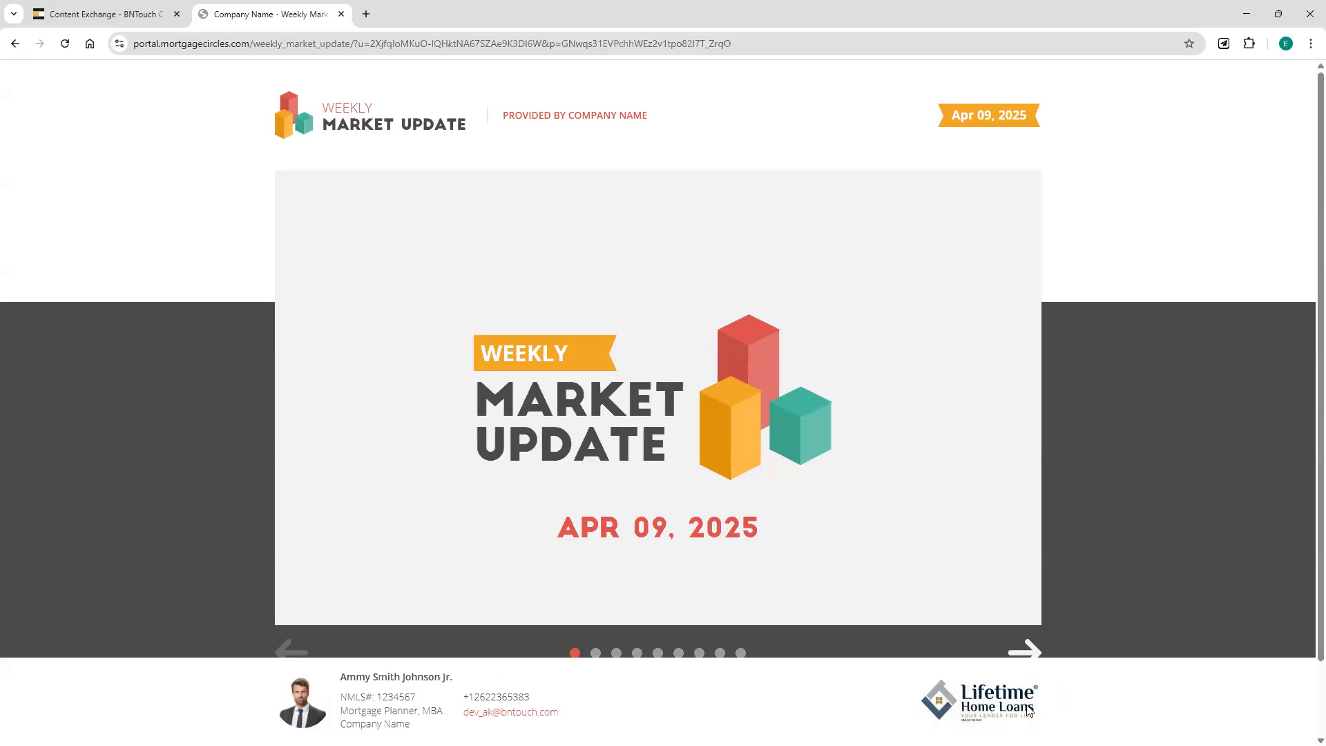
click(1024, 654)
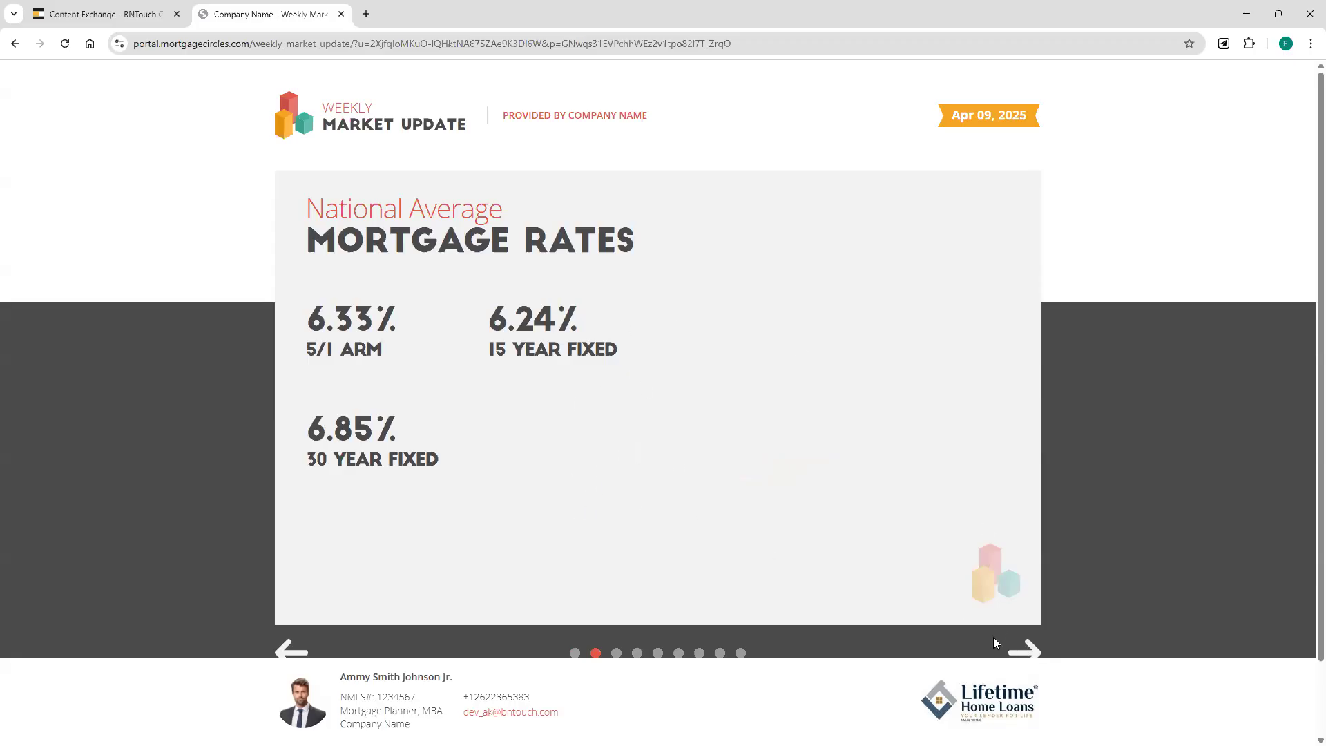
double_click(1026, 654)
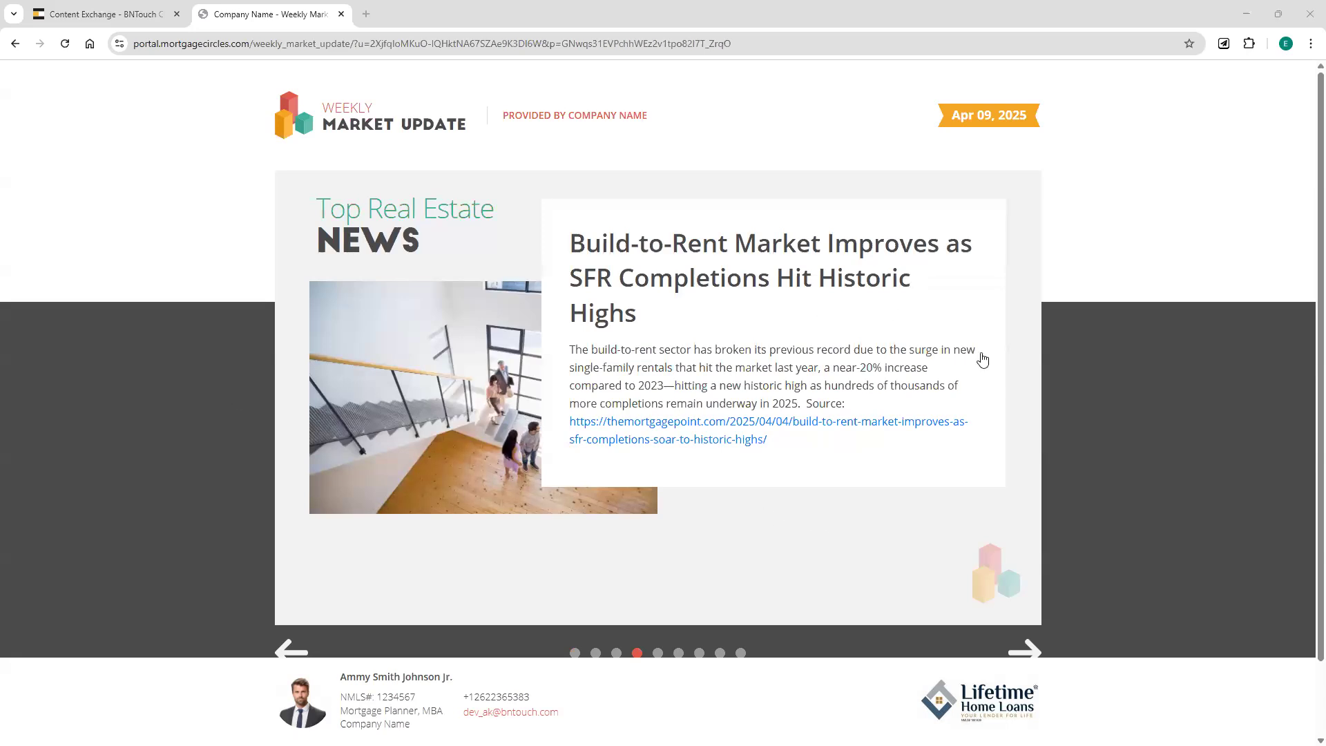
click(1027, 652)
click(1025, 653)
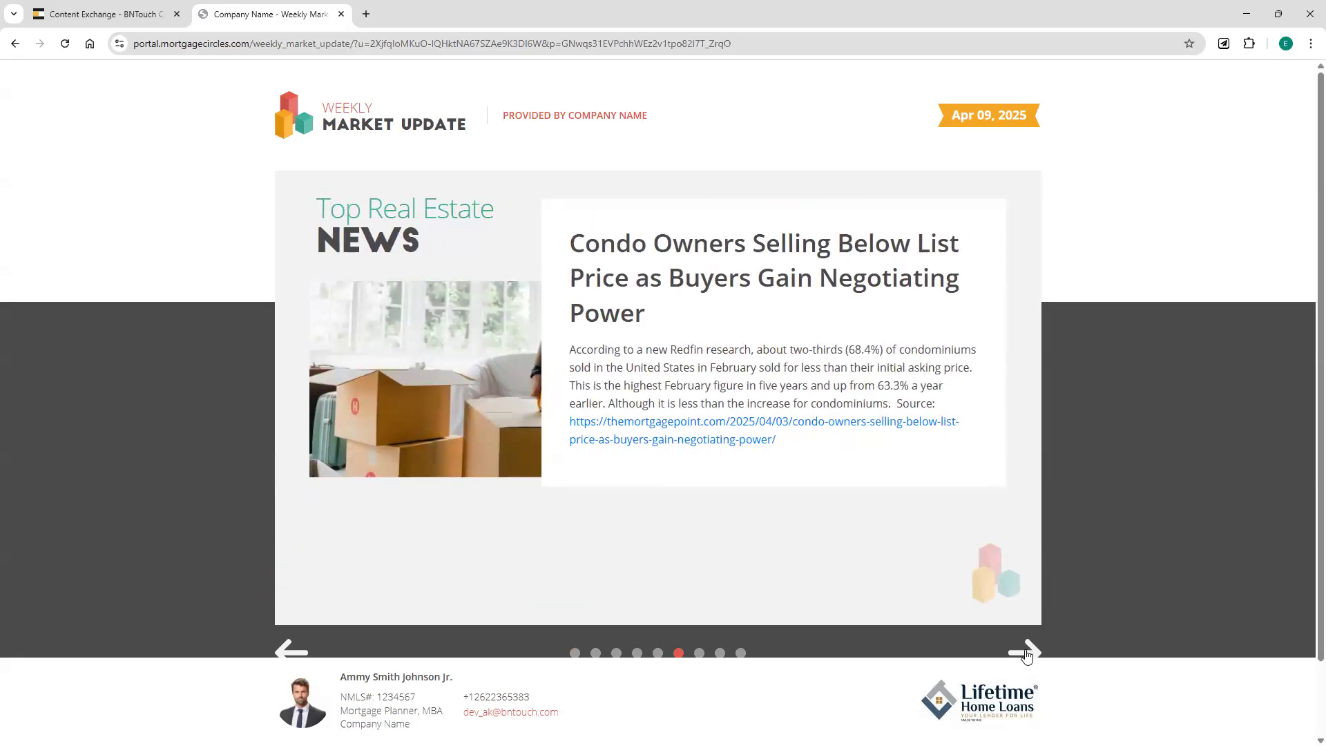
click(1026, 652)
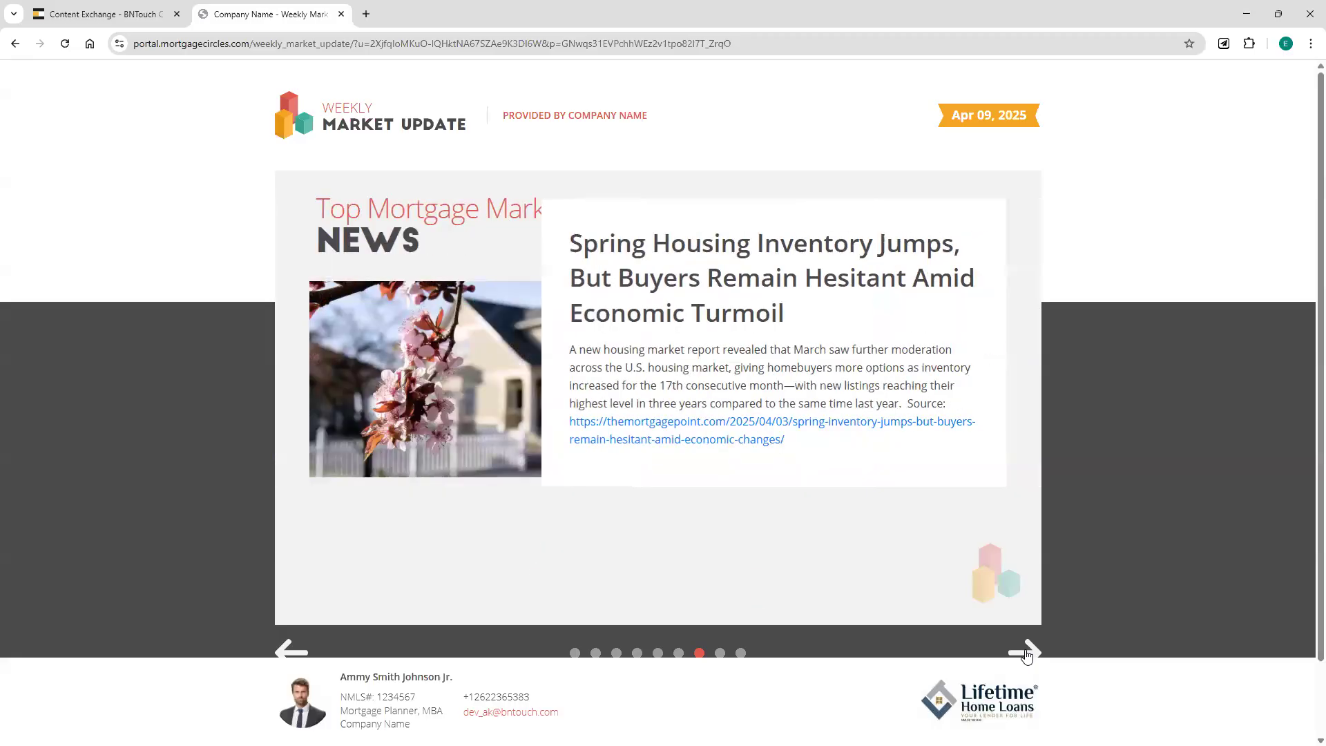
click(1027, 652)
click(1027, 653)
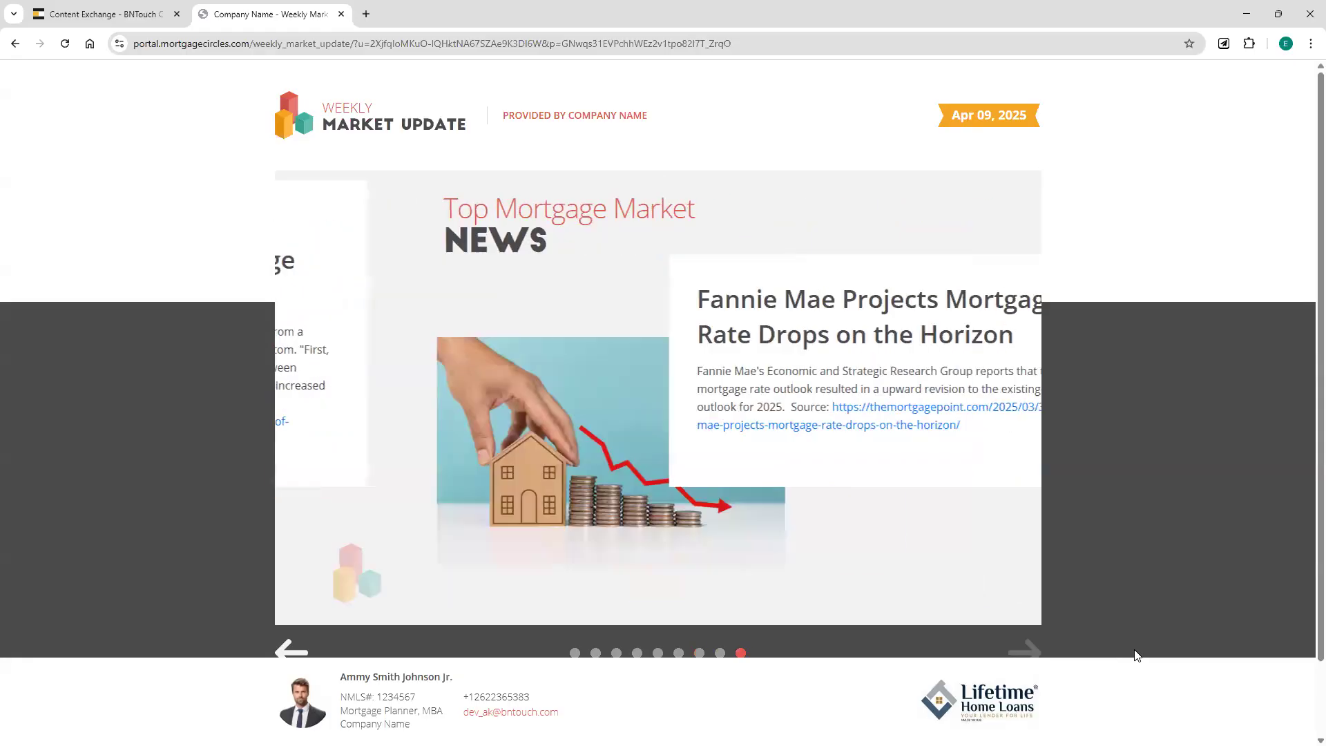
click(340, 14)
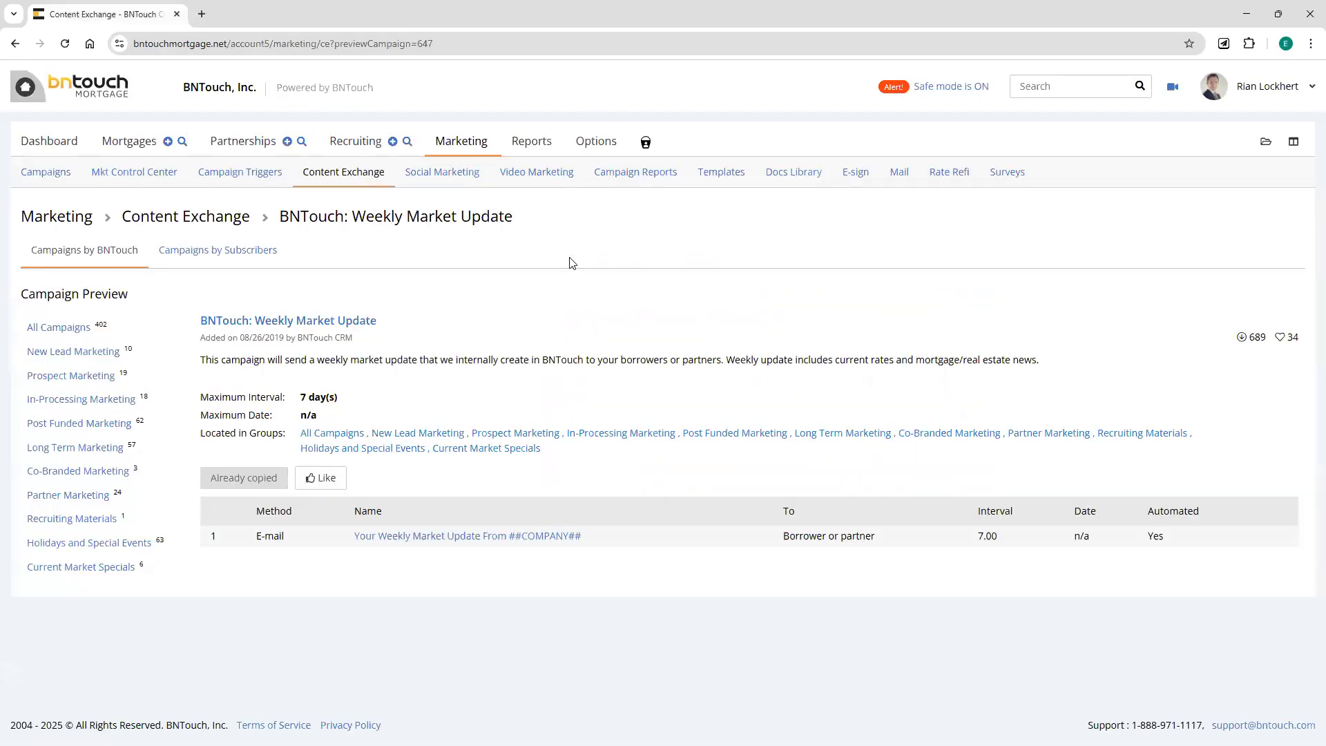
- Open the Mortgage Process Explained video from the In-Processing collection in Video Marketing and watch its branded page
click(540, 179)
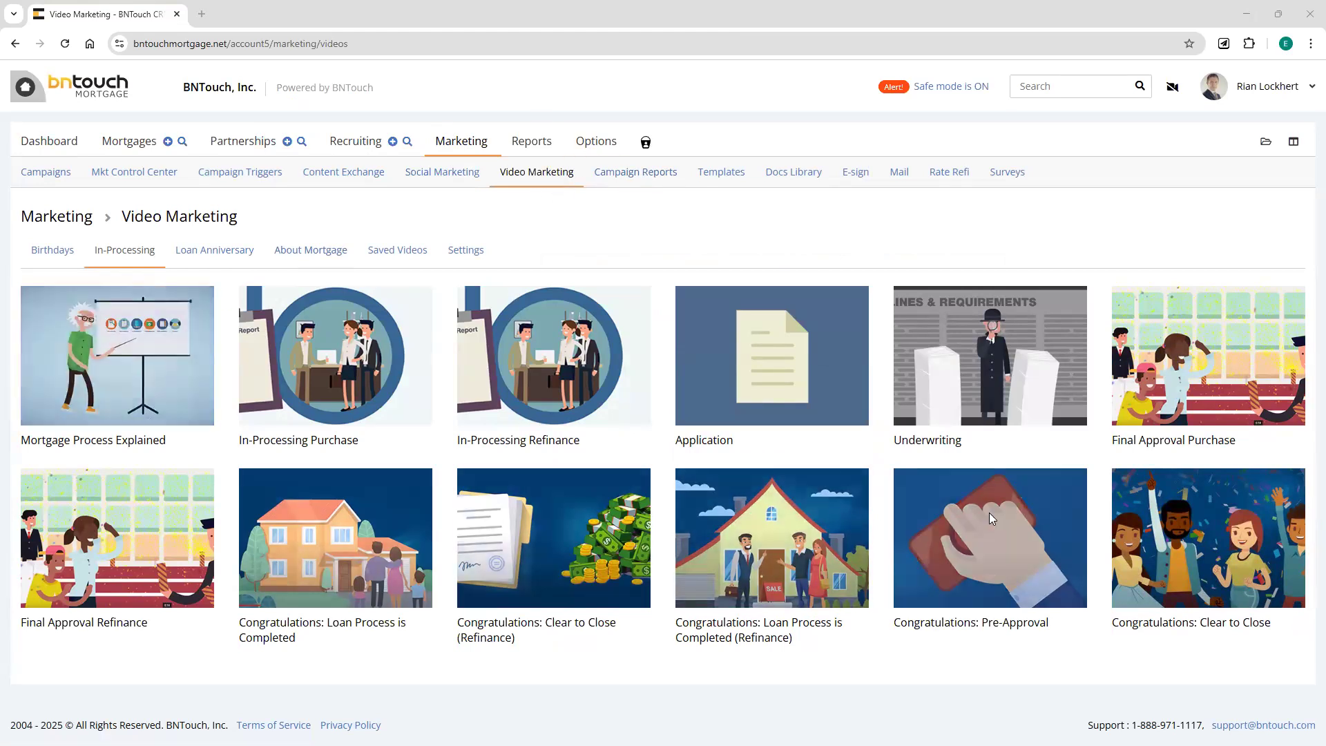
click(120, 364)
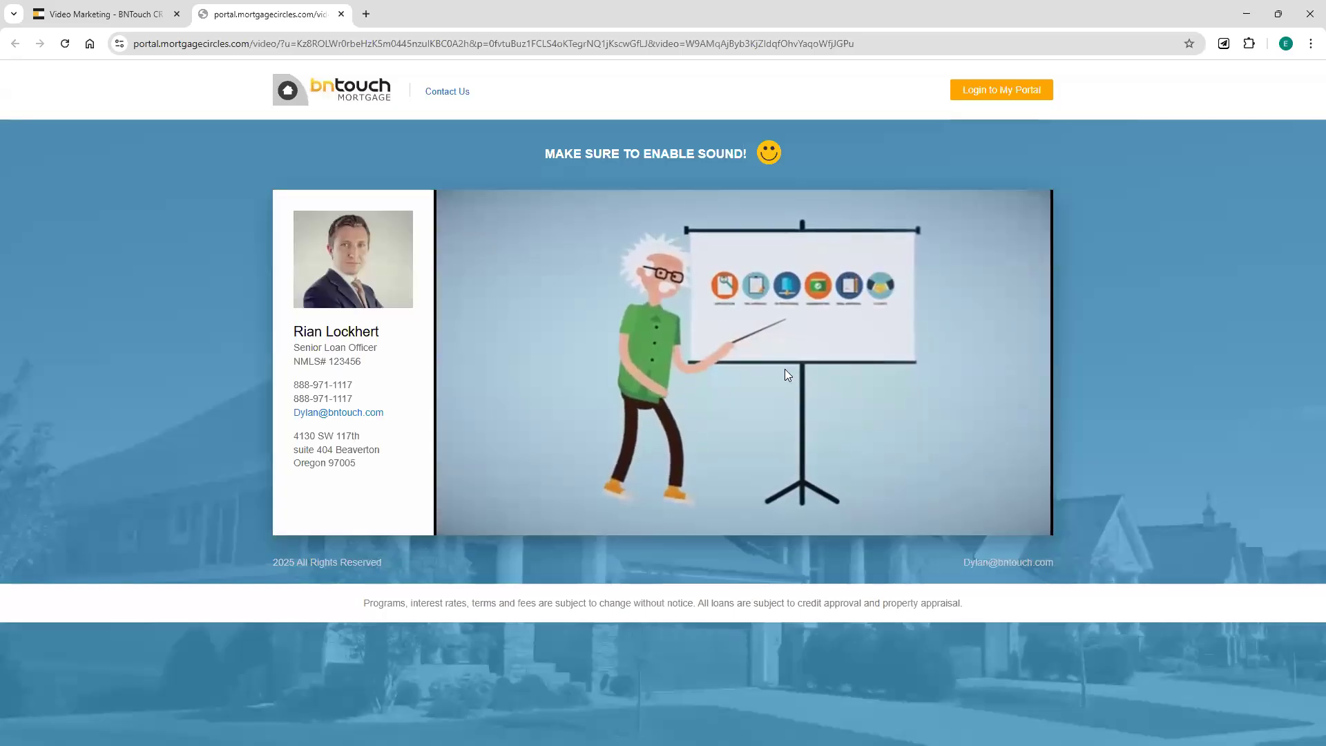
mouse_move(721, 322)
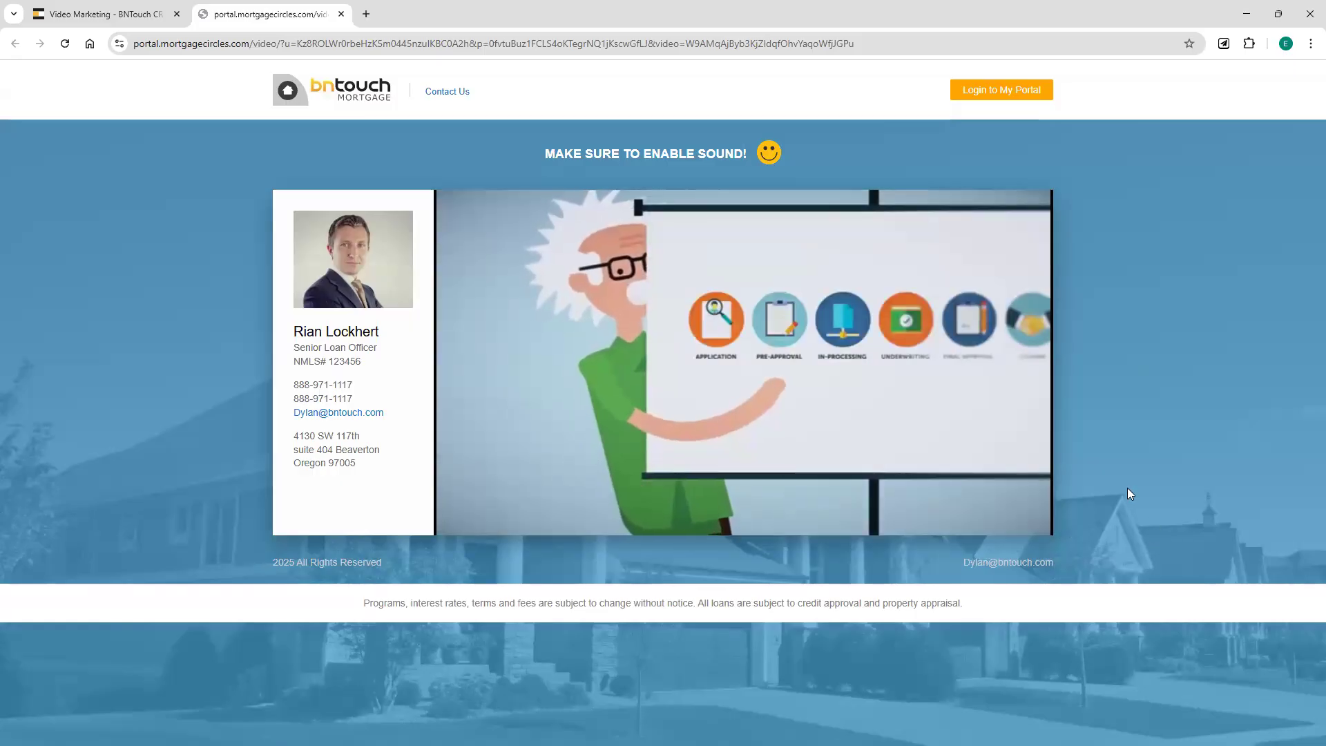
- Open BNTouch's Send Video To Borrowers blog article in a new browser tab and show its walkthrough video
key(ctrl+t)
text(send)
key(Return)
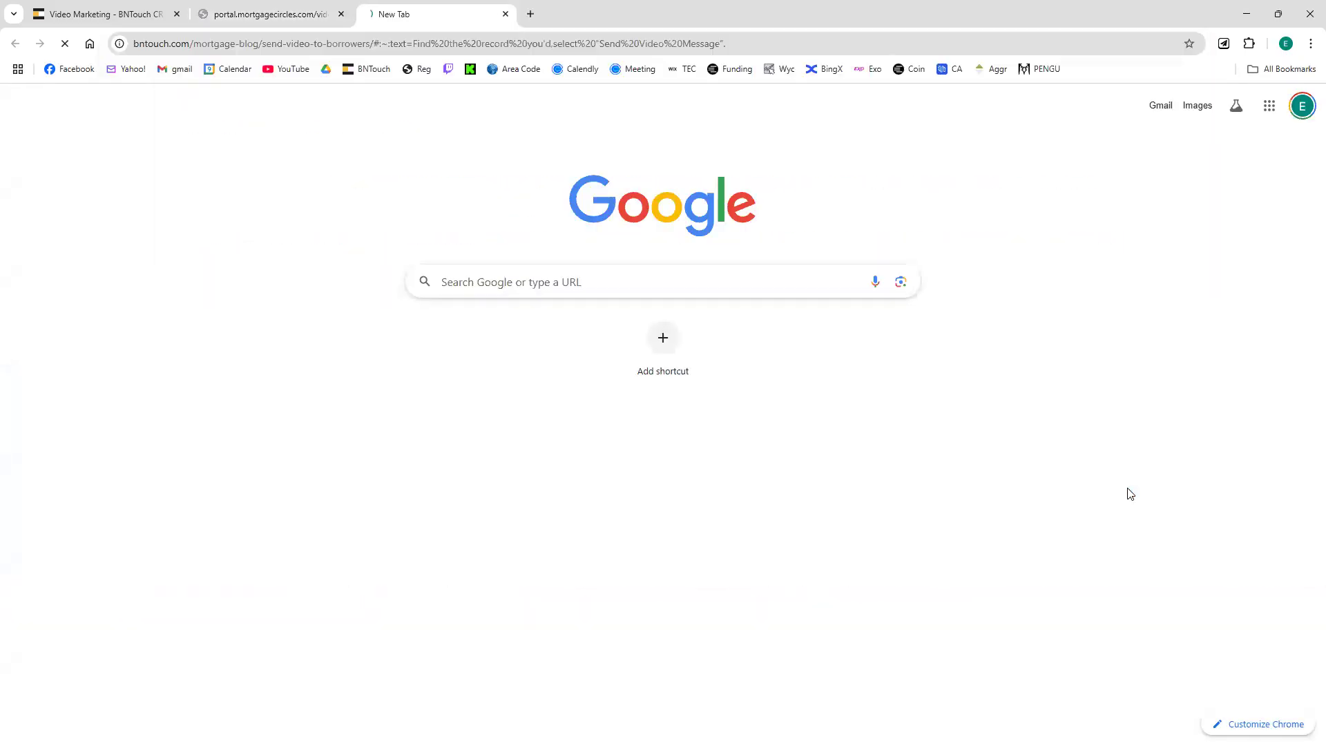
scroll(1054, 526, up, 4)
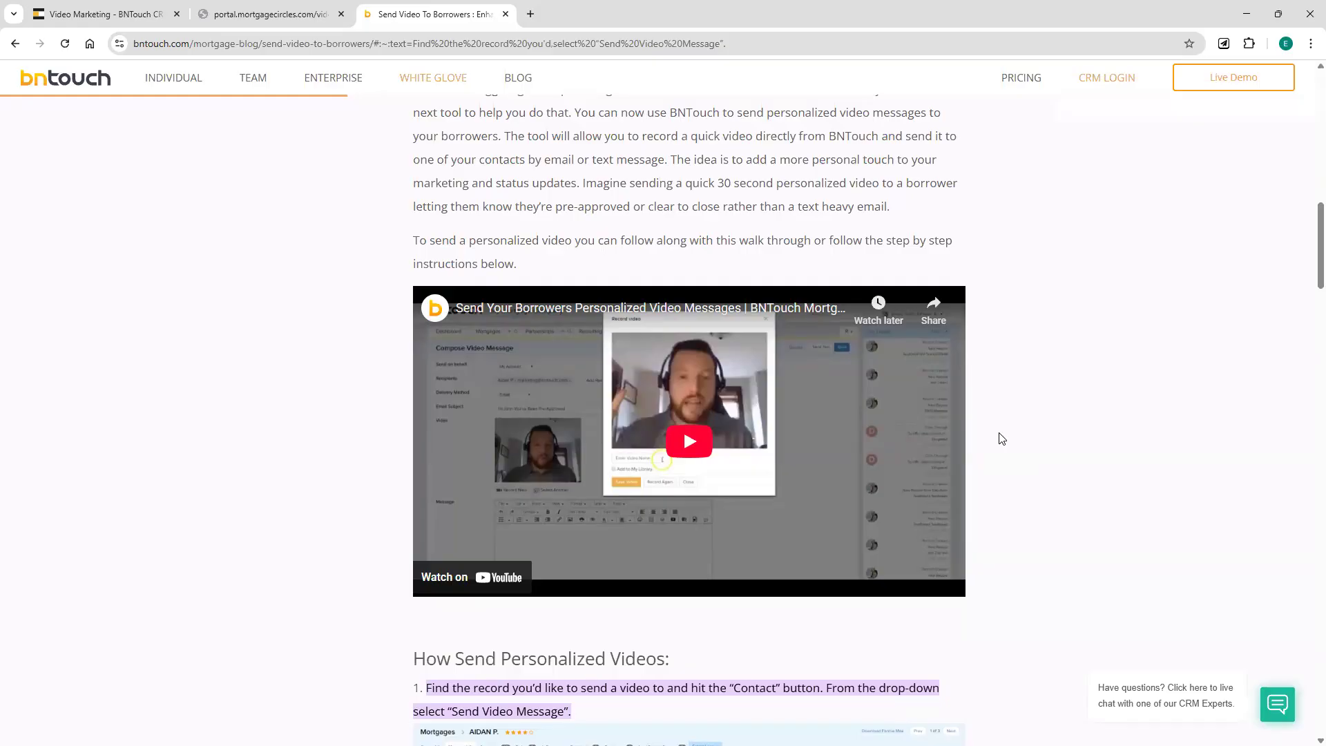
- Open the BNTouch app's Google Play page in a new browser tab and enlarge its Select Video screenshot
key(ctrl+t)
text(bnt)
key(Return)
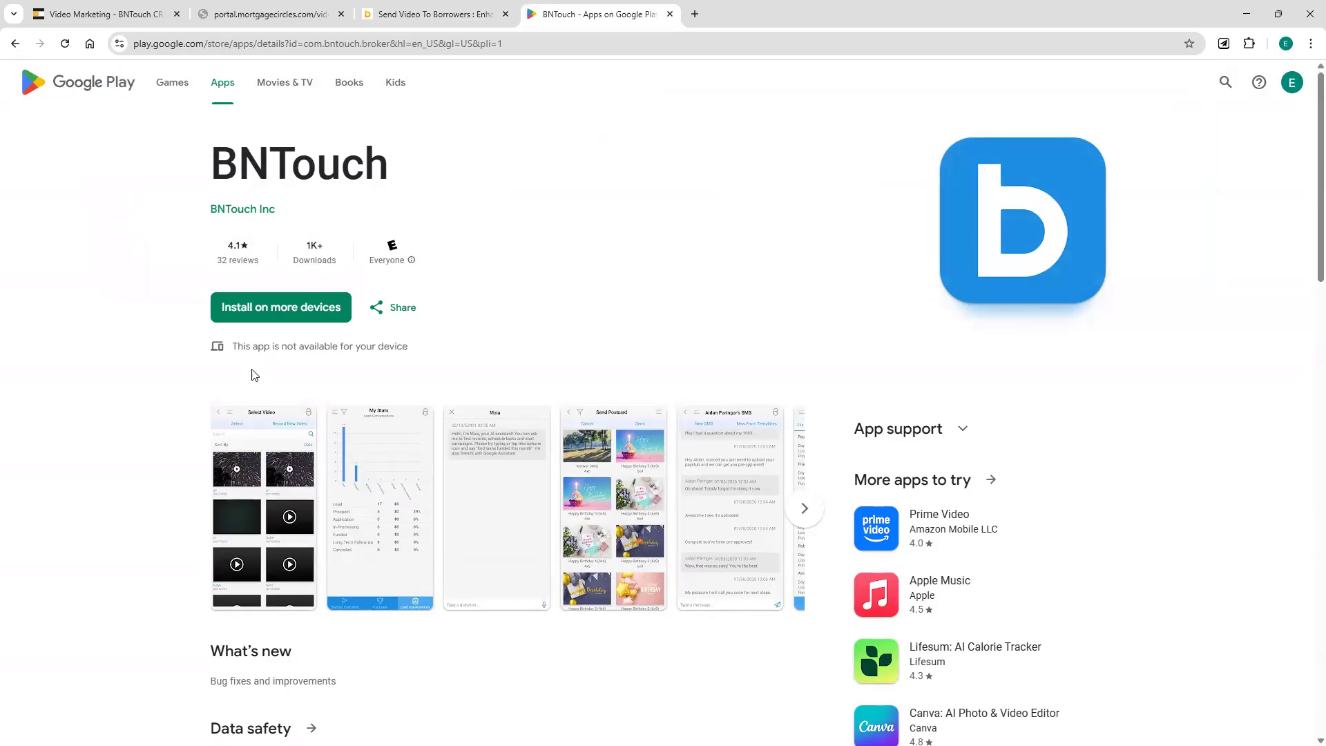
click(250, 513)
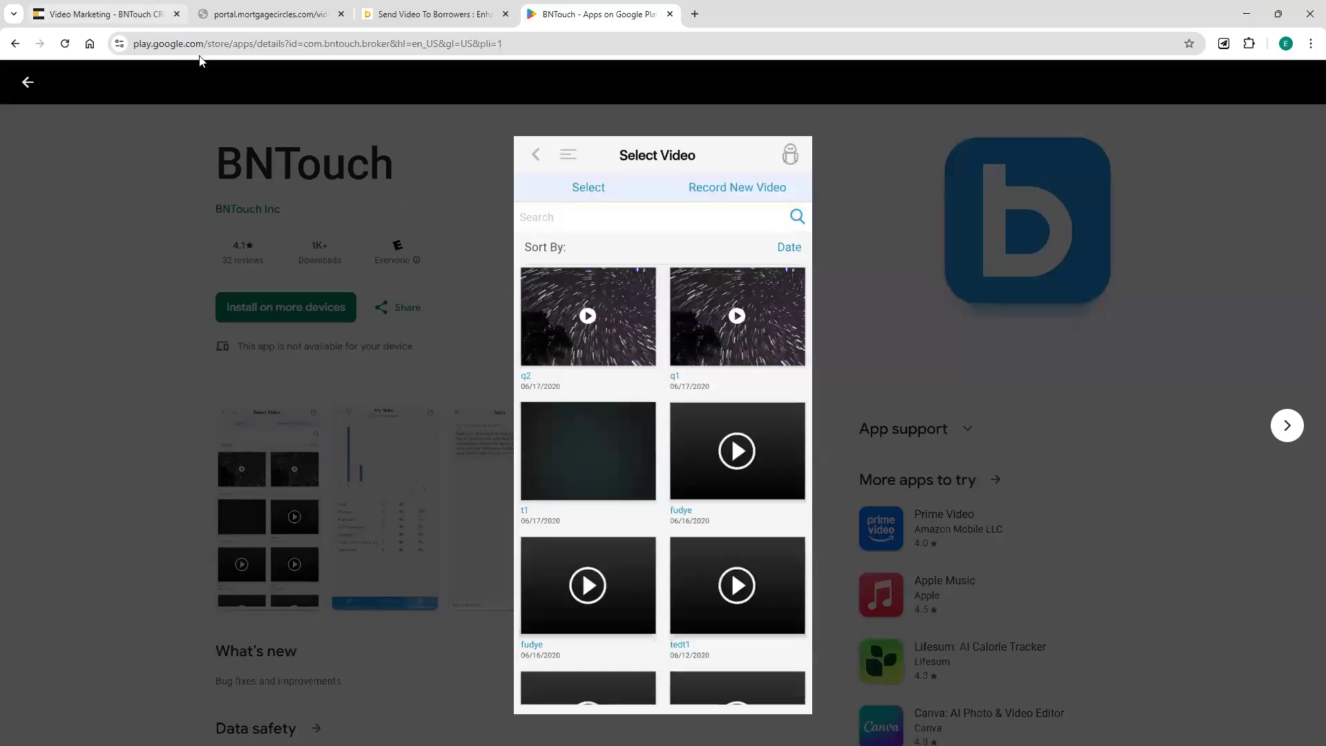
- Return to BNTouch CRM and open the first e-mail step of the CE: Website: New Lead Campaign for editing
click(121, 10)
click(444, 142)
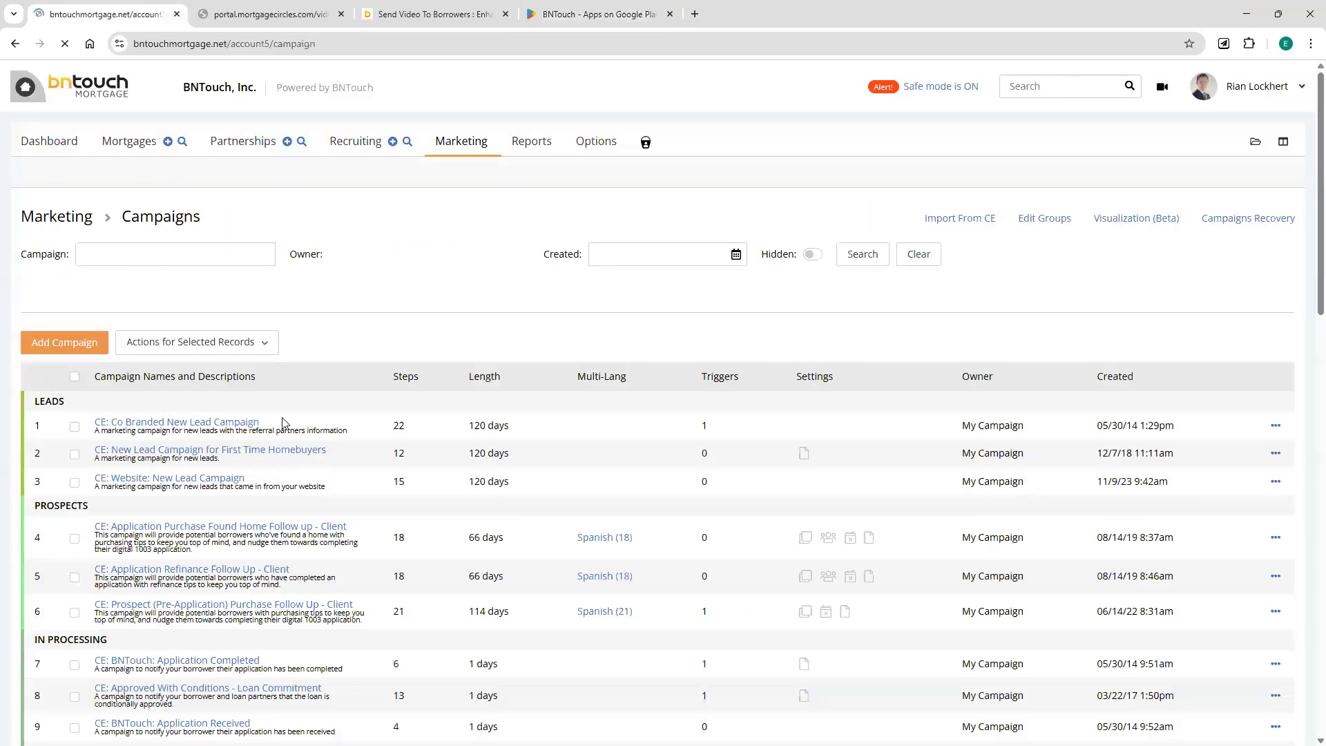
click(168, 482)
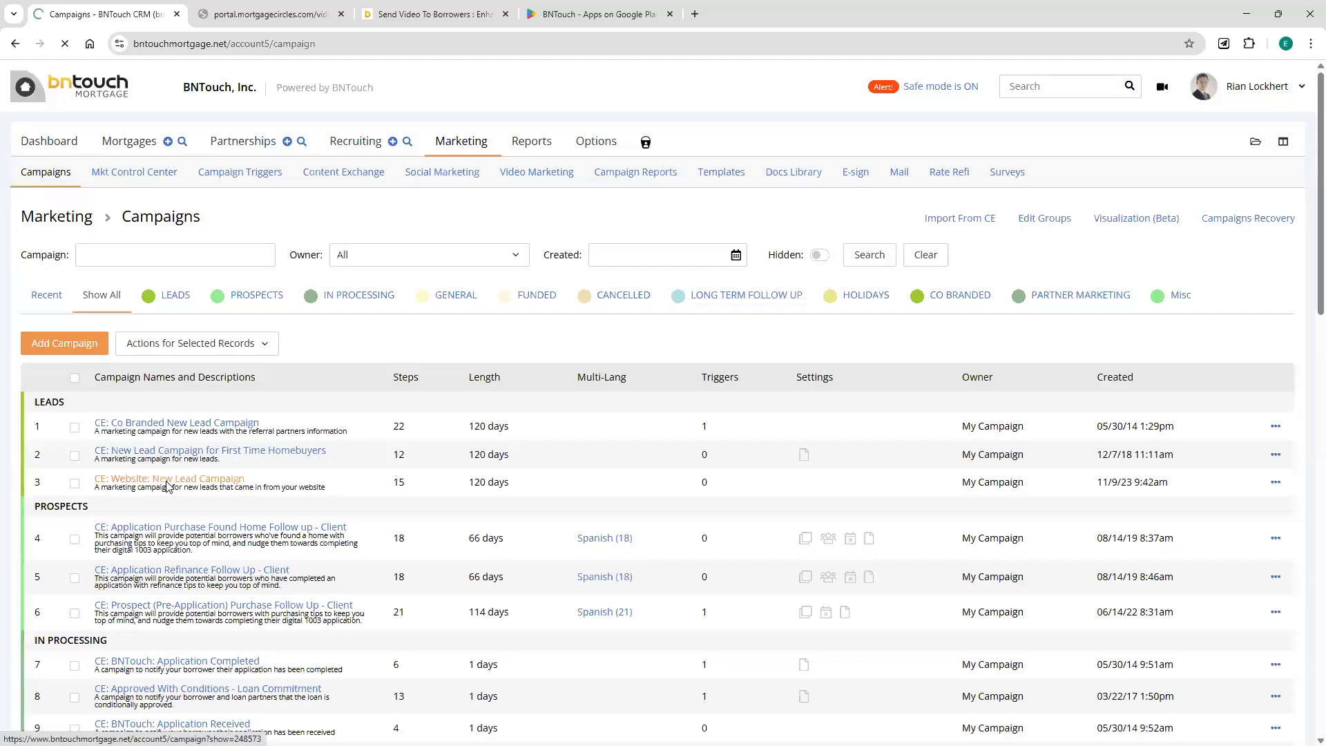
click(1247, 382)
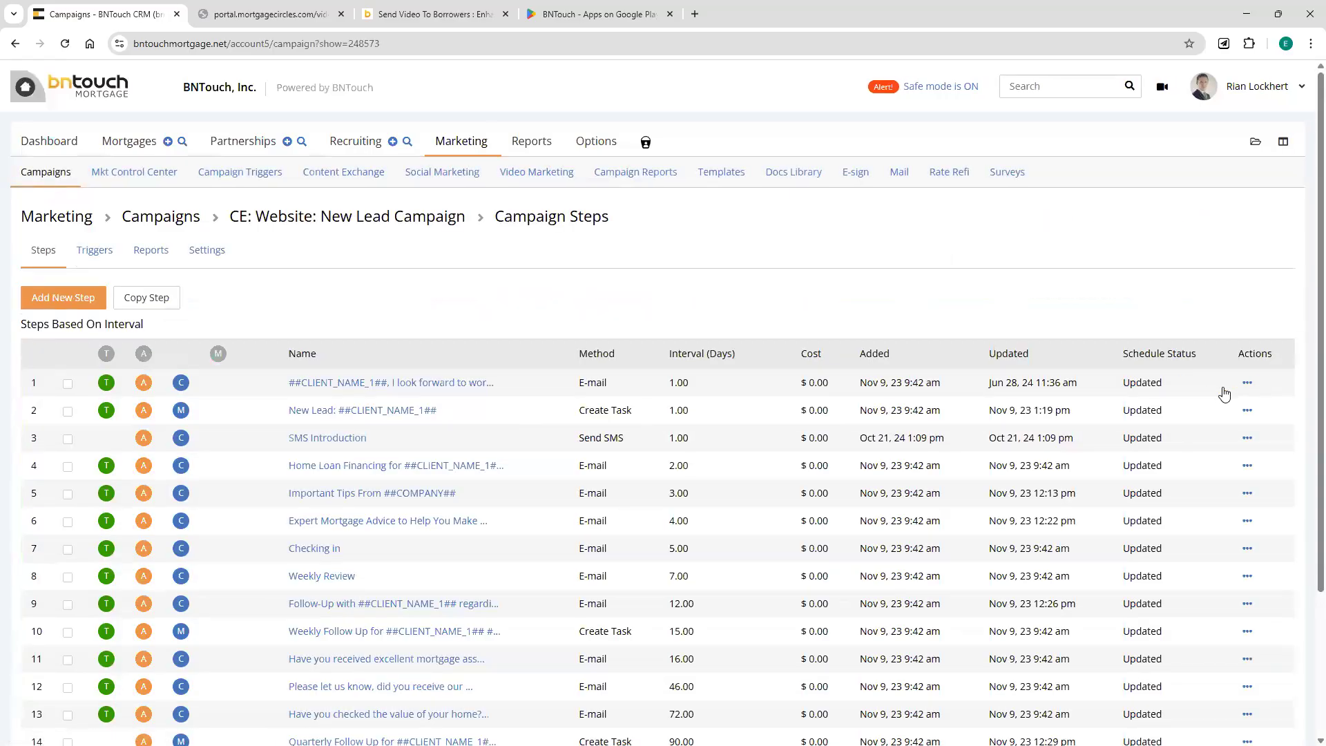
click(1149, 392)
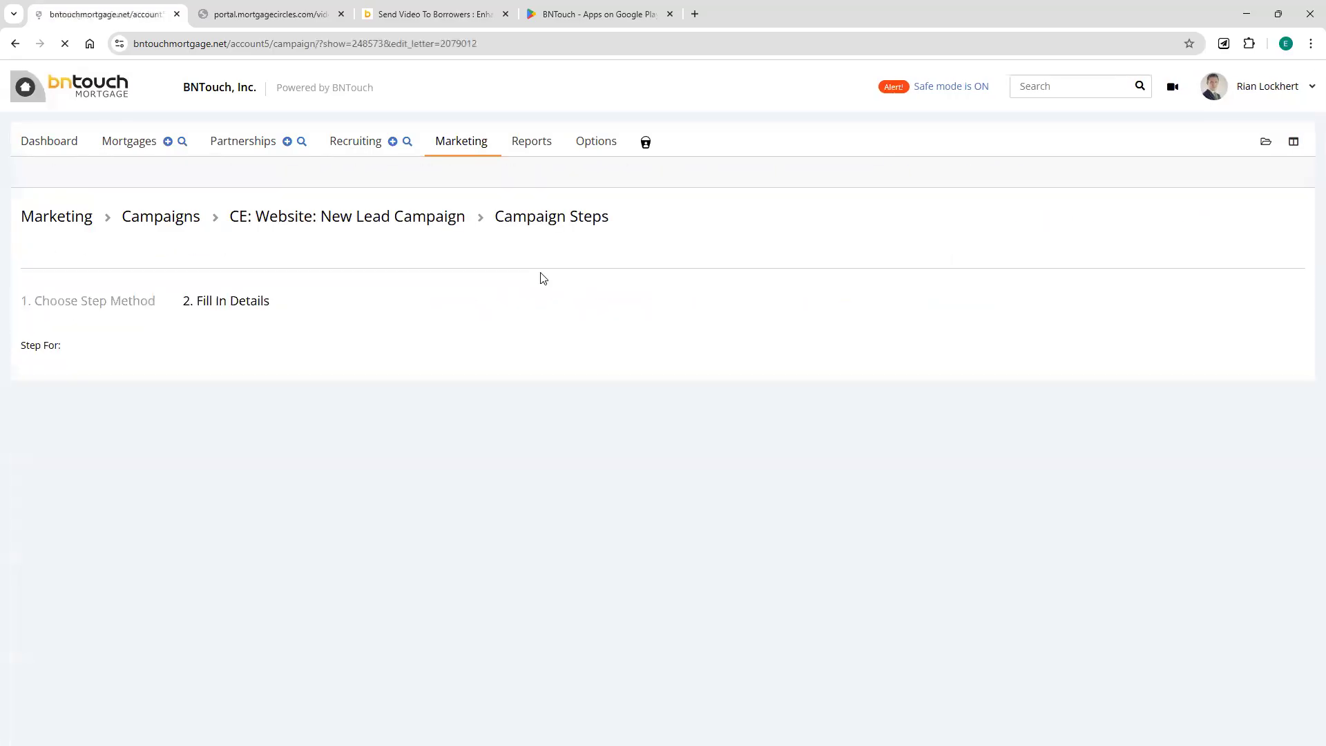
scroll(947, 503, down, 3)
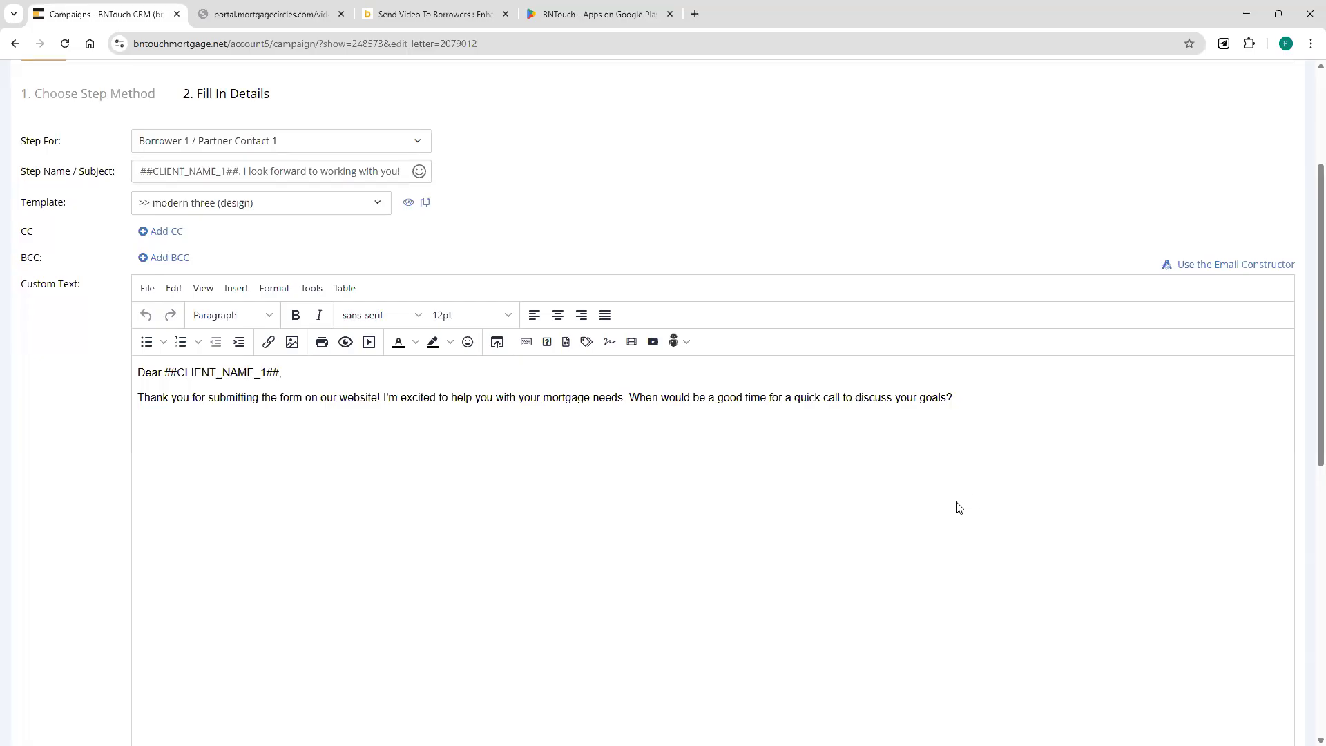
- Open the training calendar from Training & Support, view the April 10 Marketing Basics session details, and return to the Support page
scroll(934, 504, up, 3)
click(1270, 89)
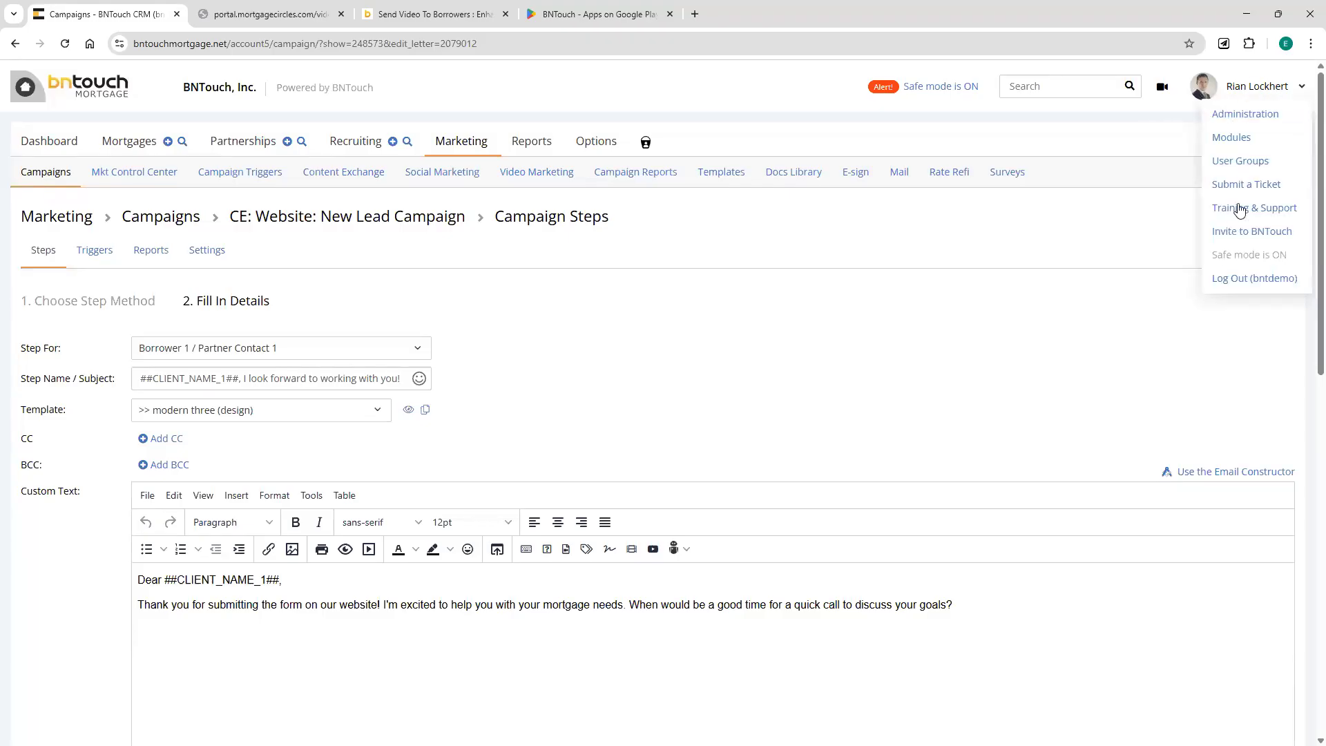
click(1254, 209)
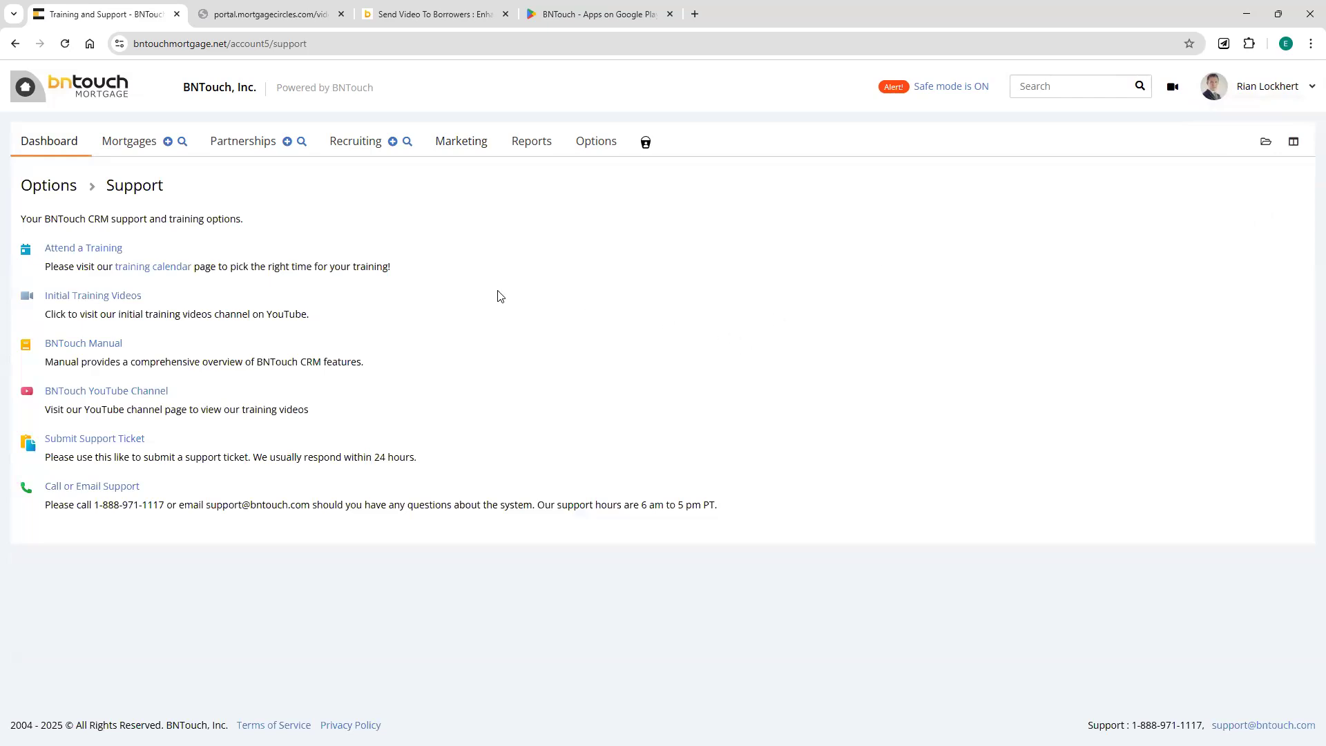
click(71, 257)
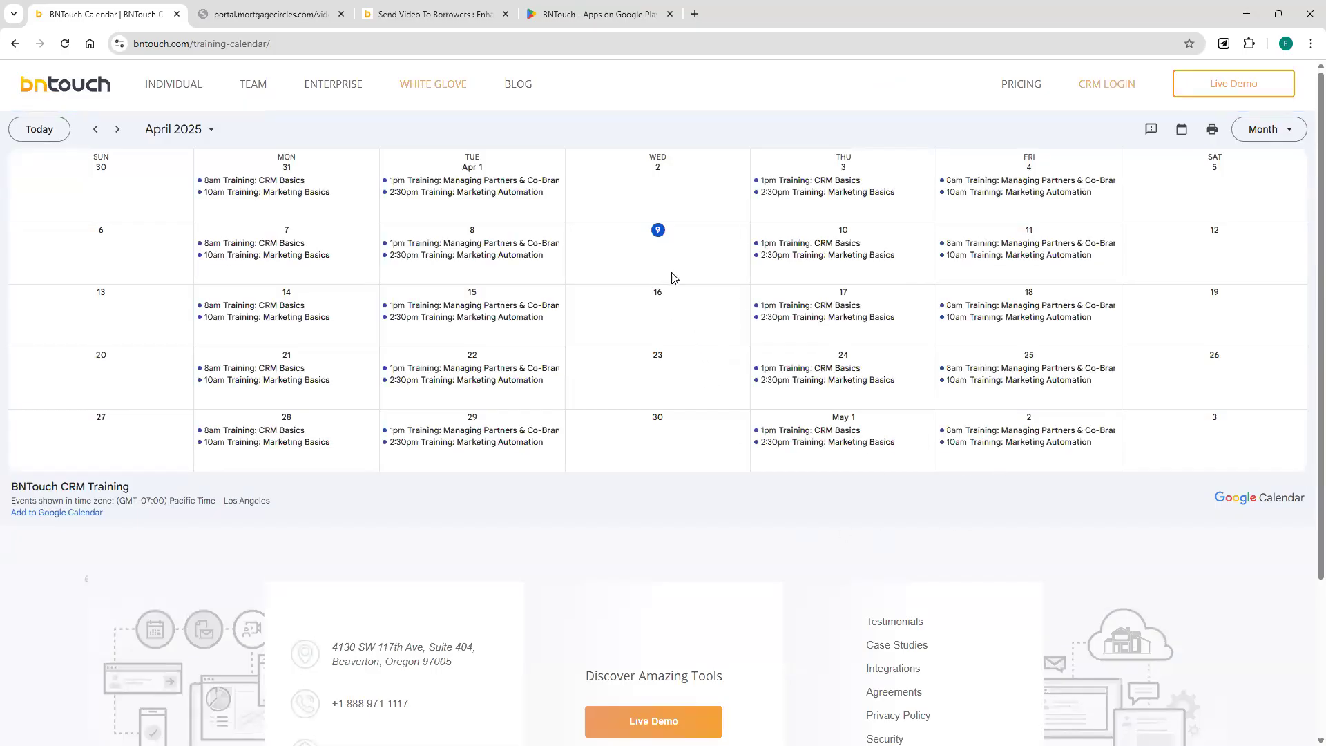
click(840, 257)
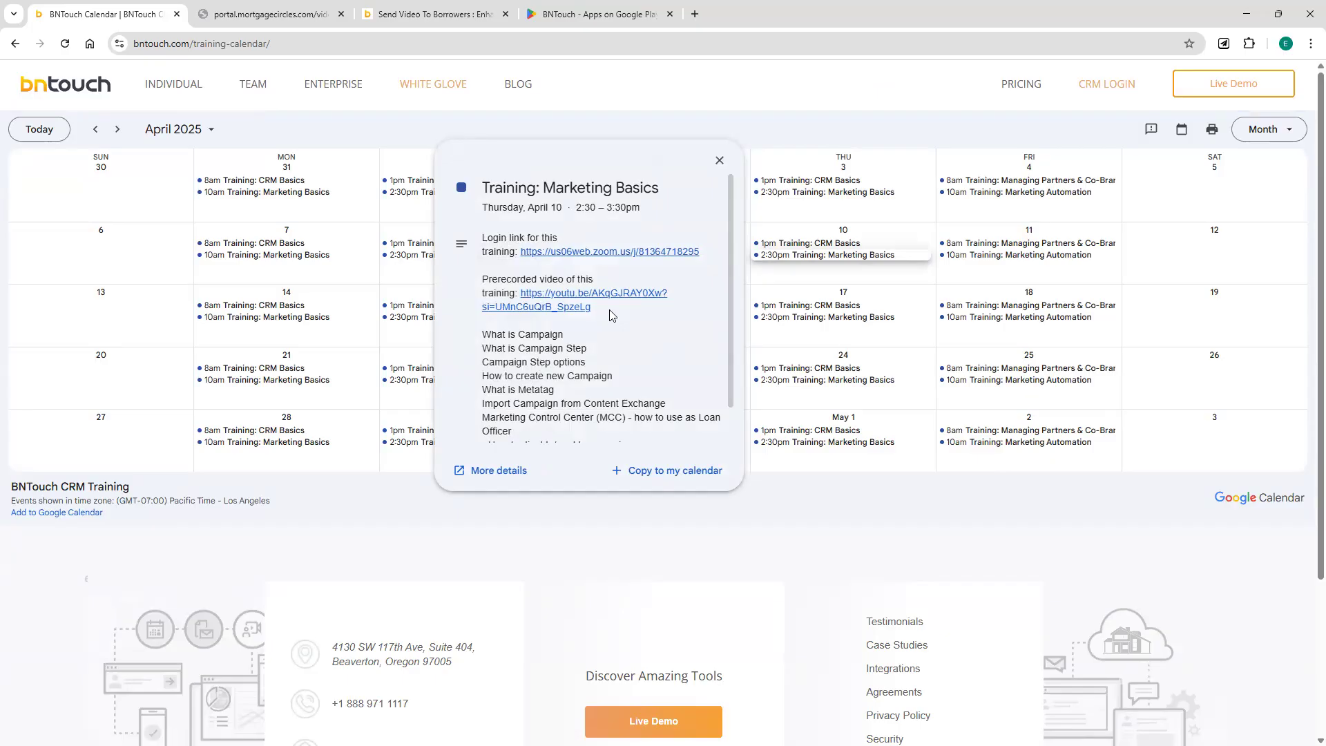
click(719, 161)
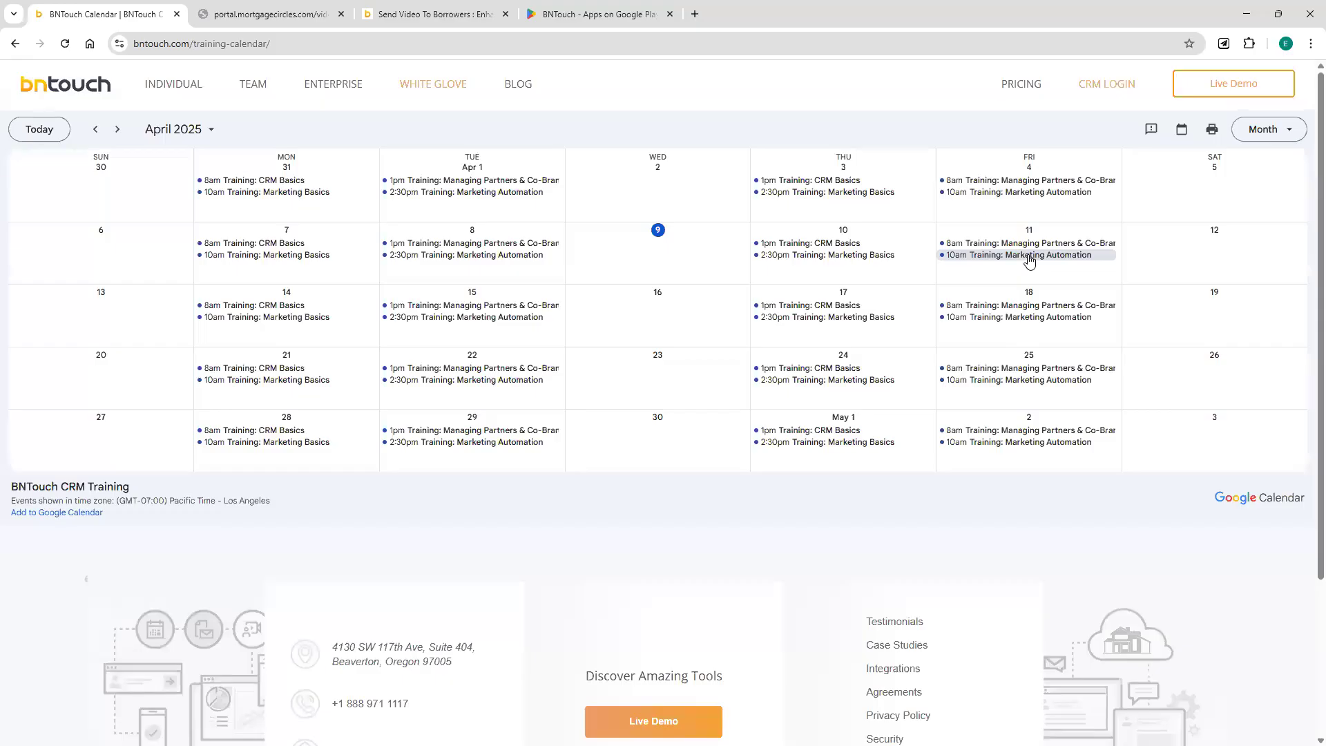
click(15, 44)
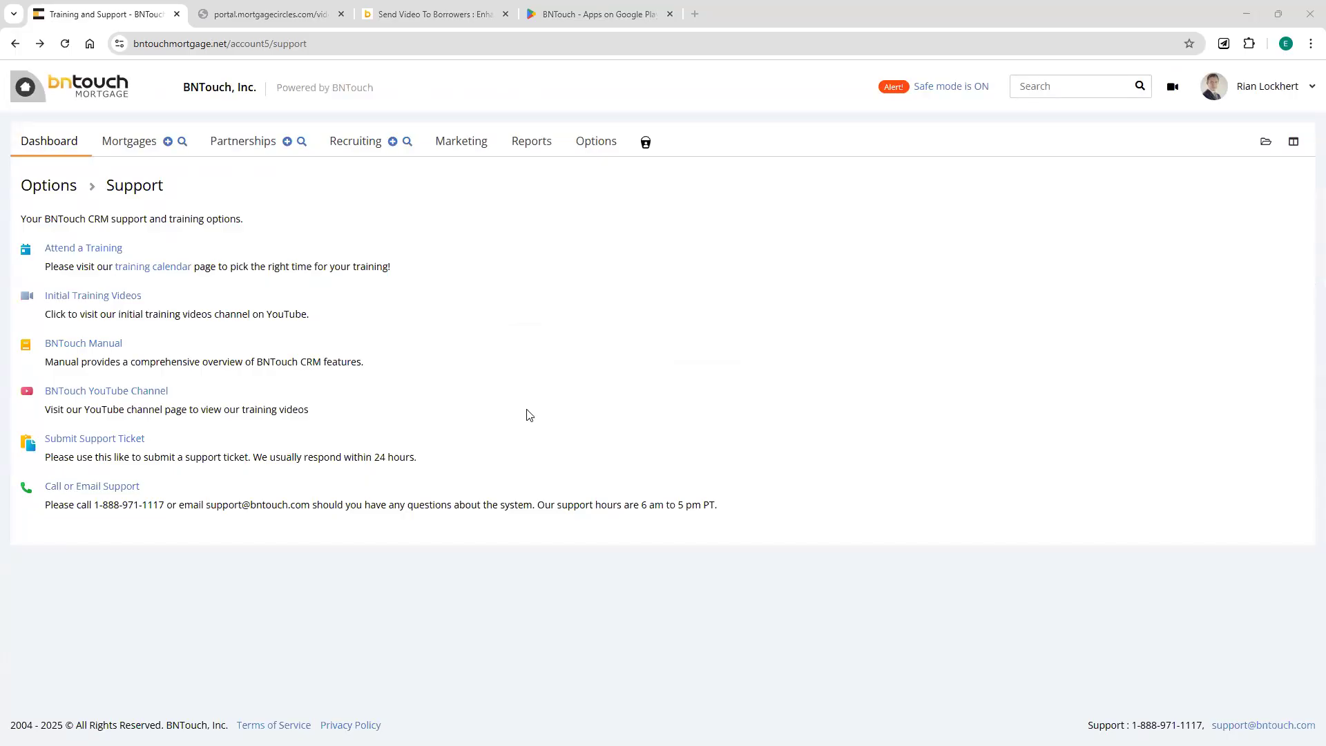
- Open the 20th borrower record in the mortgage Leads pipeline and start composing a video message to that borrower
click(128, 143)
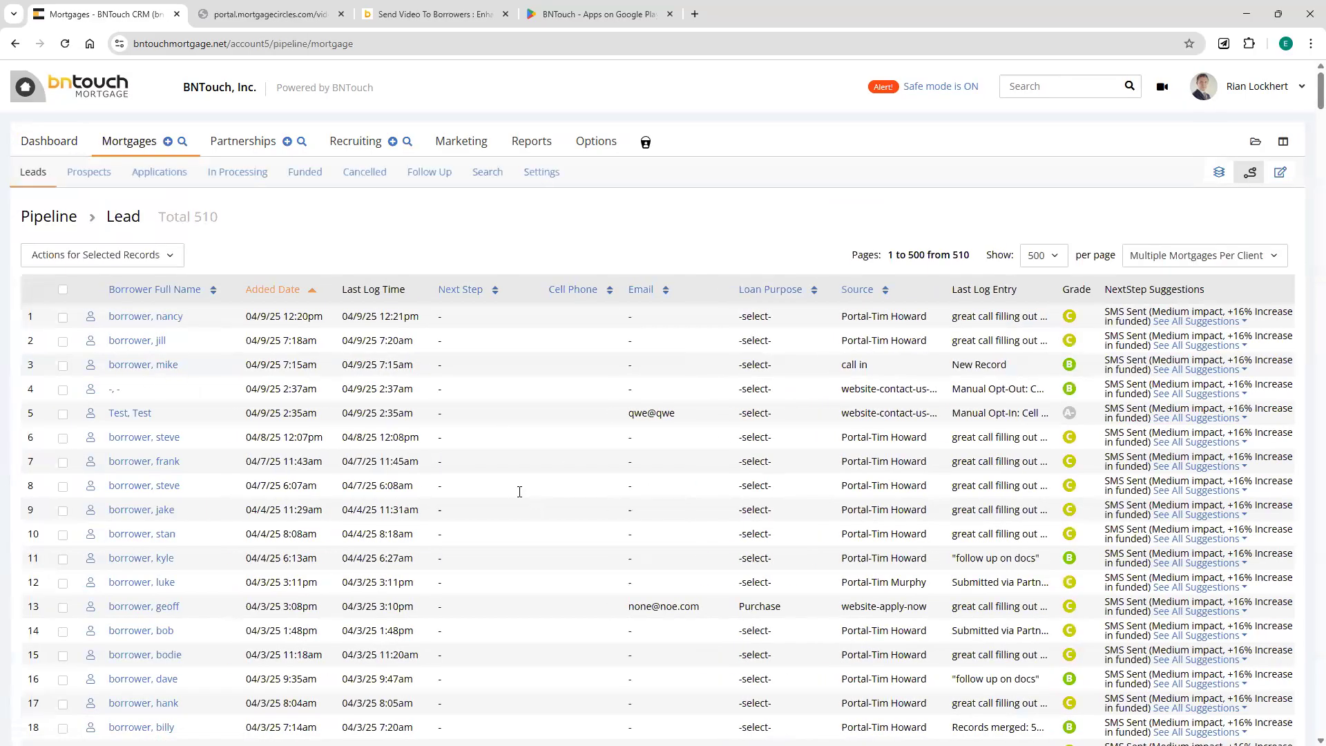
scroll(447, 502, down, 4)
scroll(141, 437, down, 1)
click(147, 438)
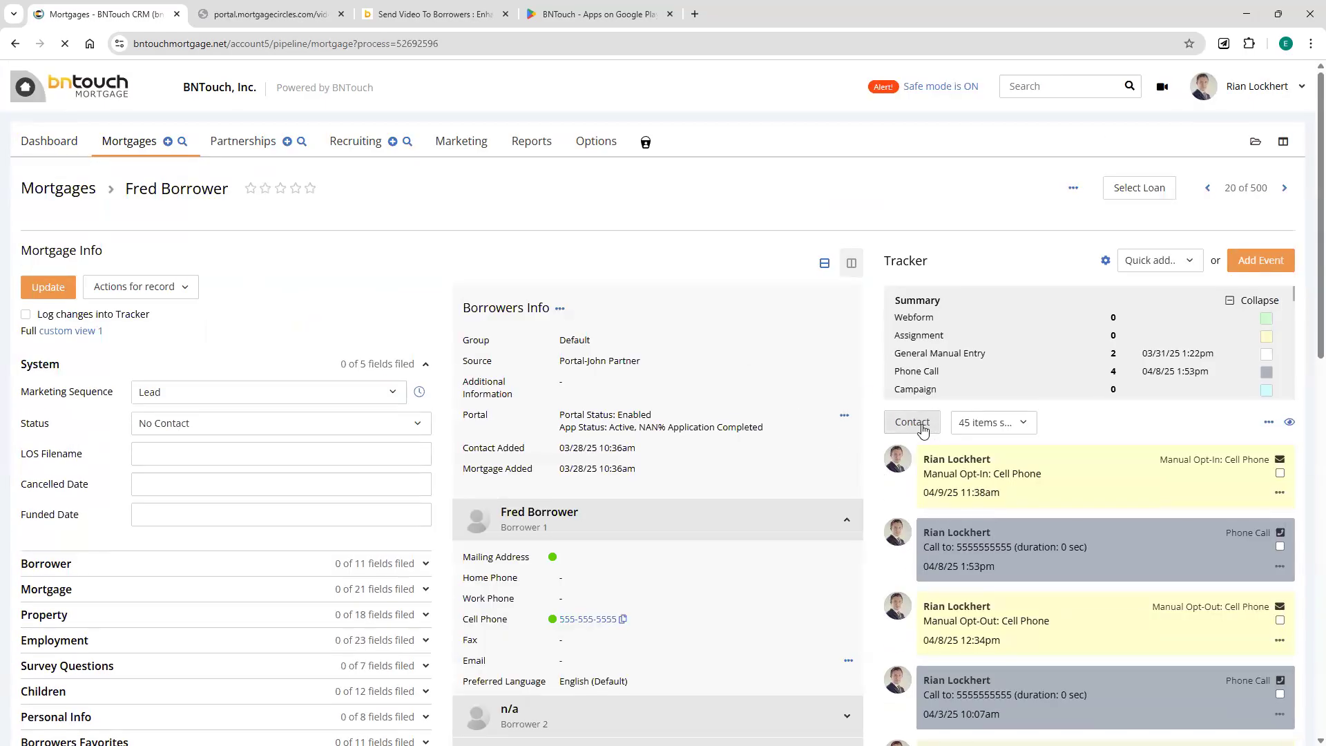
click(921, 427)
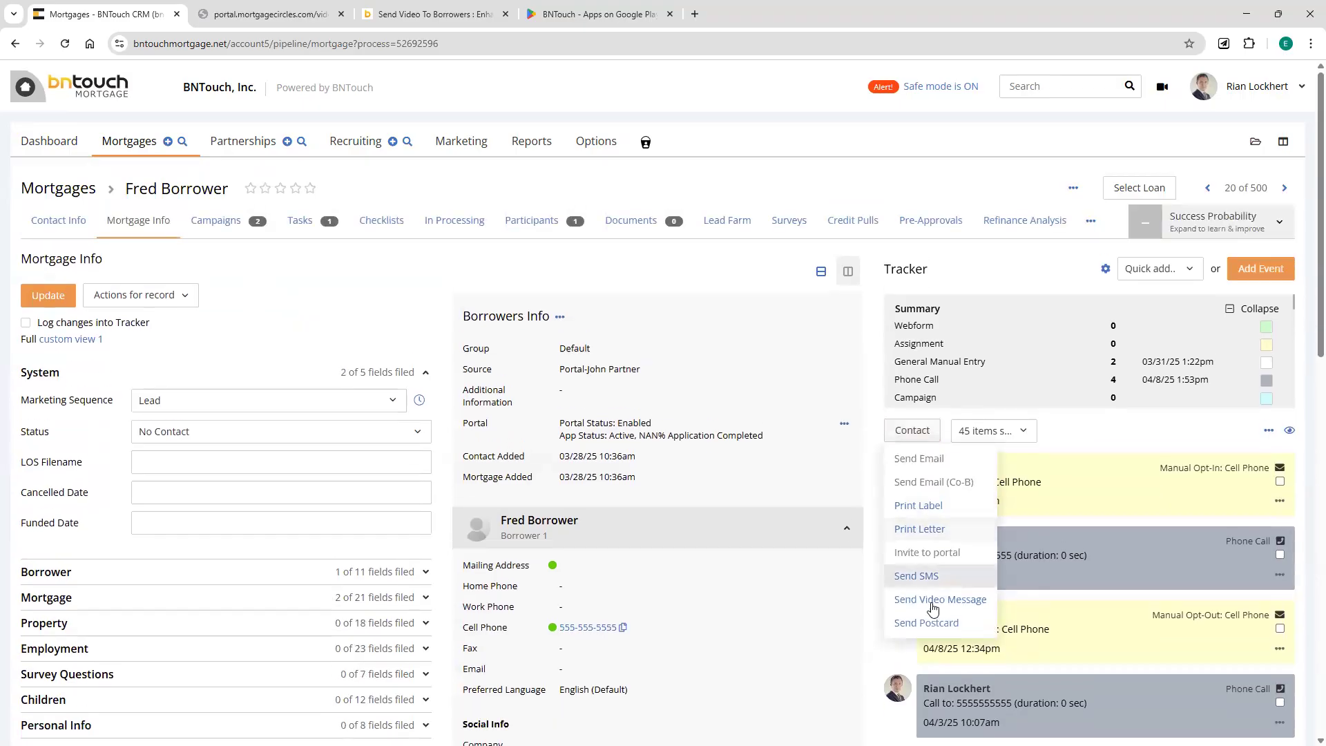
click(933, 600)
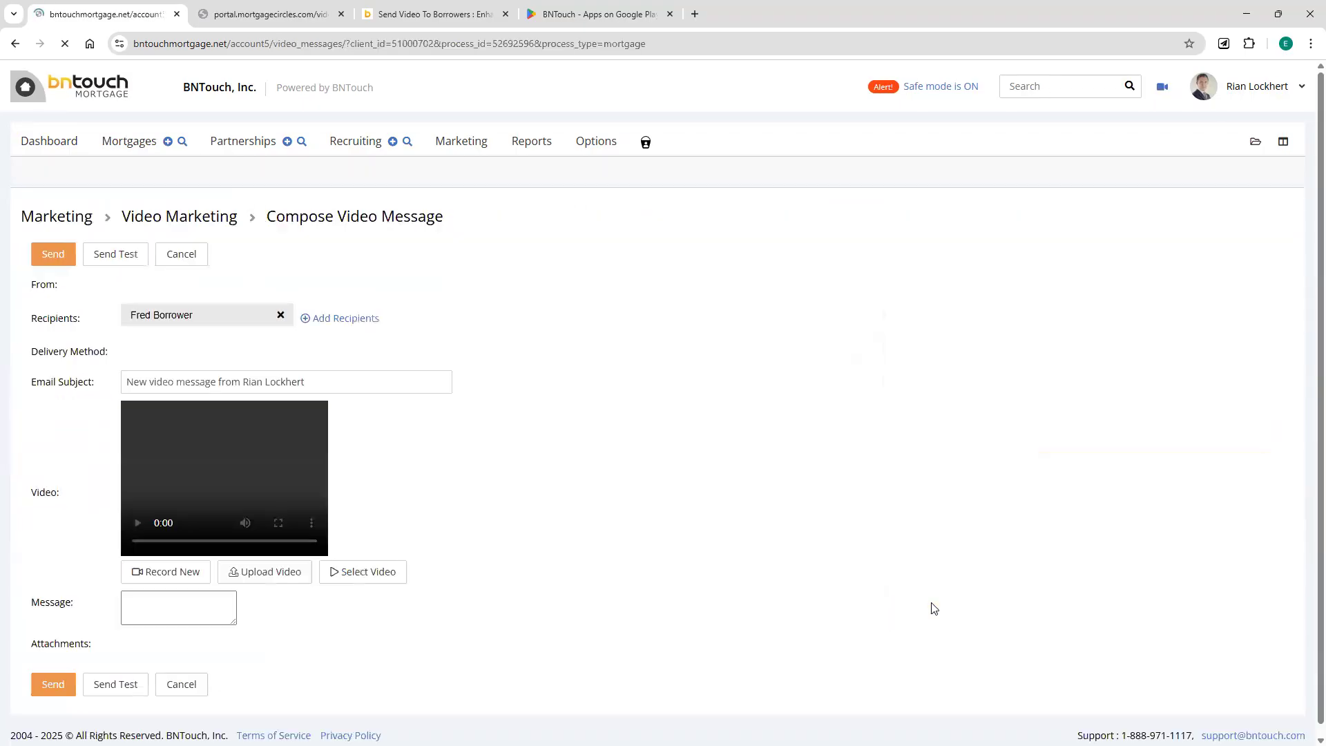
- Look through the video message's Email, Sms and Email + SMS delivery methods and the rest of the compose form
click(277, 355)
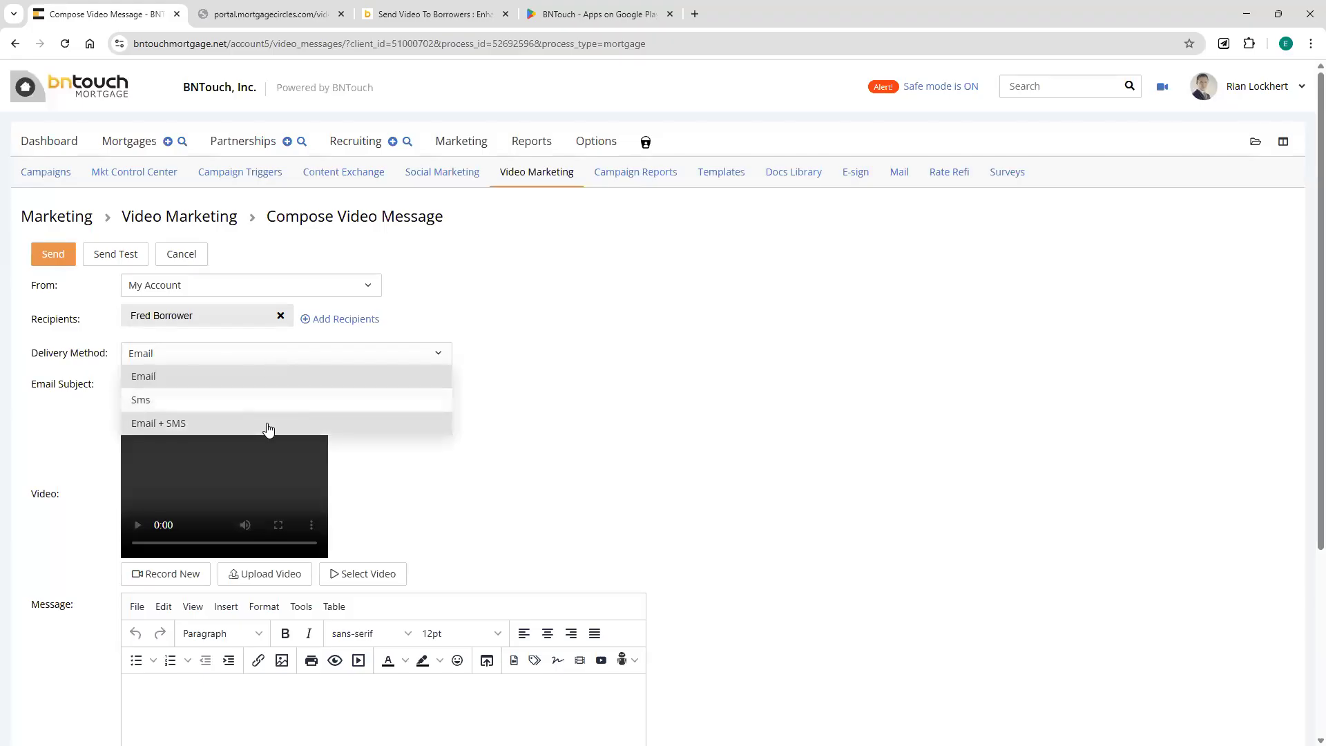
click(539, 509)
scroll(407, 503, down, 1)
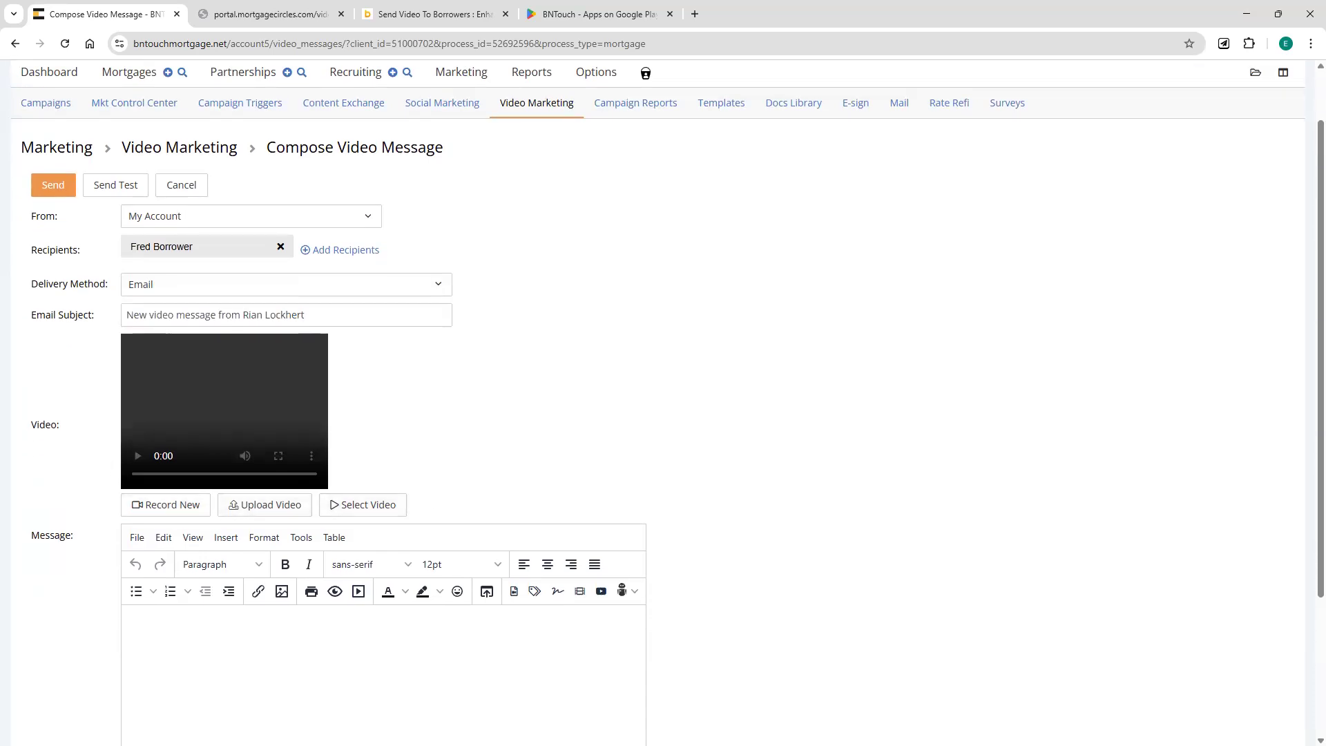
click(733, 473)
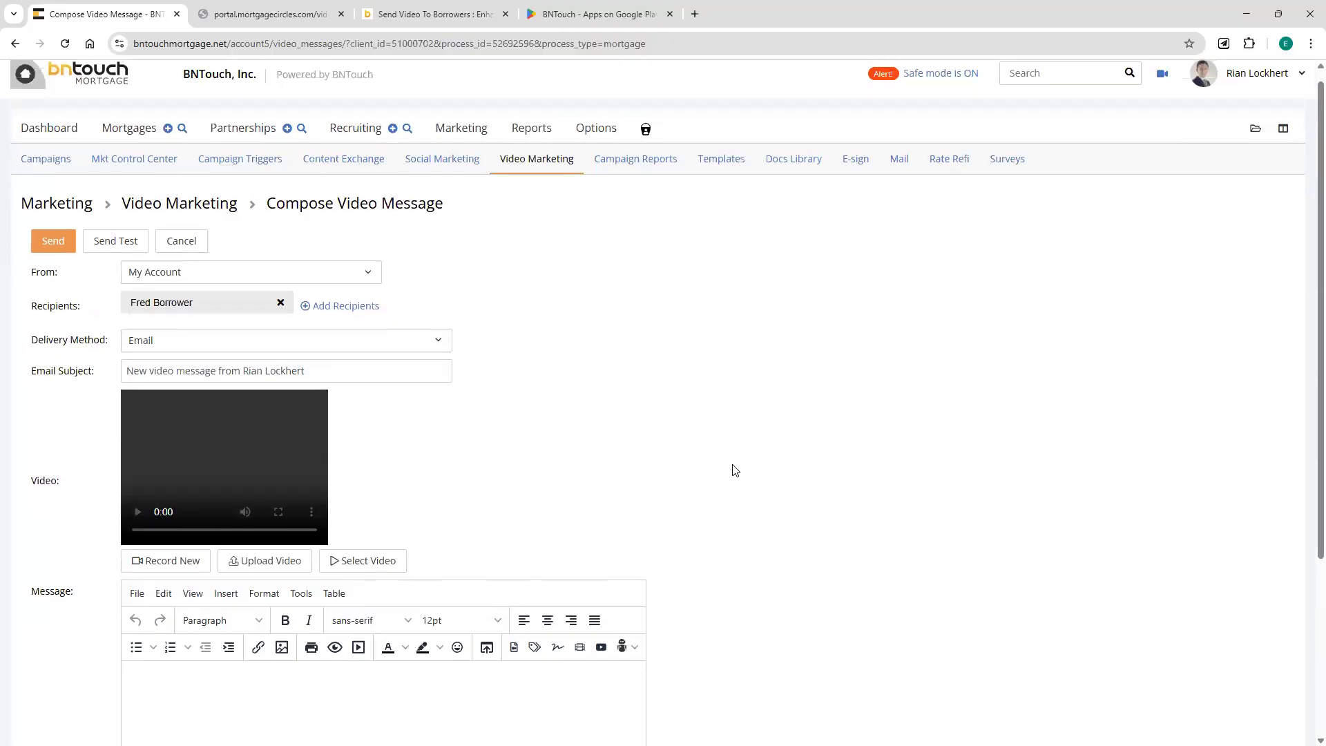
scroll(734, 469, up, 1)
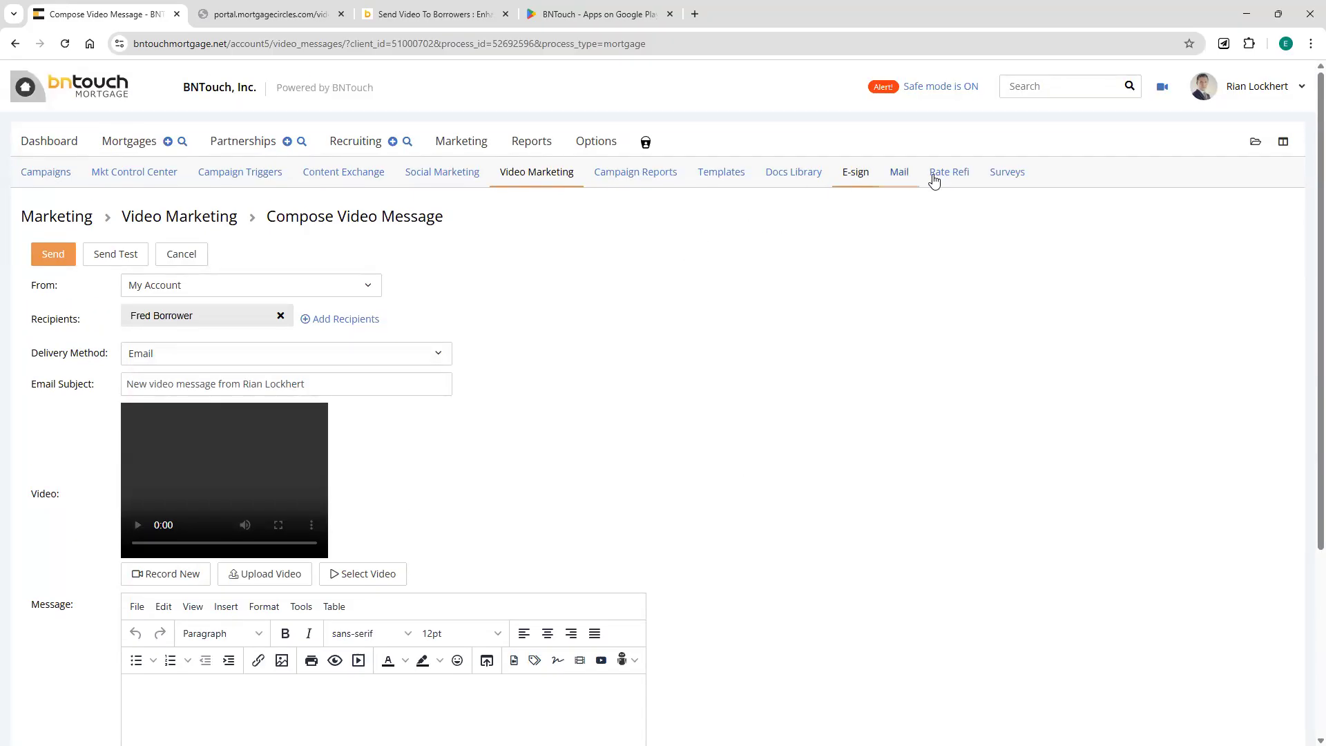
- Open the marketing Docs Library and view the actions available for the BNTouch, Inc. Application document
click(786, 171)
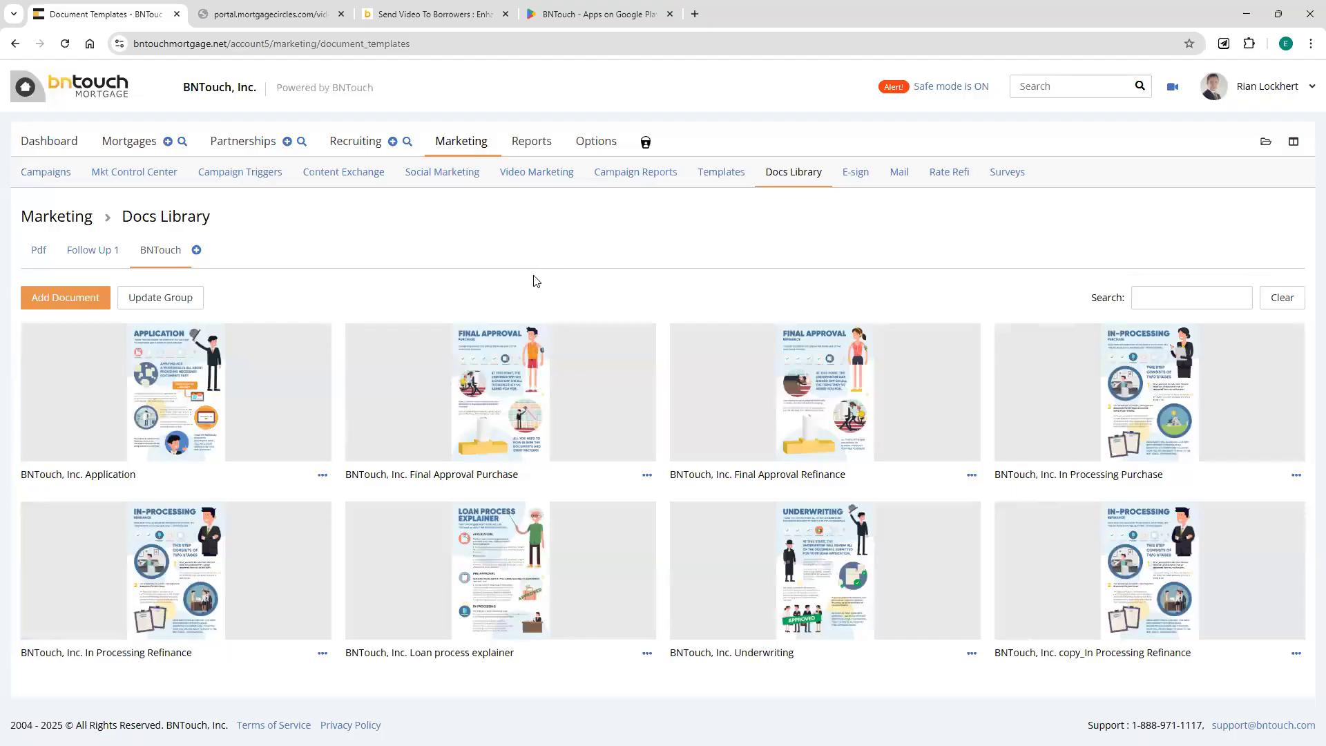
click(323, 476)
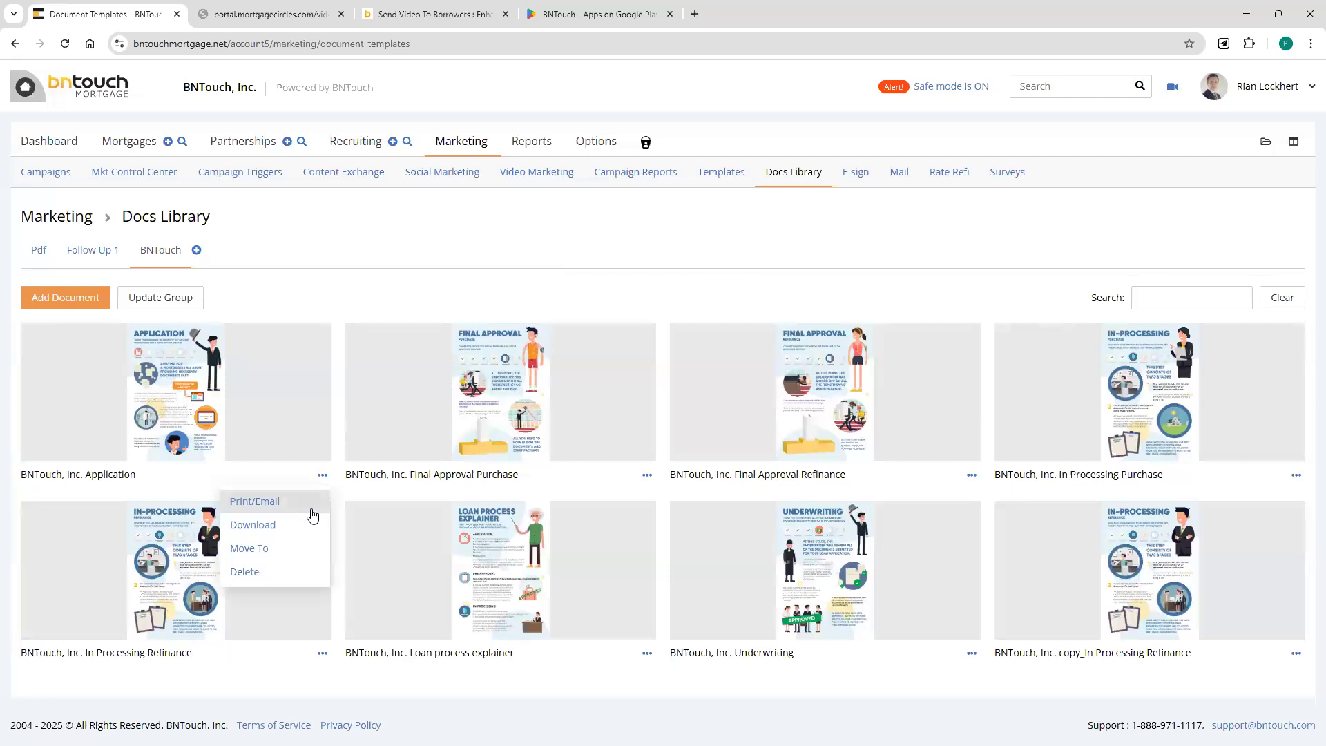
click(795, 205)
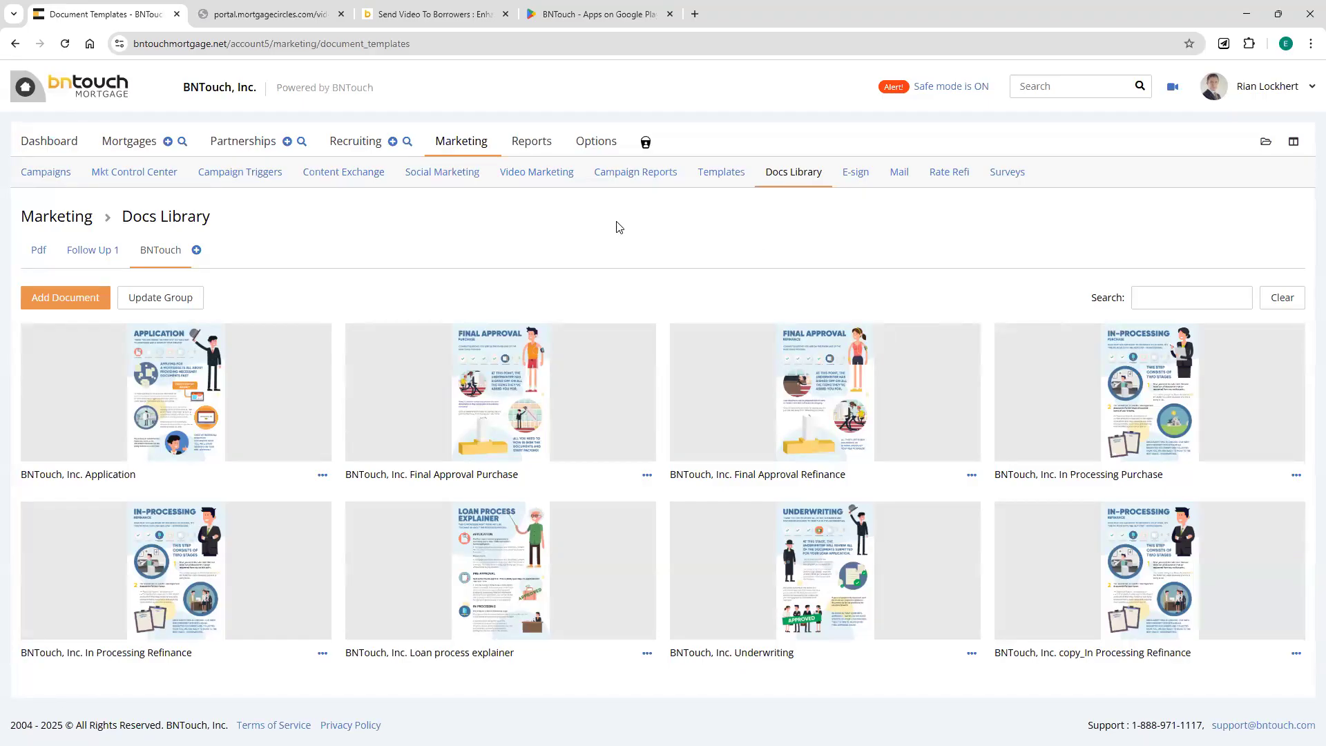
- List the Holidays and Special Events campaigns in the Content Exchange and look through them
click(356, 185)
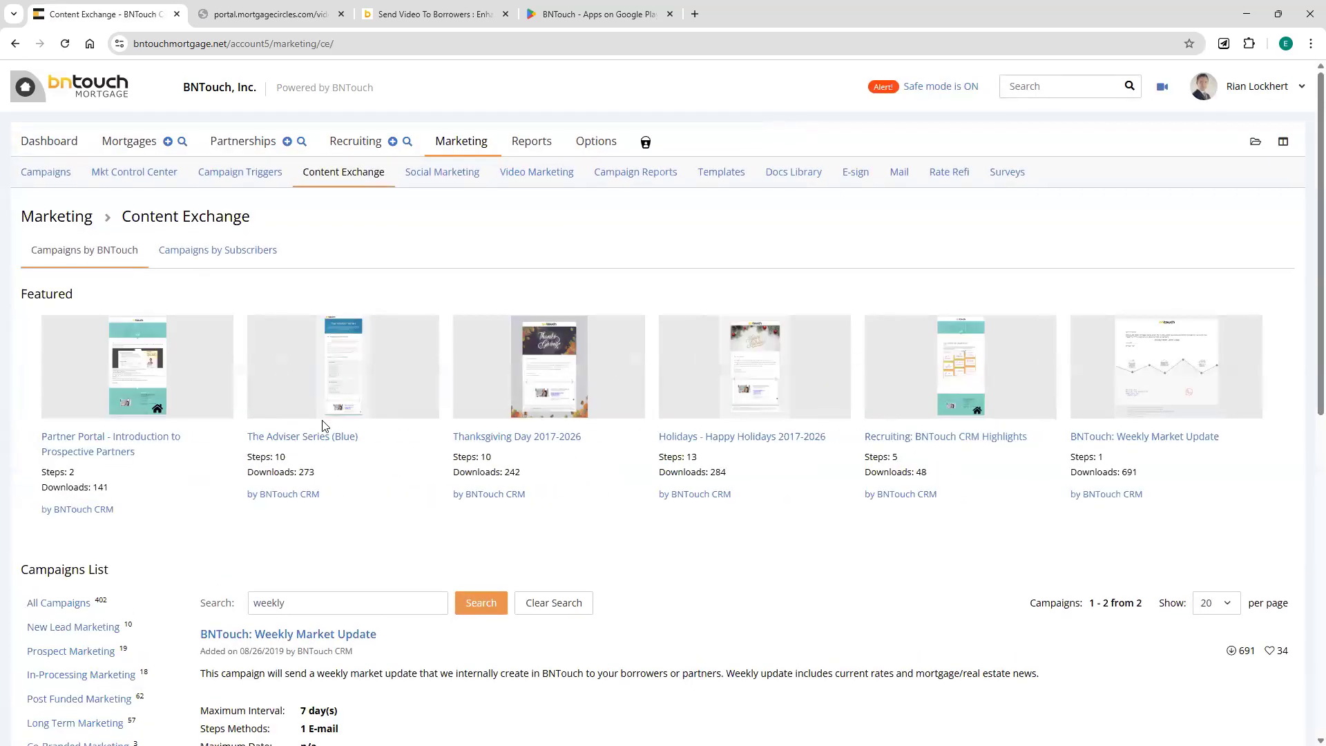
scroll(559, 304, down, 2)
scroll(545, 308, down, 2)
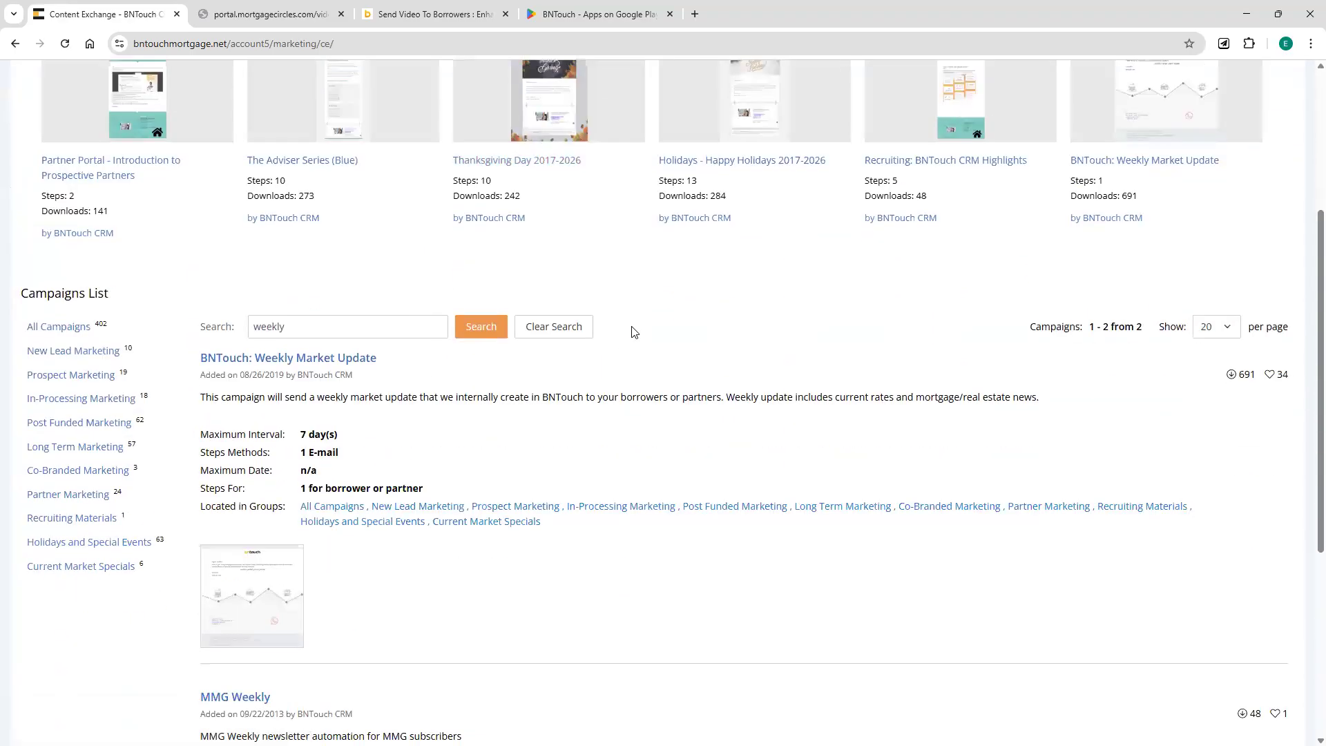
click(84, 549)
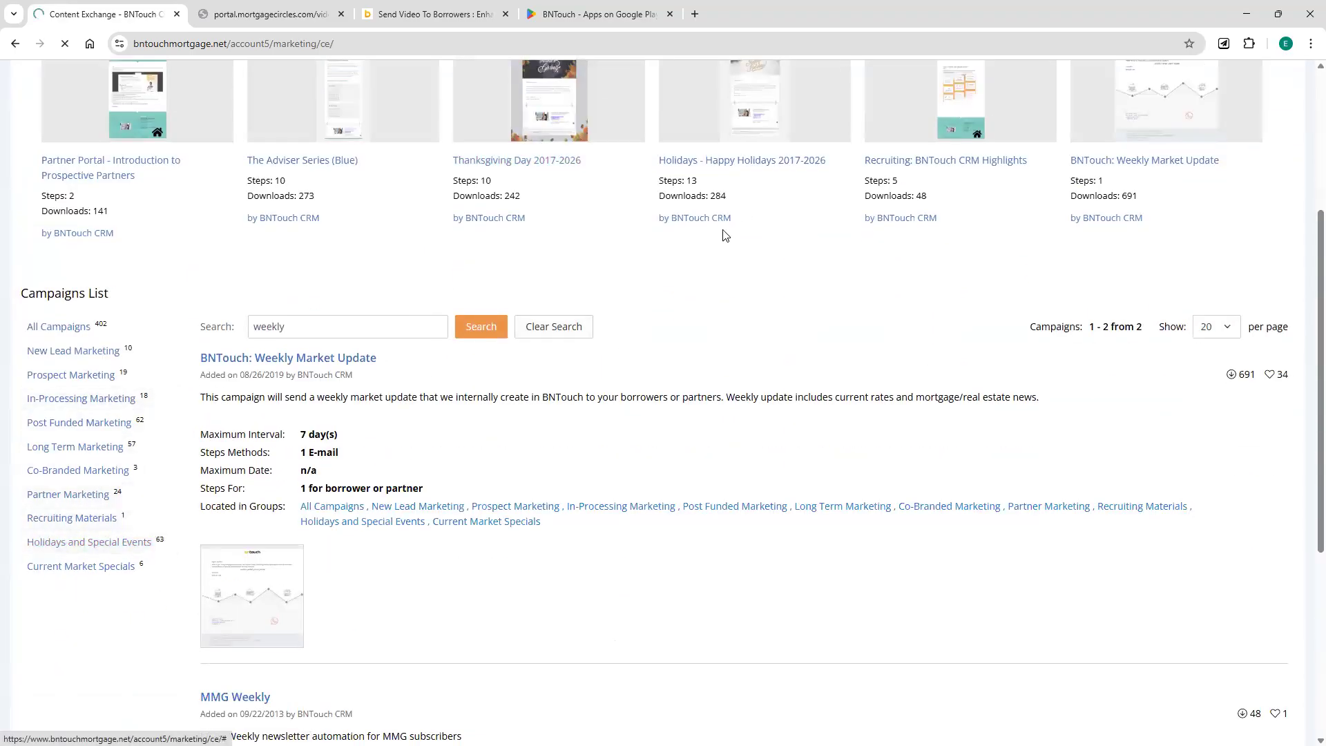
scroll(594, 312, down, 12)
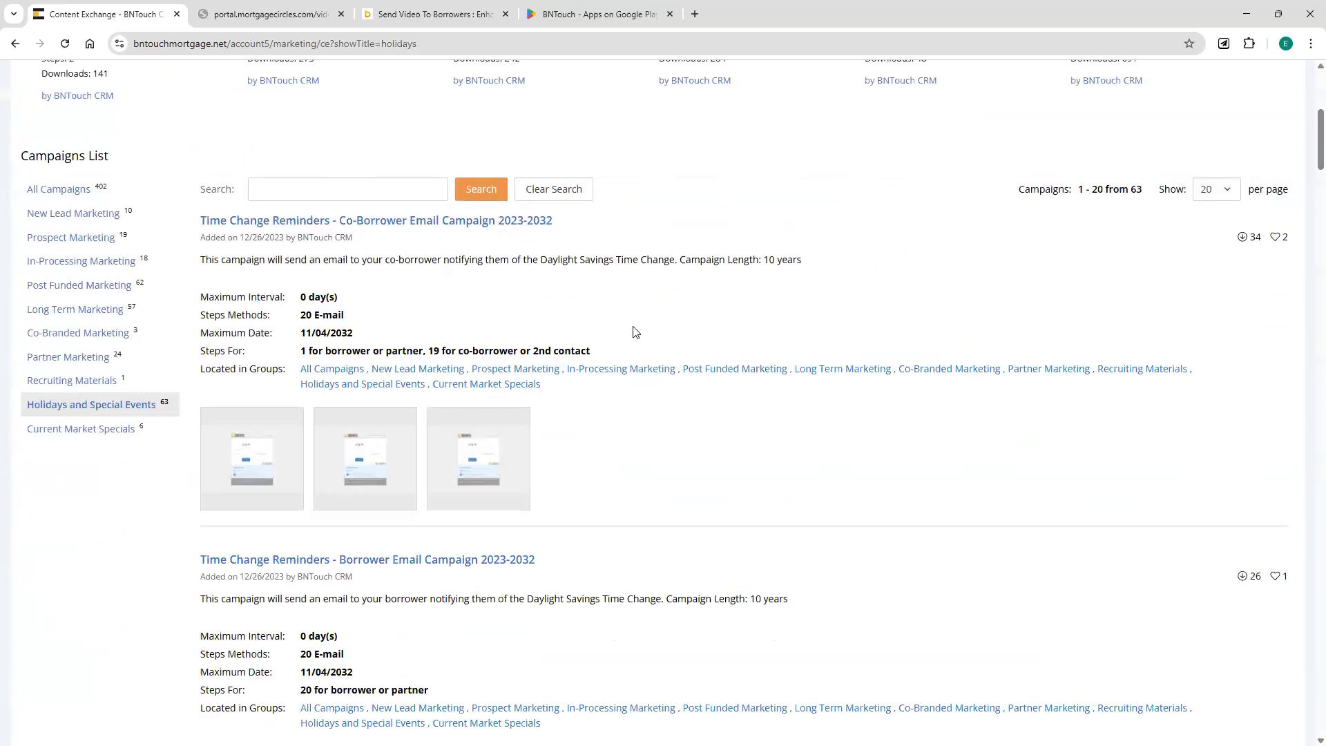
scroll(658, 398, down, 1)
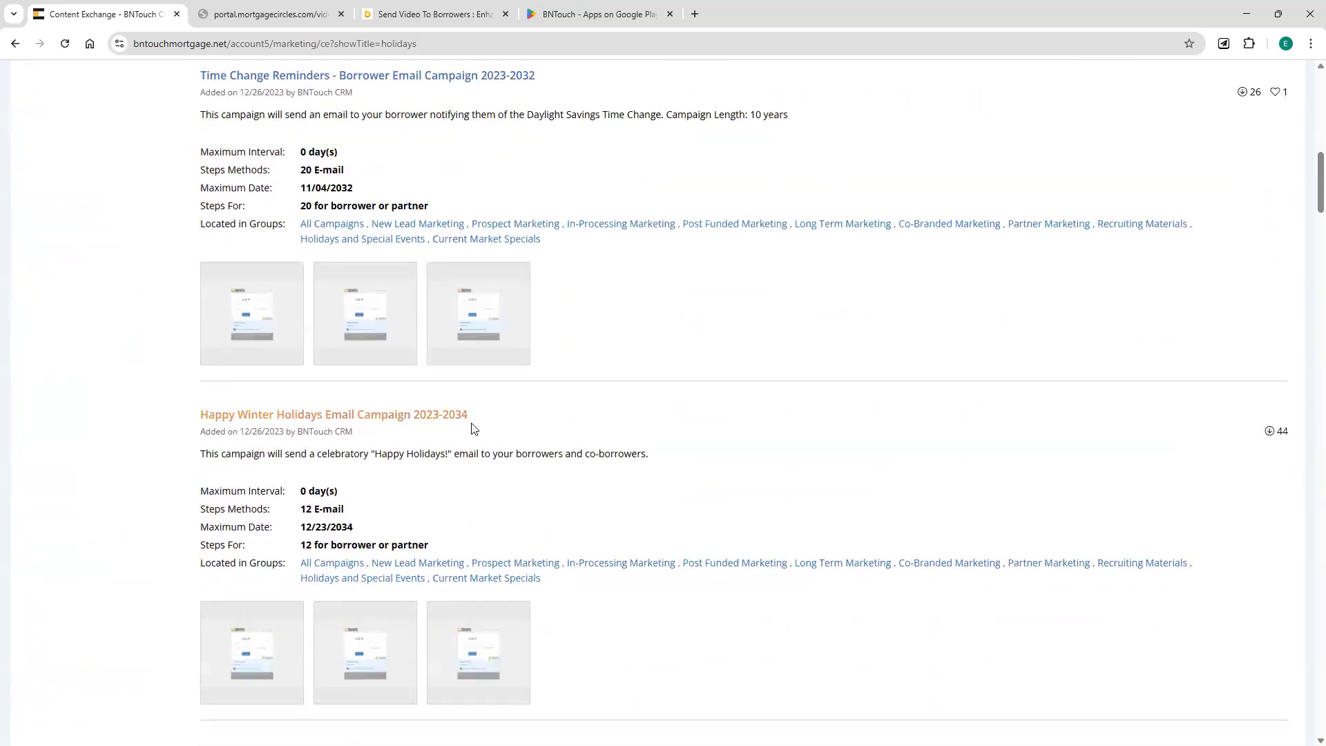
- Open the Happy Winter Holidays Email Campaign 2023-2034 and preview its 12/23/2023 e-mail
click(426, 418)
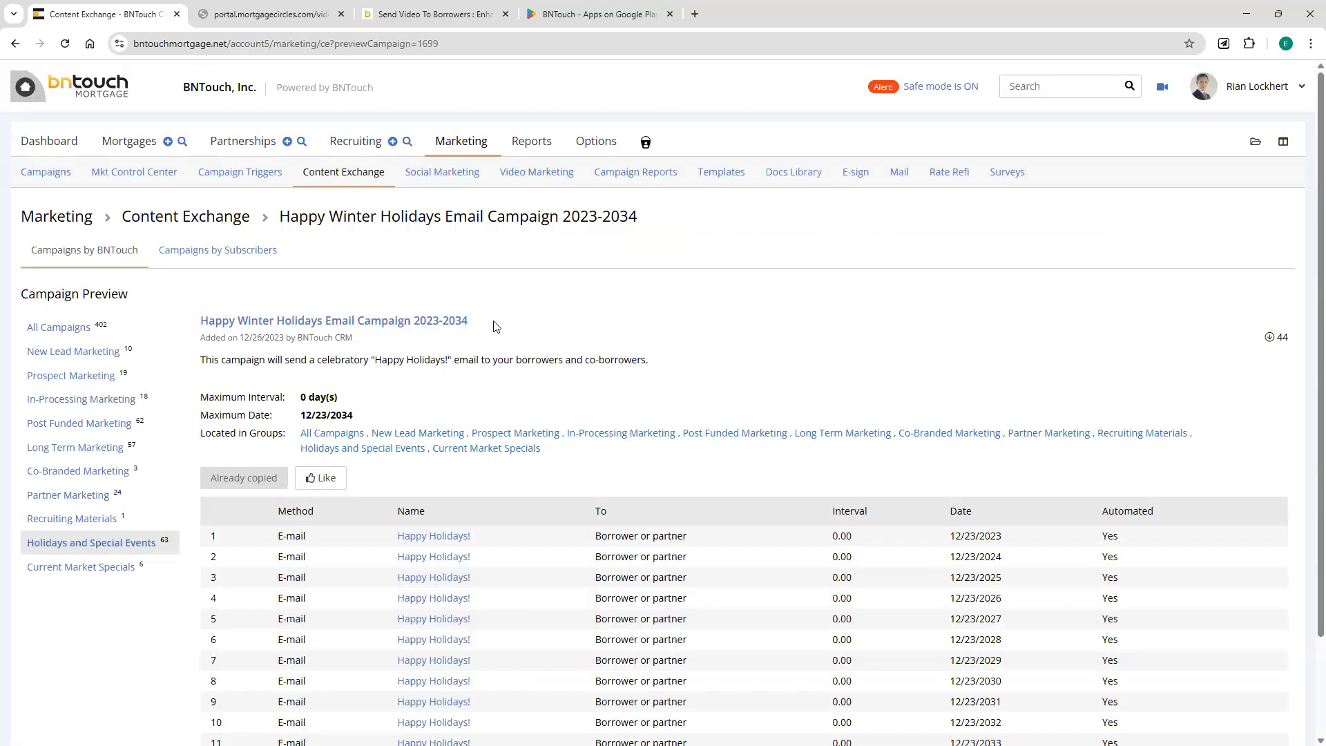
scroll(493, 326, down, 2)
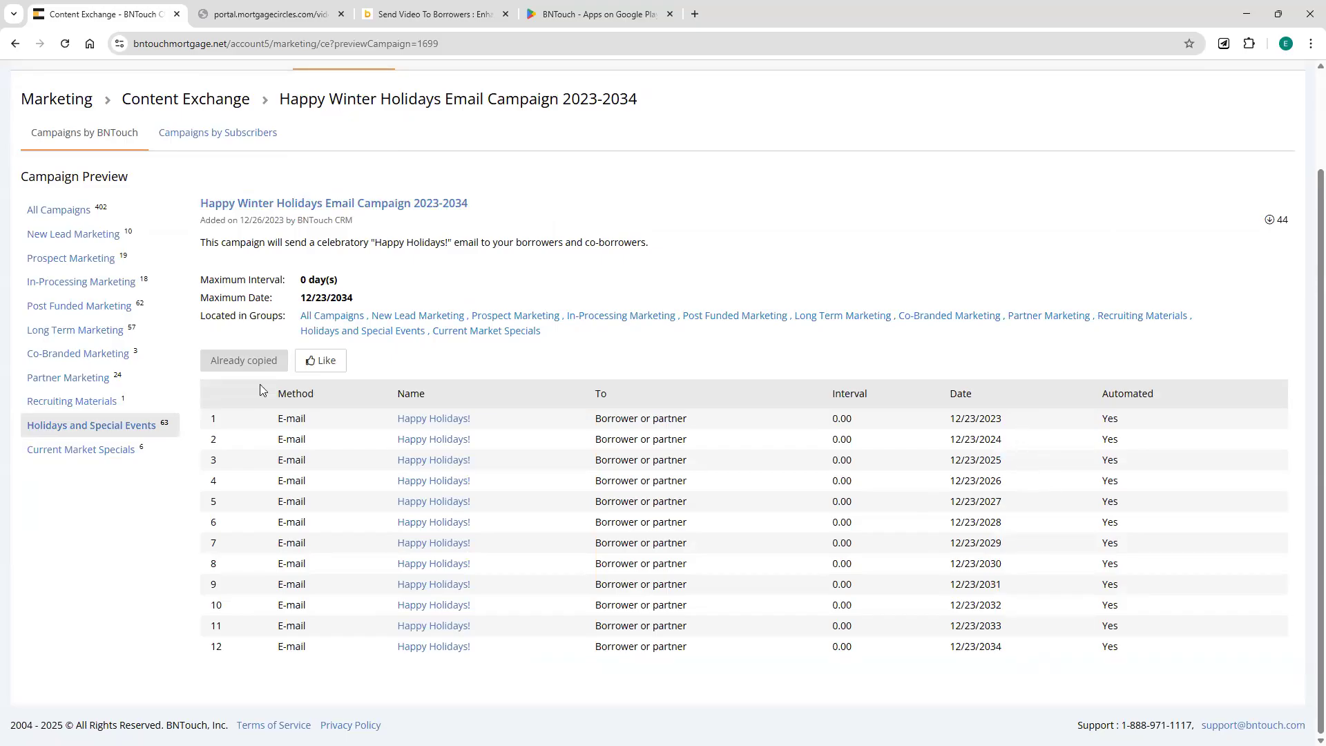
click(426, 419)
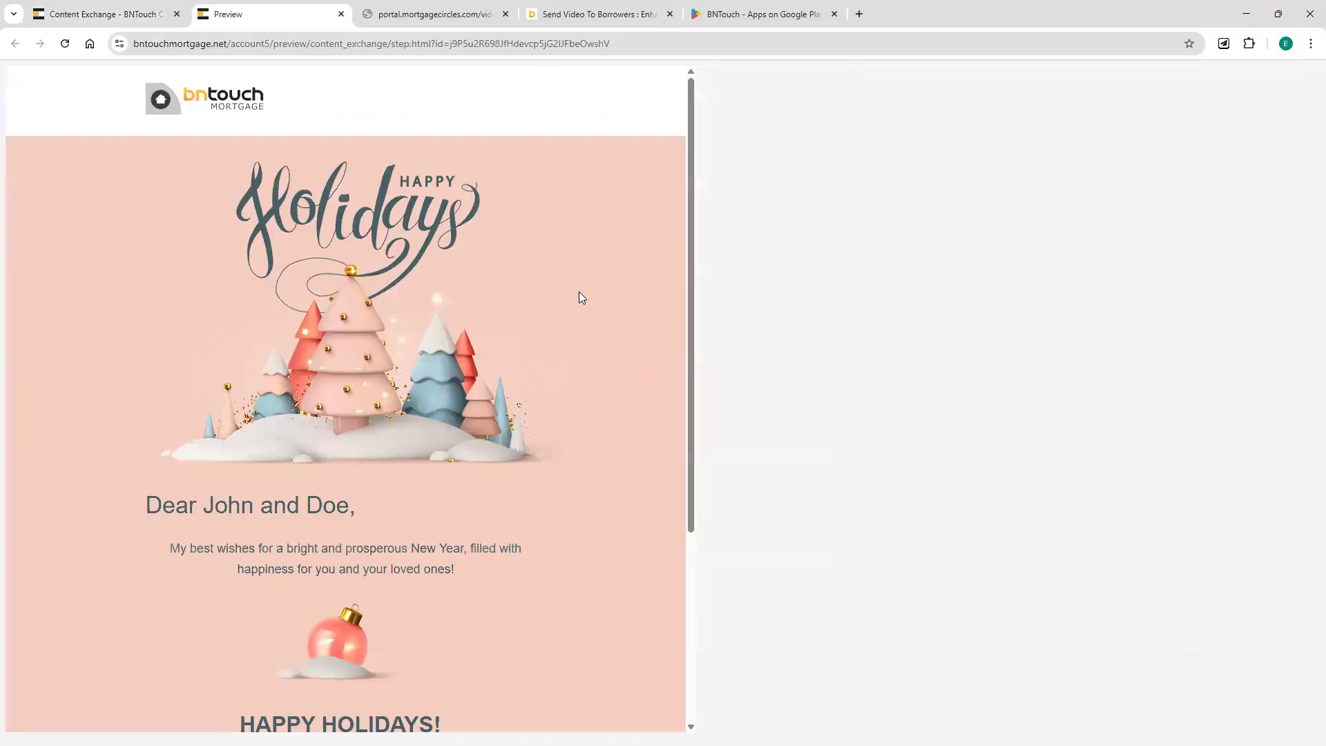
scroll(579, 292, down, 4)
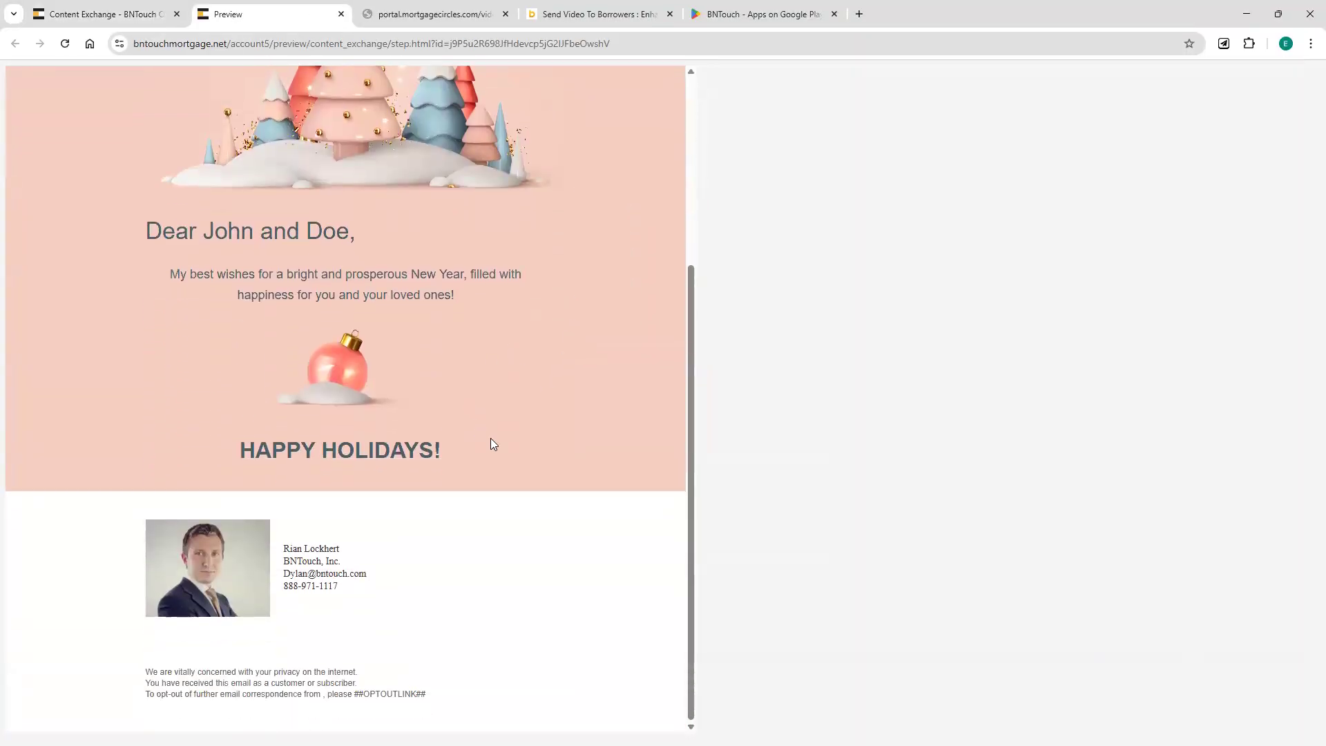
scroll(491, 438, up, 4)
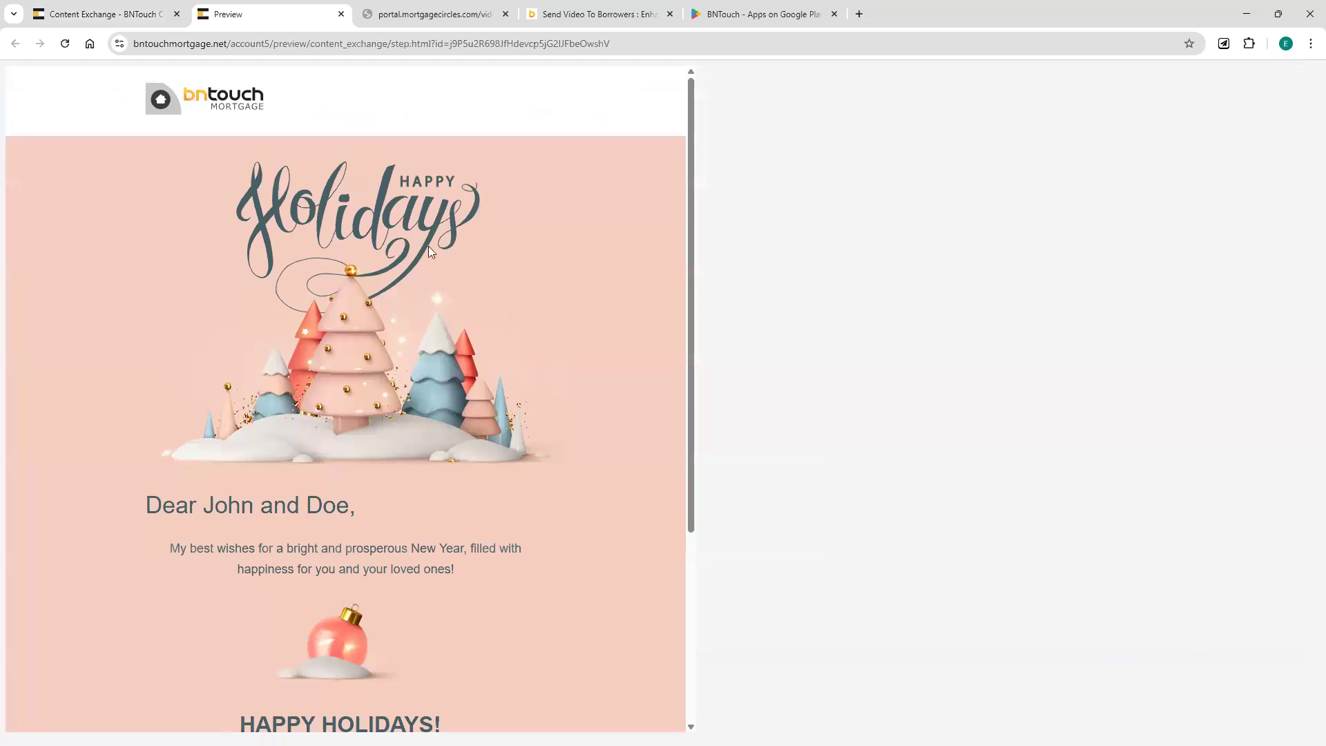
- Preview the Happy Winter Holidays campaign's 12/23/2024 e-mail from its step list and close that preview
click(133, 12)
click(433, 444)
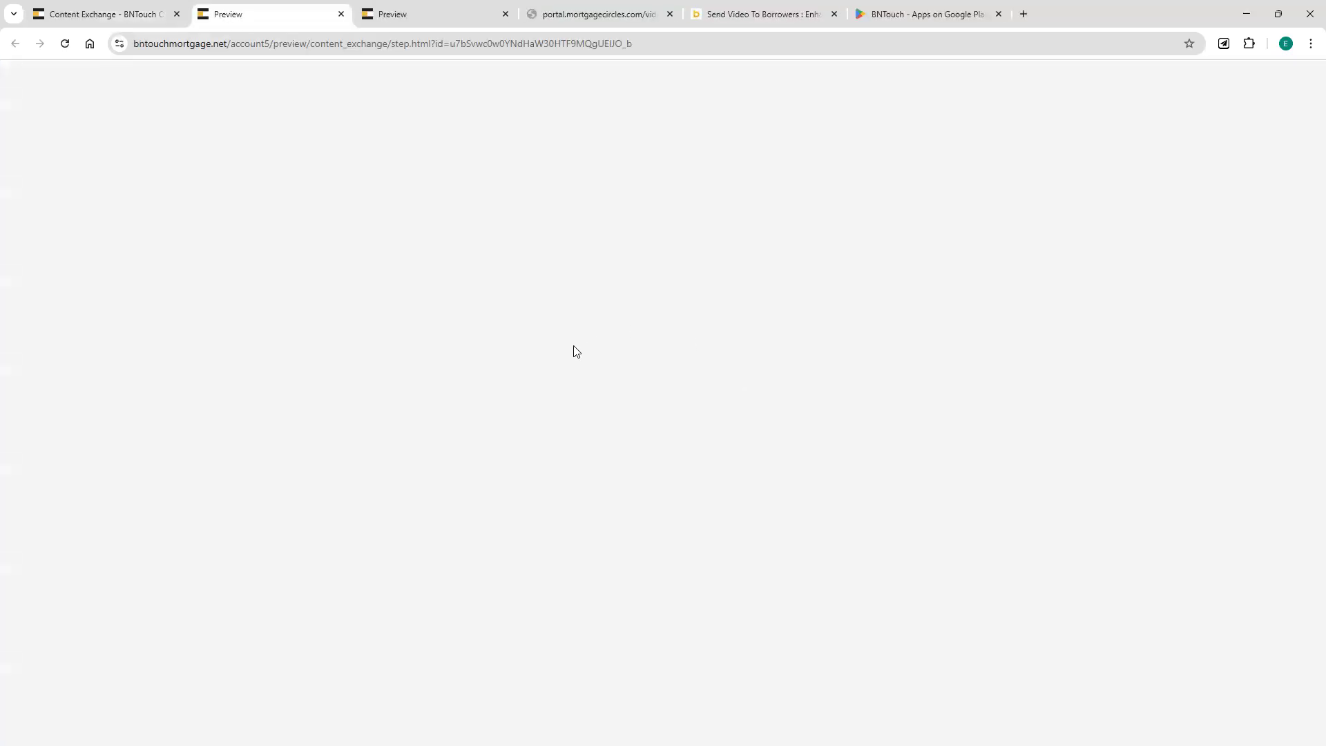
scroll(547, 321, down, 3)
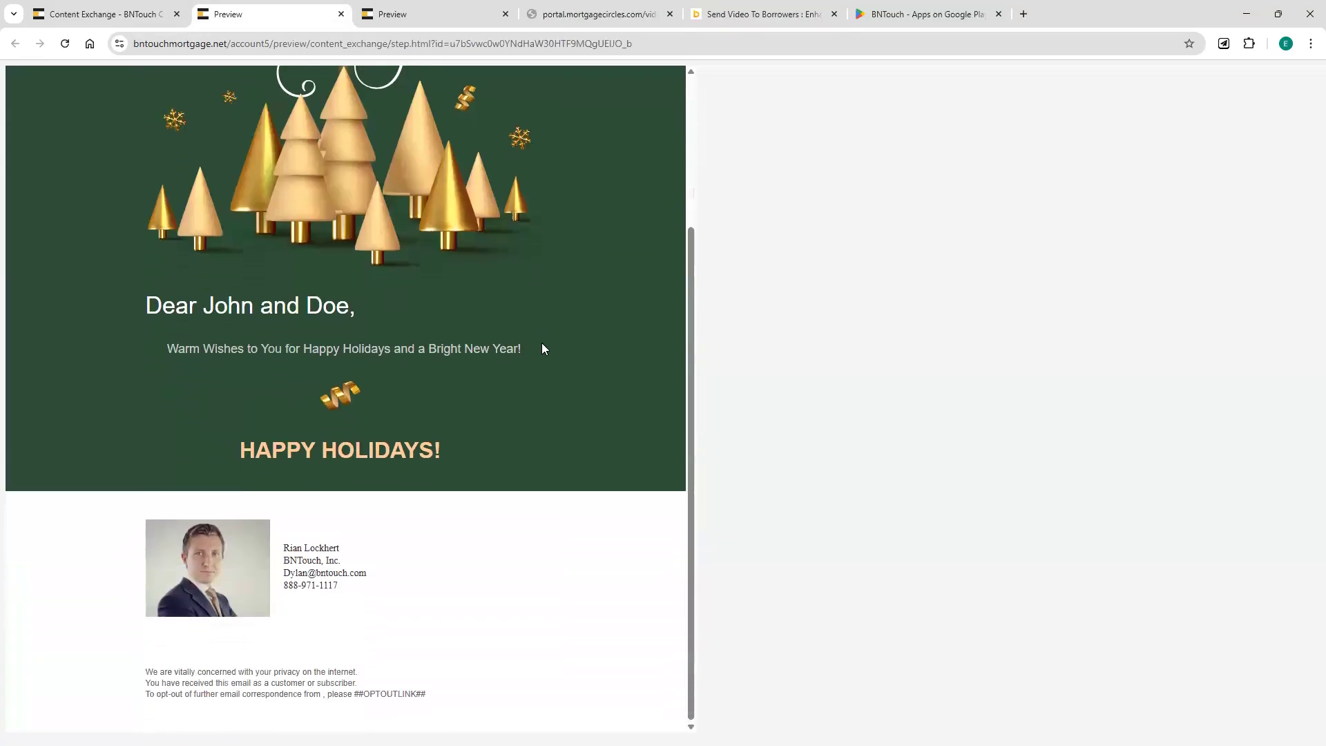
scroll(542, 390, up, 3)
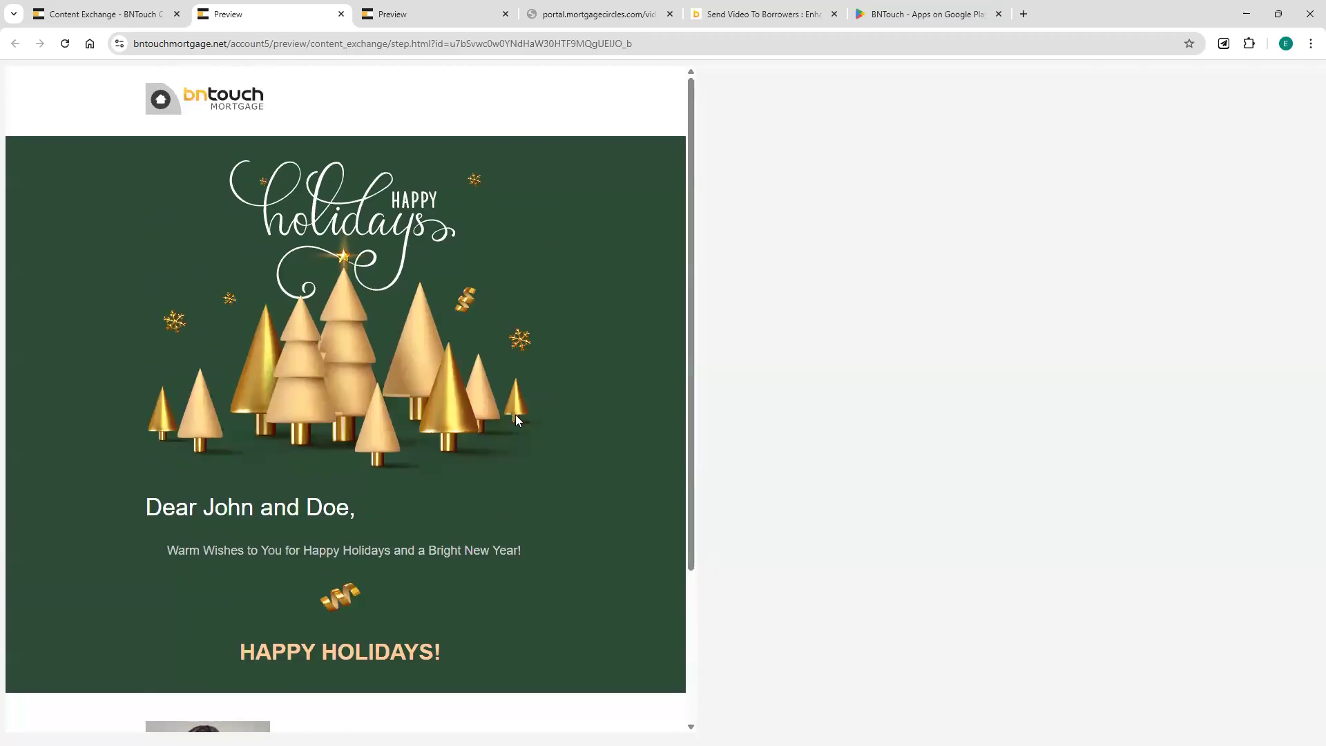
scroll(415, 407, down, 3)
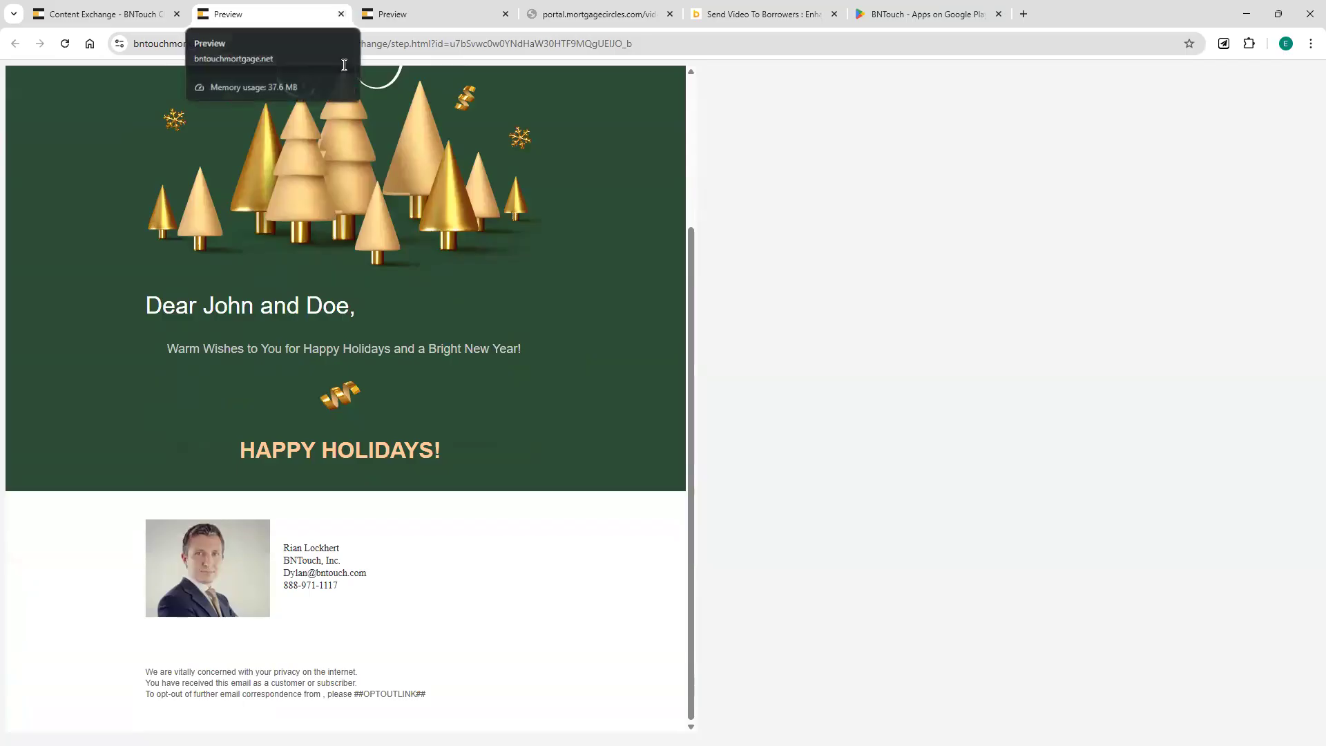
click(340, 14)
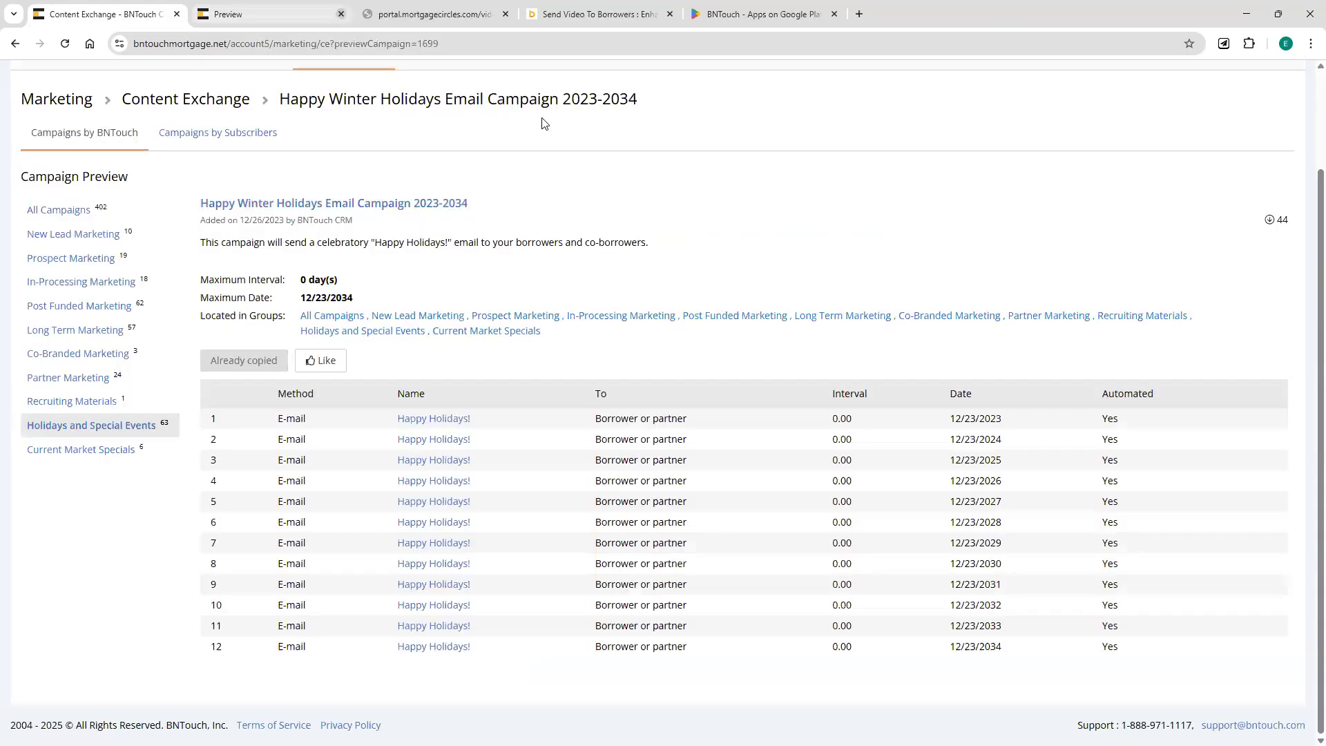
- Return to the Holidays and Special Events list and browse the Valentine's Day, Thanksgiving and St. Patrick's Day campaigns
scroll(533, 536, up, 2)
click(12, 44)
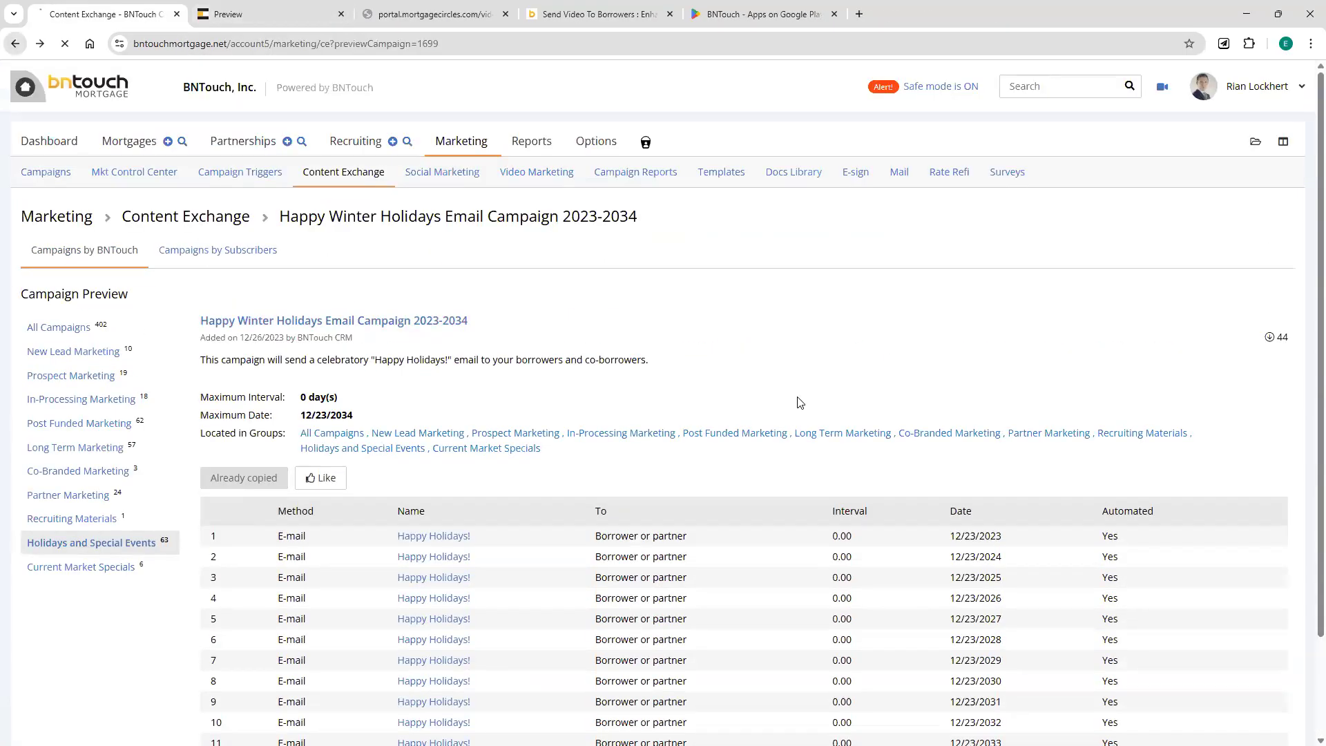
scroll(600, 407, down, 10)
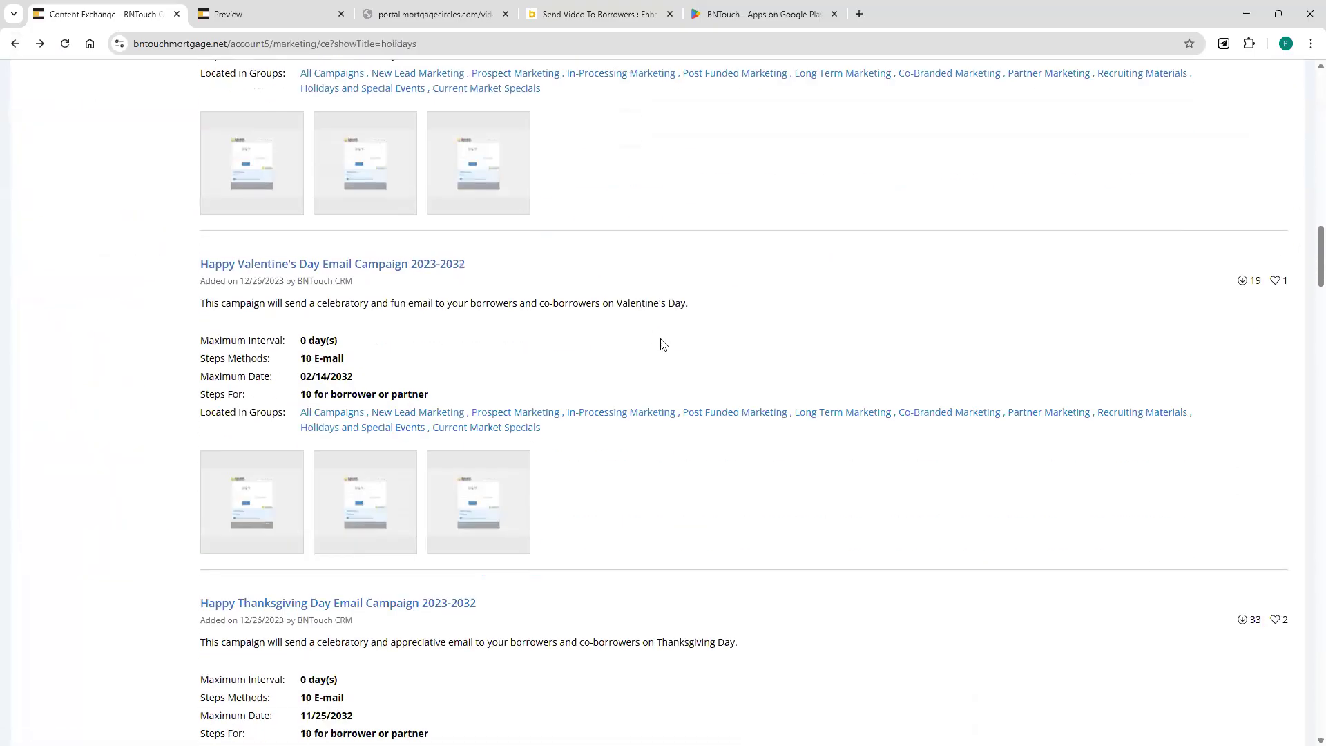
scroll(691, 407, down, 7)
scroll(725, 421, down, 1)
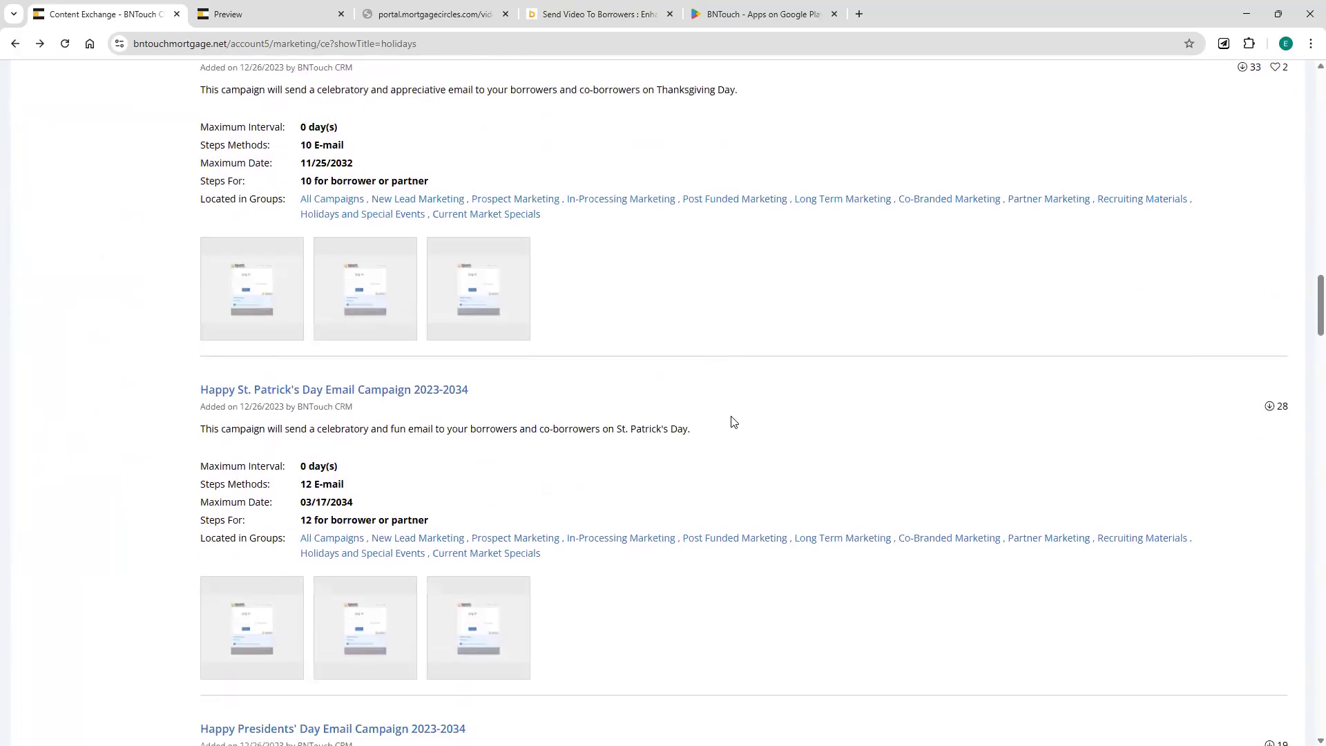
- Return to the start of the Holidays and Special Events list and look over the featured campaigns and campaign groups
scroll(797, 619, down, 1)
scroll(779, 431, up, 20)
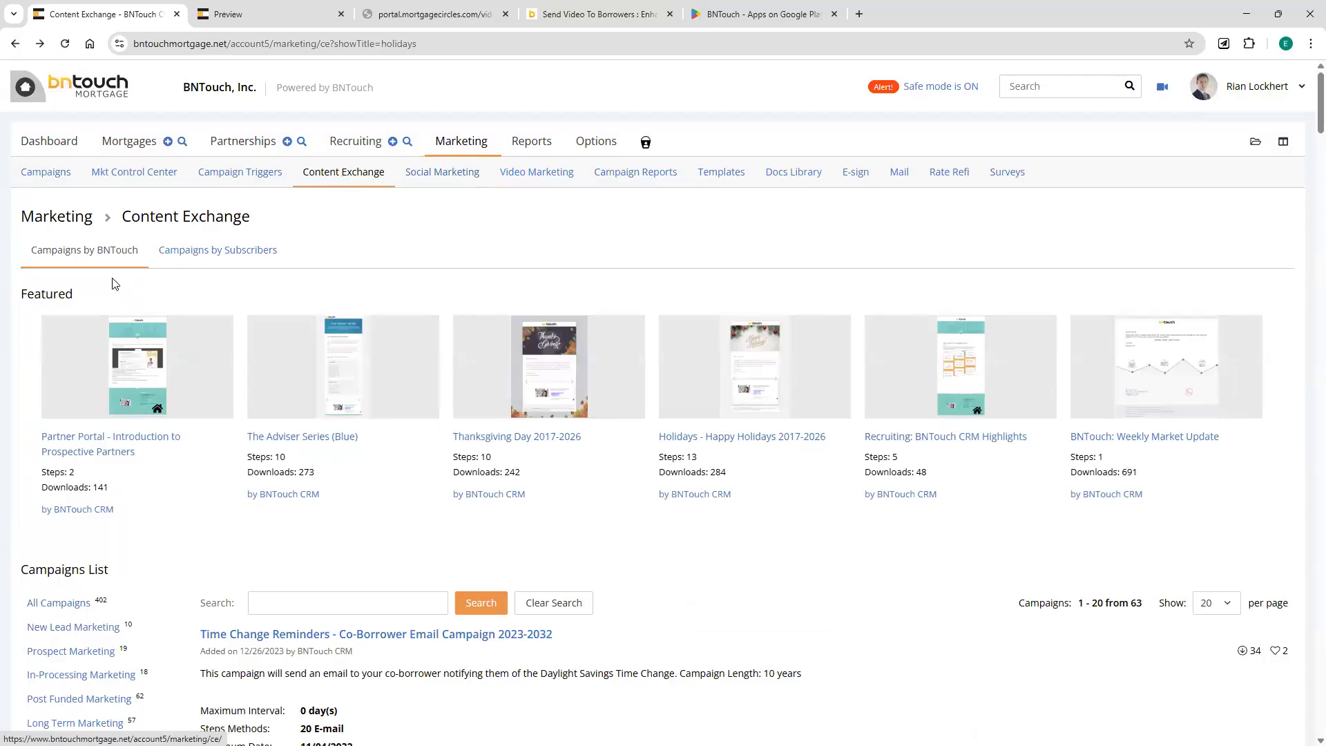
scroll(90, 622, down, 3)
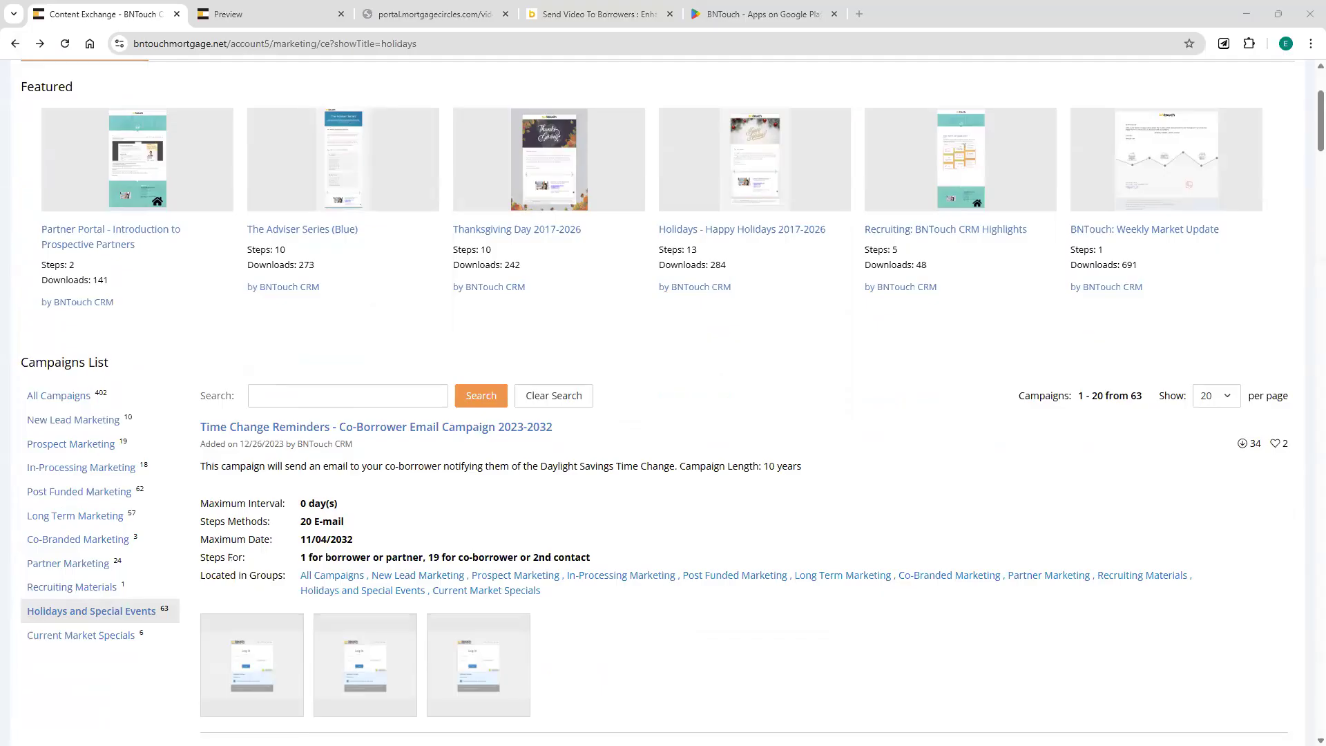
scroll(905, 475, up, 3)
- Open the account's Modules page and look through the available add-on modules and their prices
click(1265, 87)
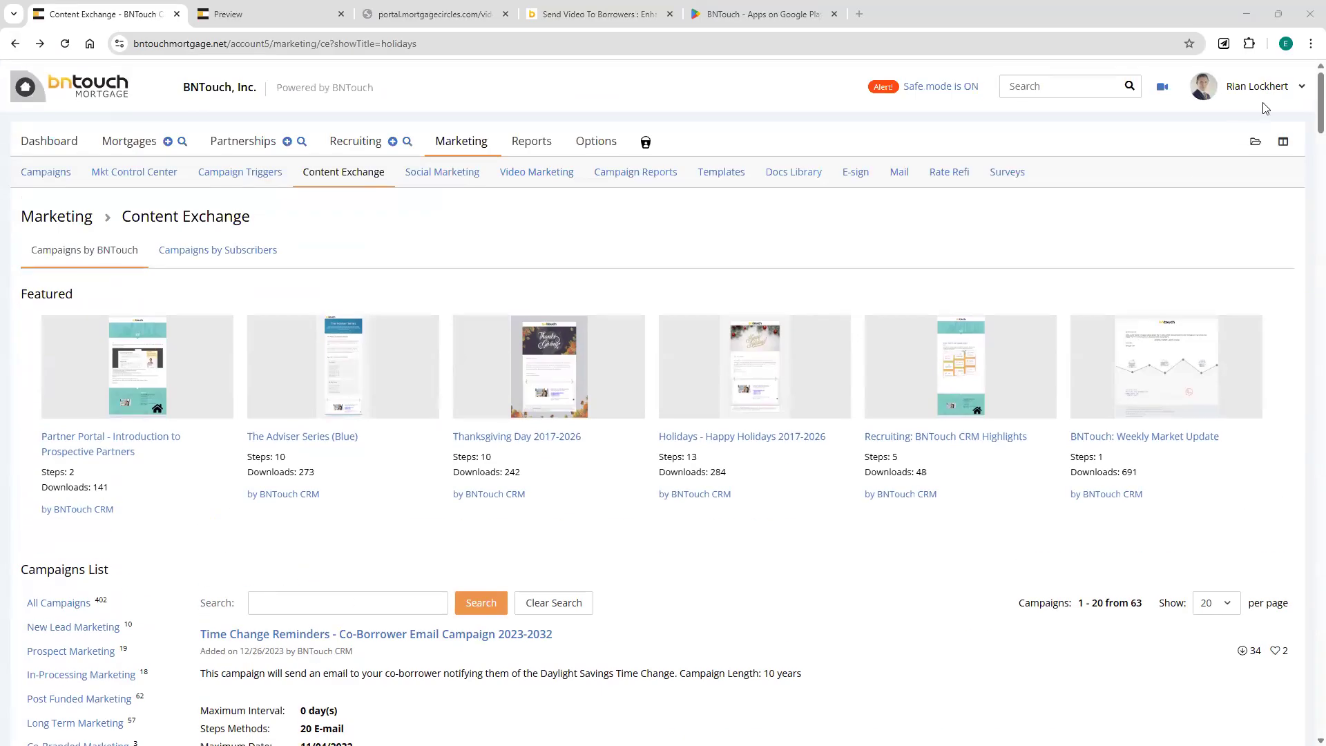
click(1236, 138)
scroll(604, 343, down, 5)
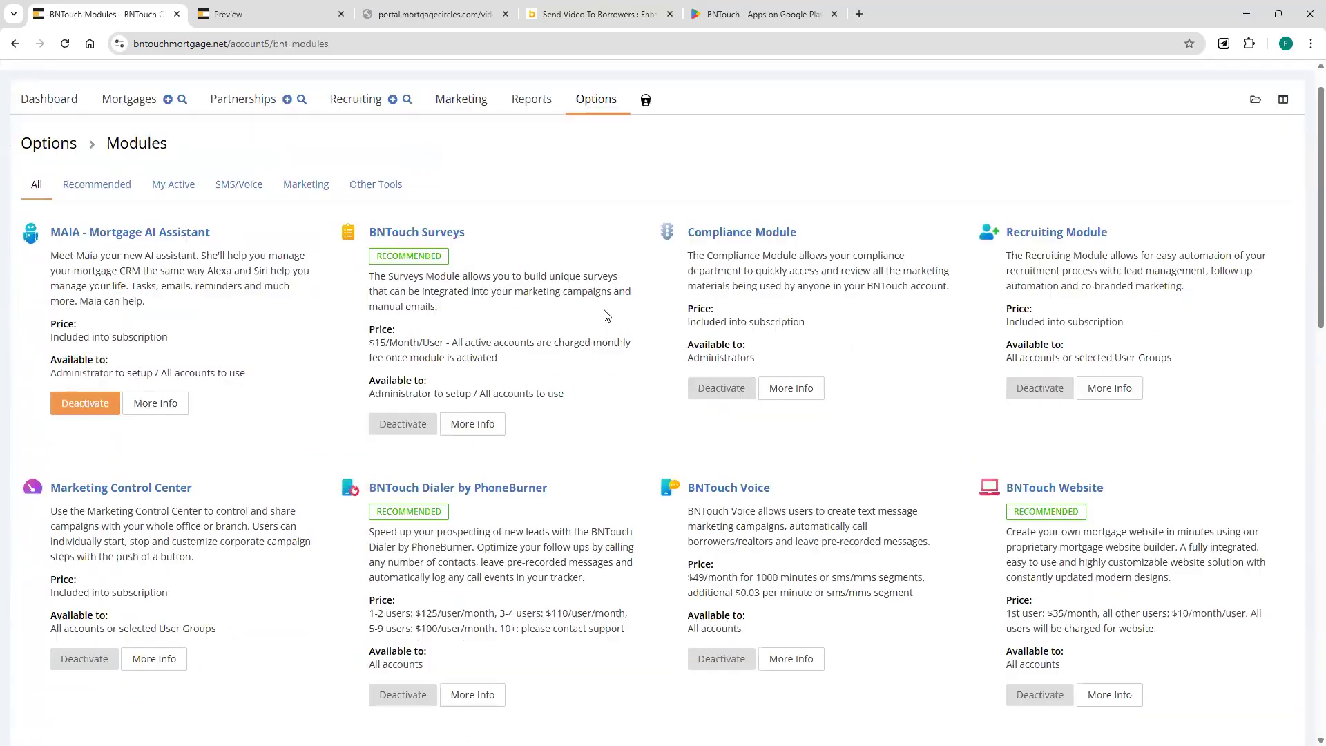
scroll(604, 344, down, 11)
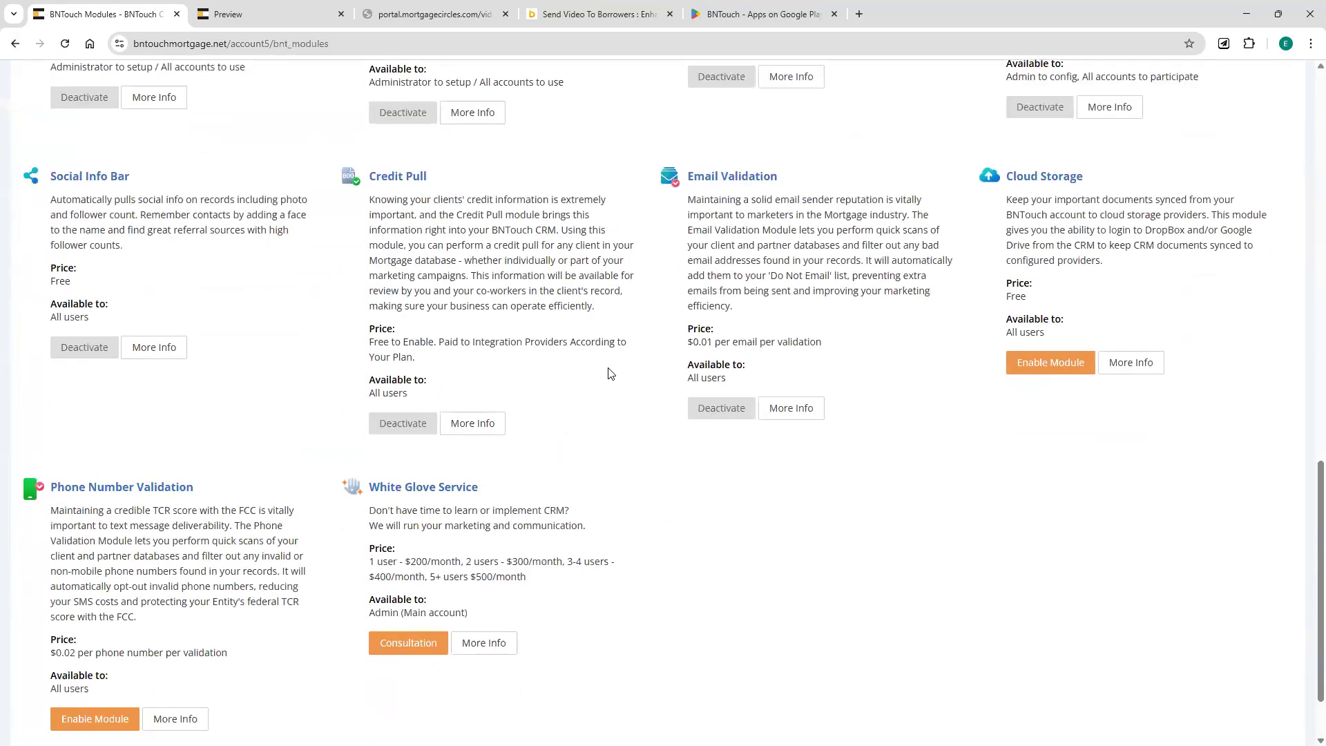
scroll(605, 373, up, 5)
scroll(603, 386, up, 10)
click(1264, 89)
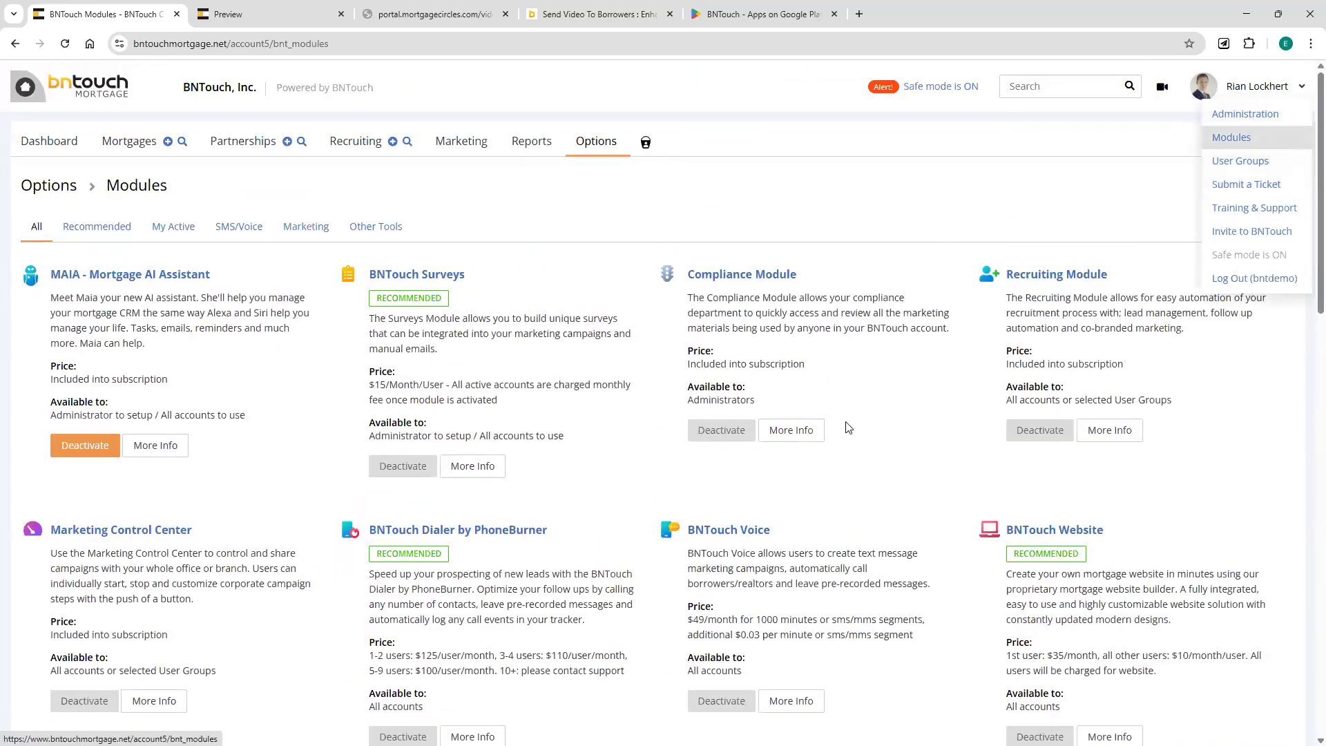
scroll(848, 432, down, 7)
scroll(837, 421, down, 7)
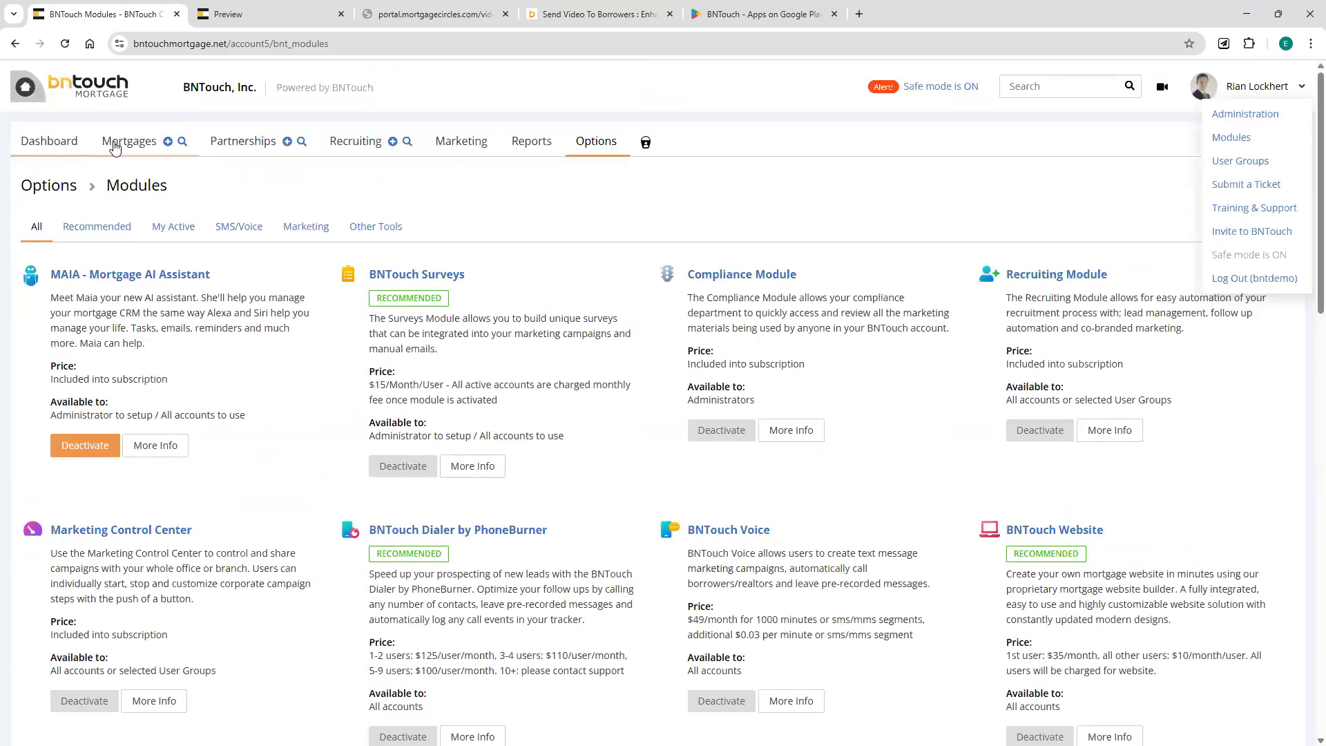
- Open the Predefined Templates options and preview the Fab Two Co-Branded default email template
click(455, 142)
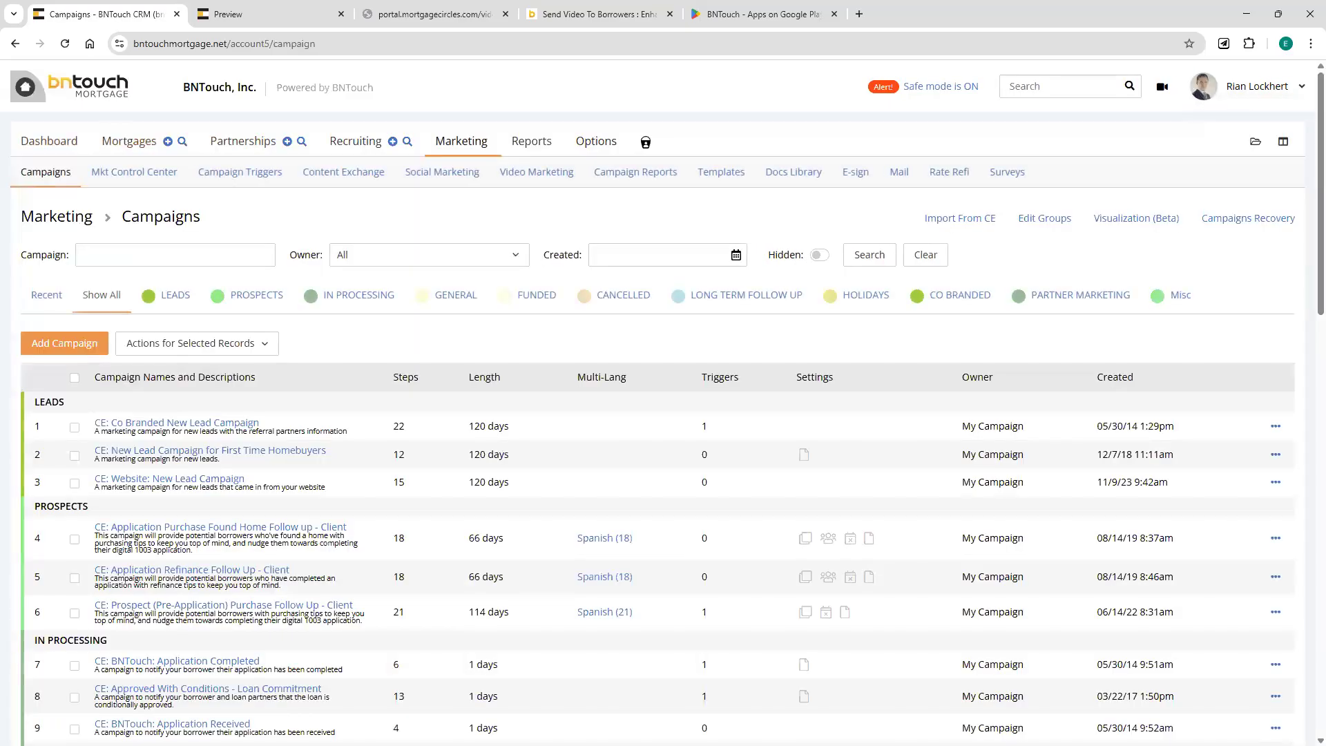
click(602, 147)
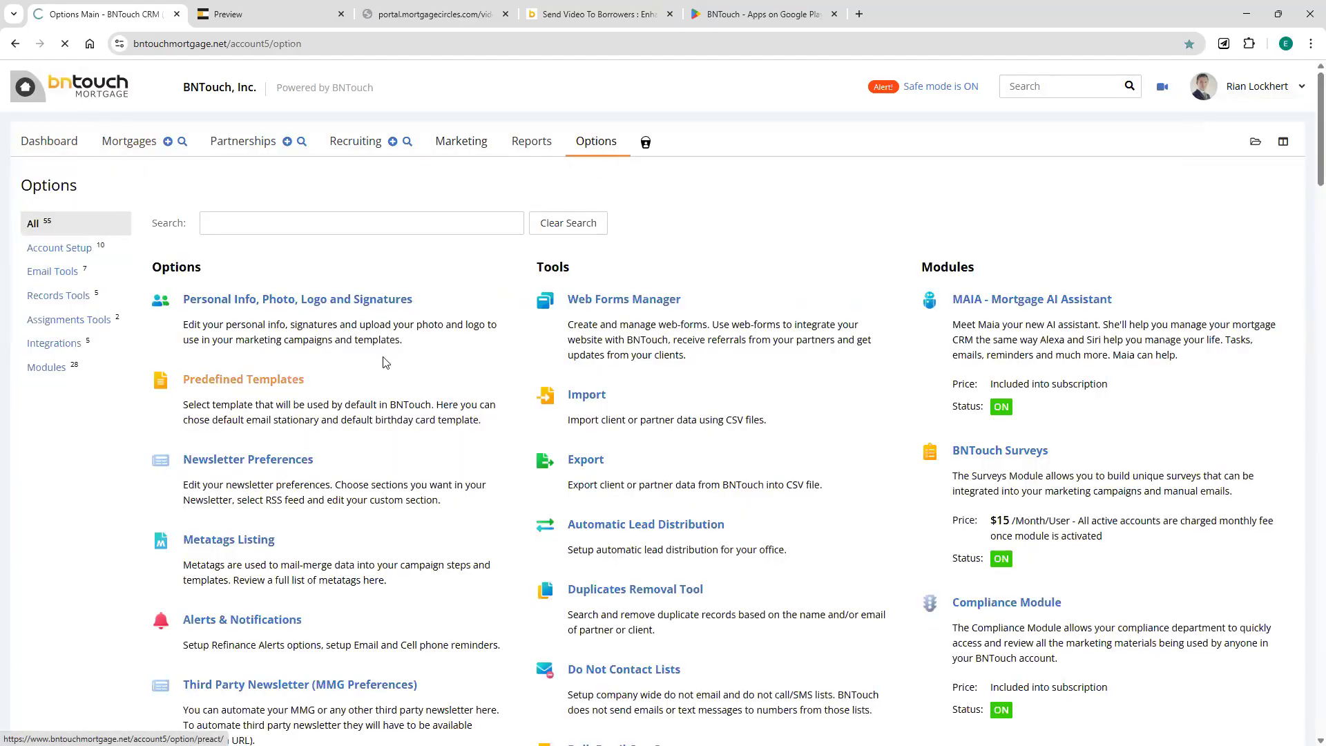
click(595, 142)
click(241, 380)
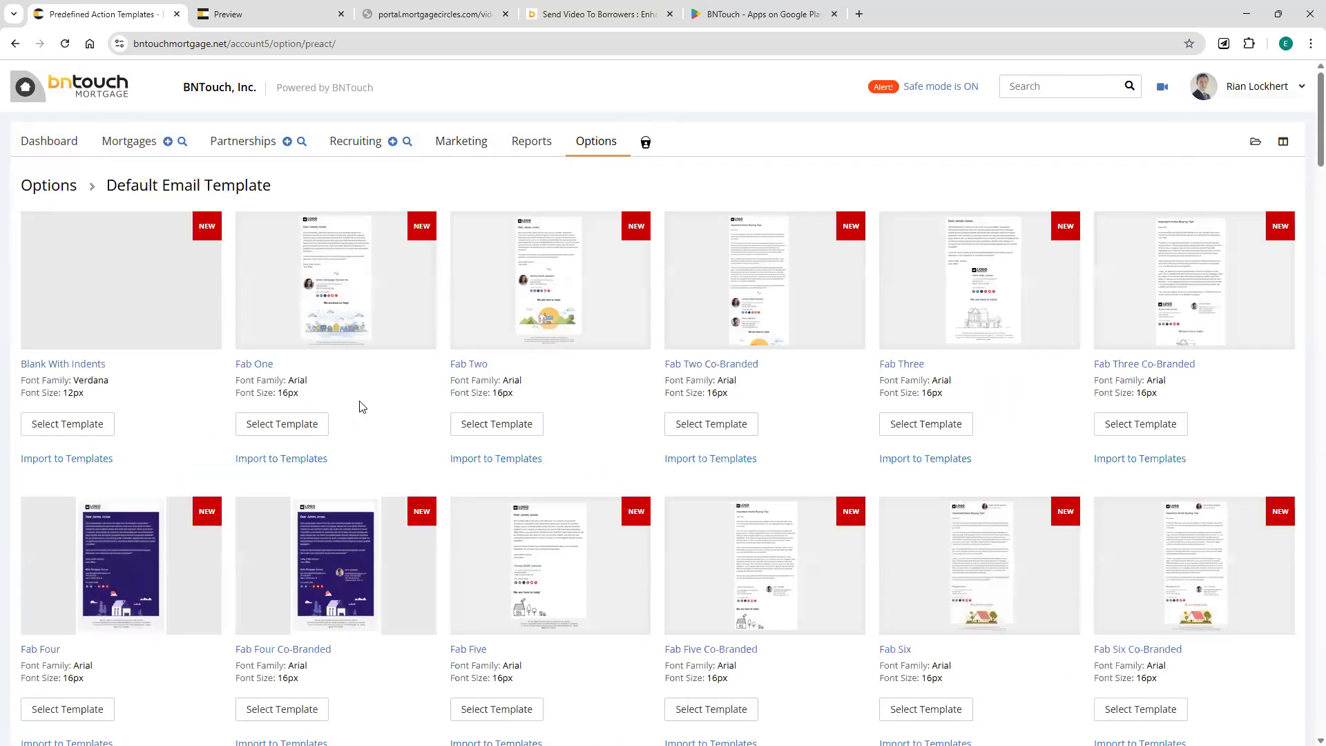
mouse_move(760, 295)
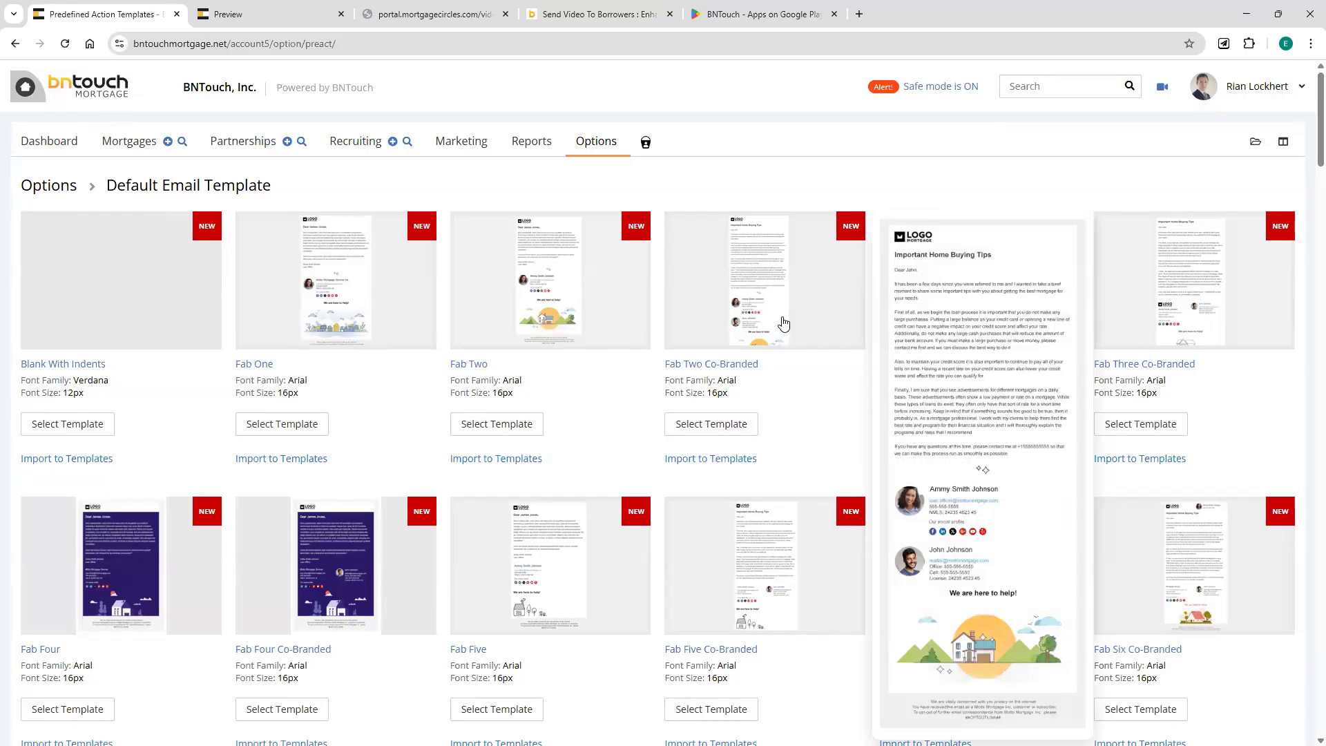
- Look through more of the default email templates, previewing Fab Eleven and Fab Twelve
scroll(787, 290, down, 8)
scroll(801, 317, down, 4)
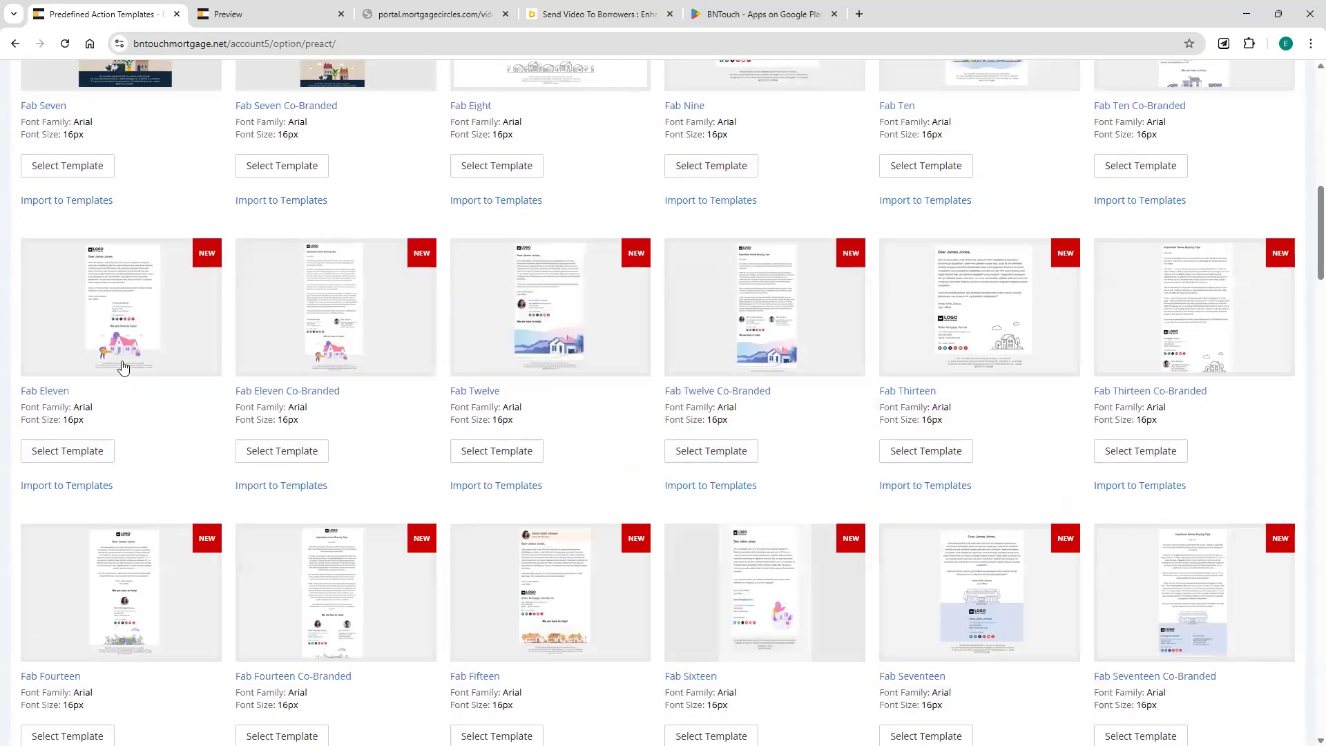
mouse_move(119, 356)
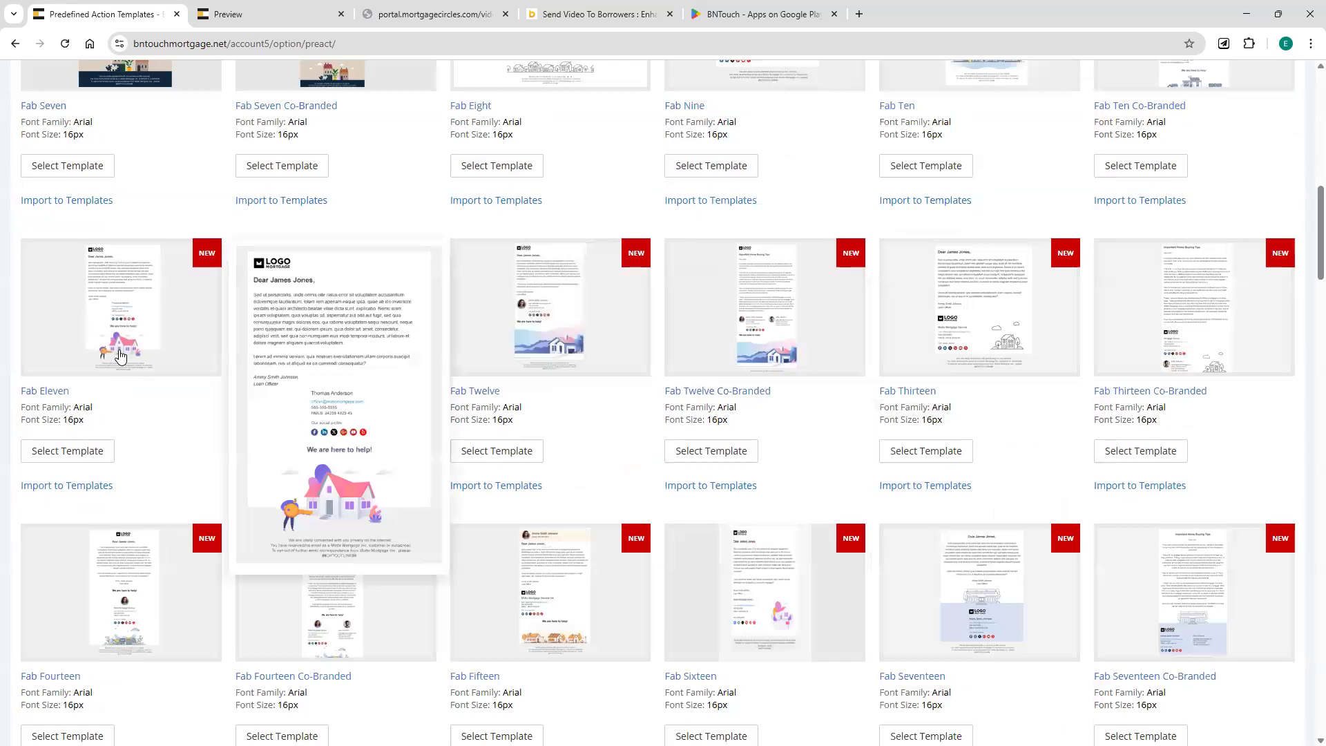
mouse_move(551, 315)
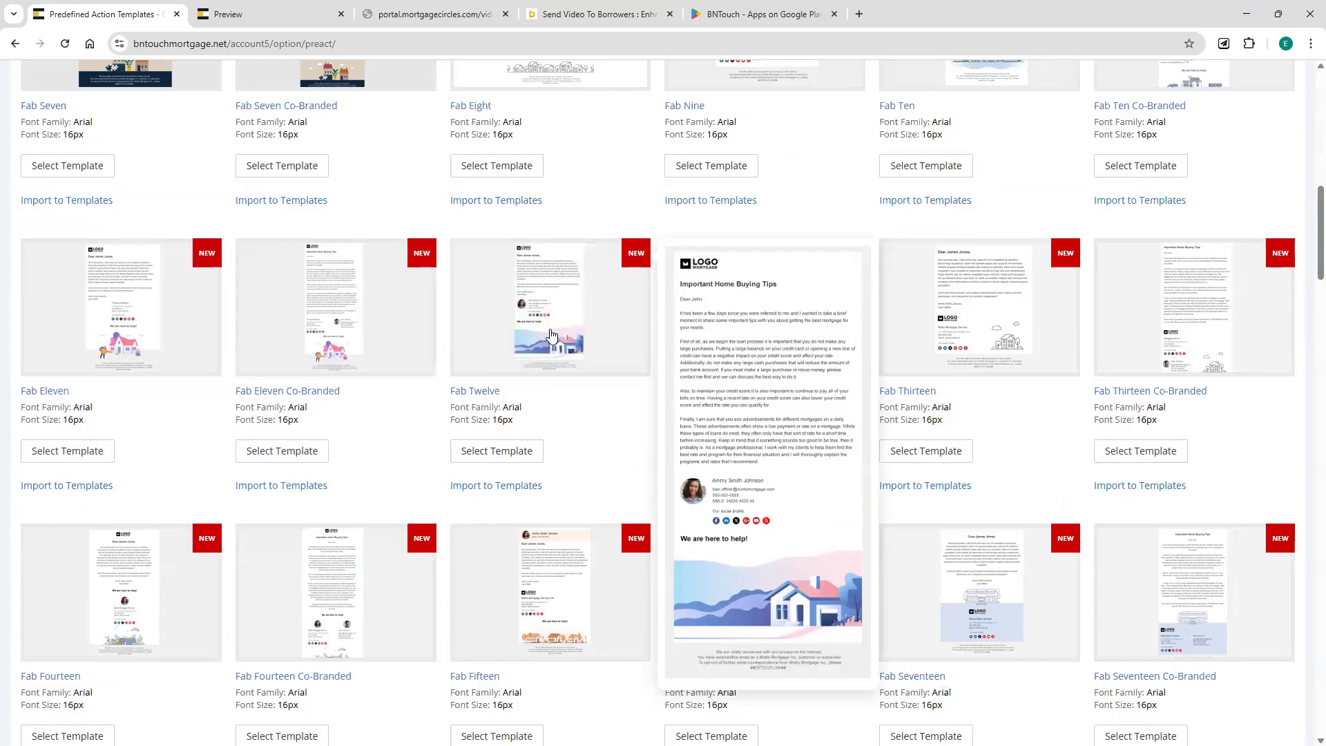
scroll(550, 335, up, 10)
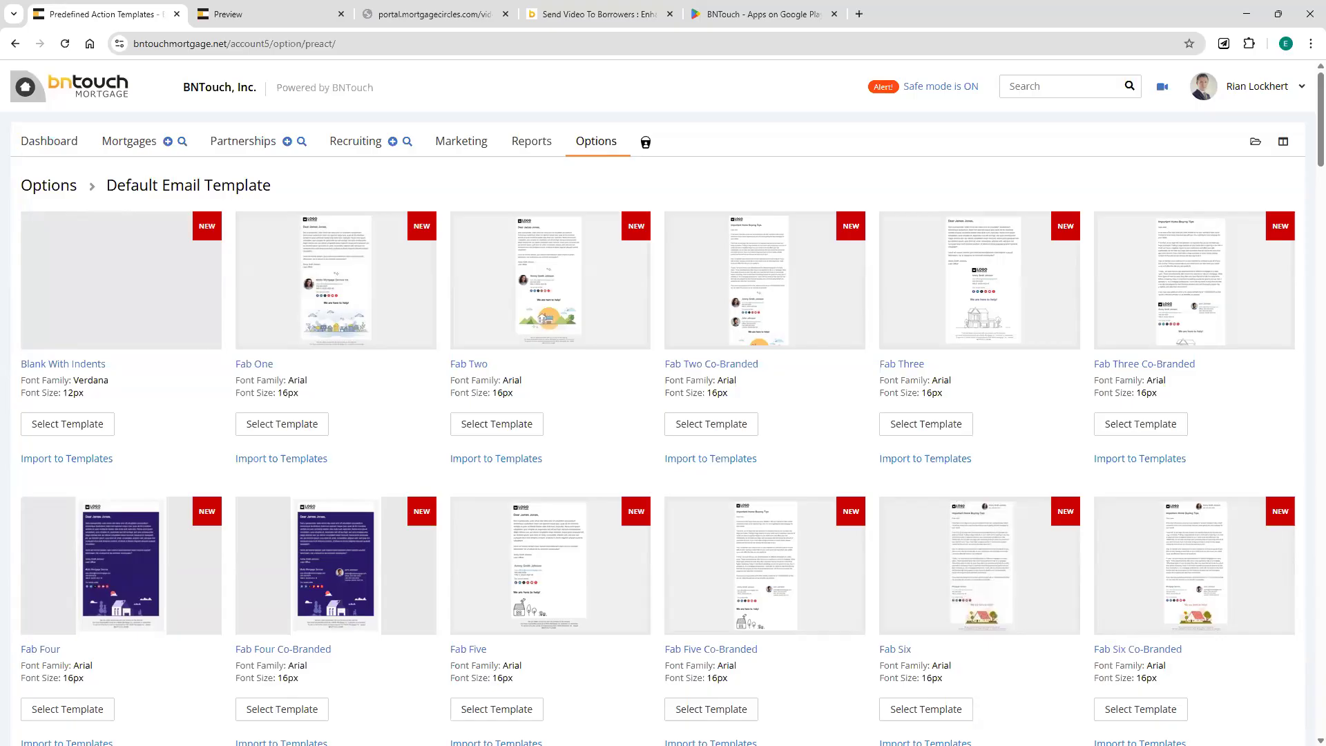
- Open the first lead's record in the Mortgages pipeline and visit that borrower's loan portal
click(128, 140)
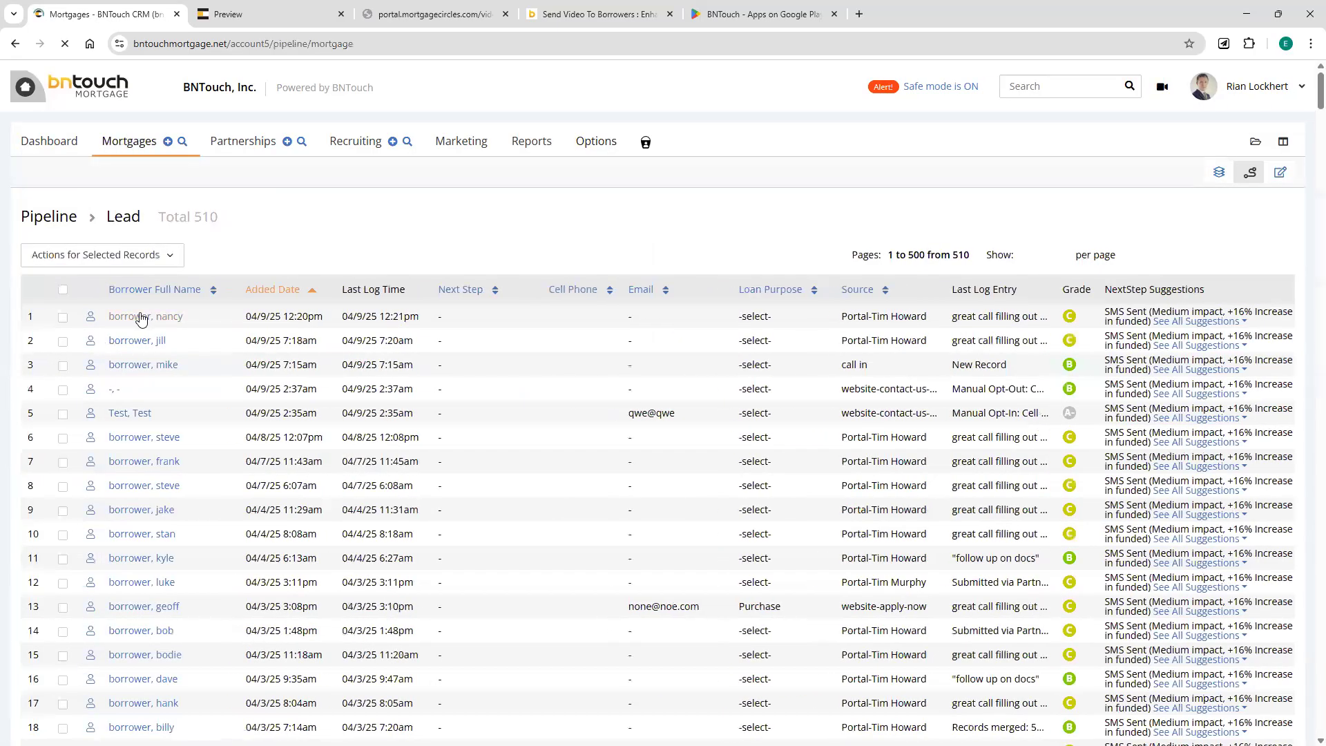
click(141, 320)
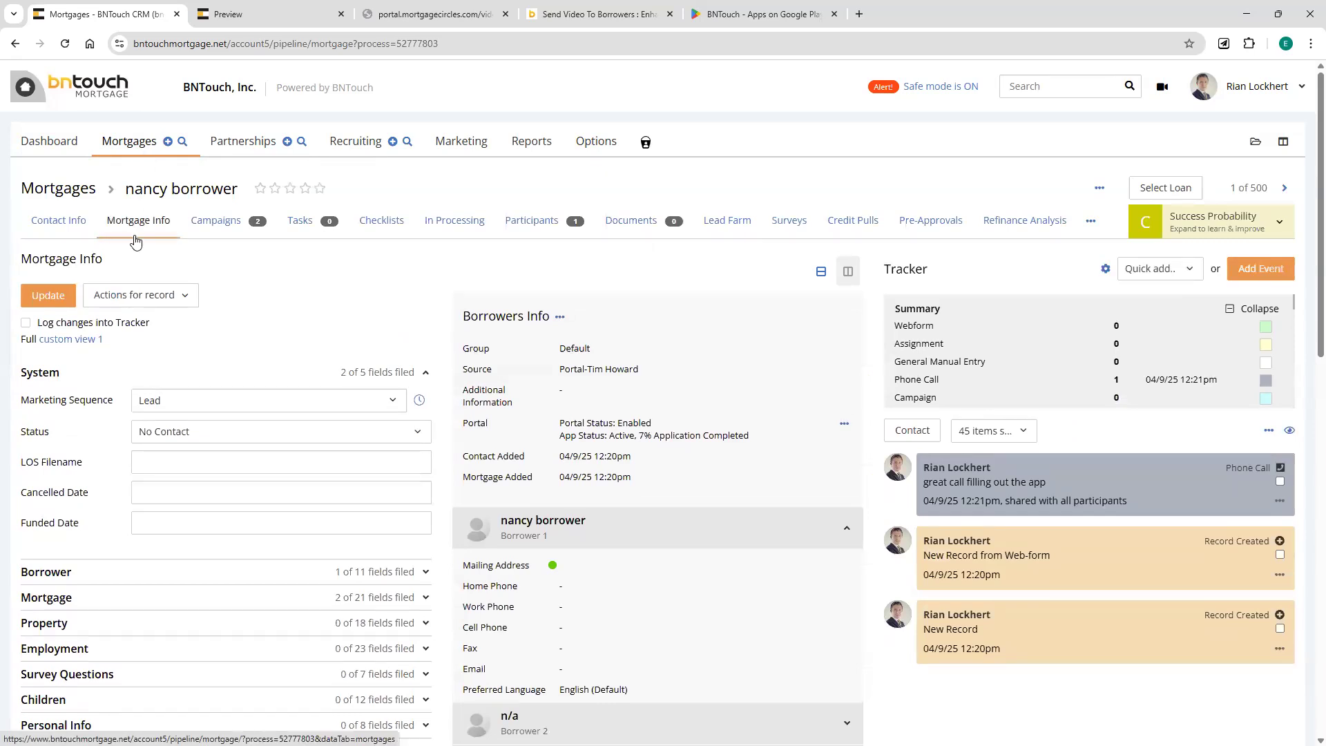
click(844, 423)
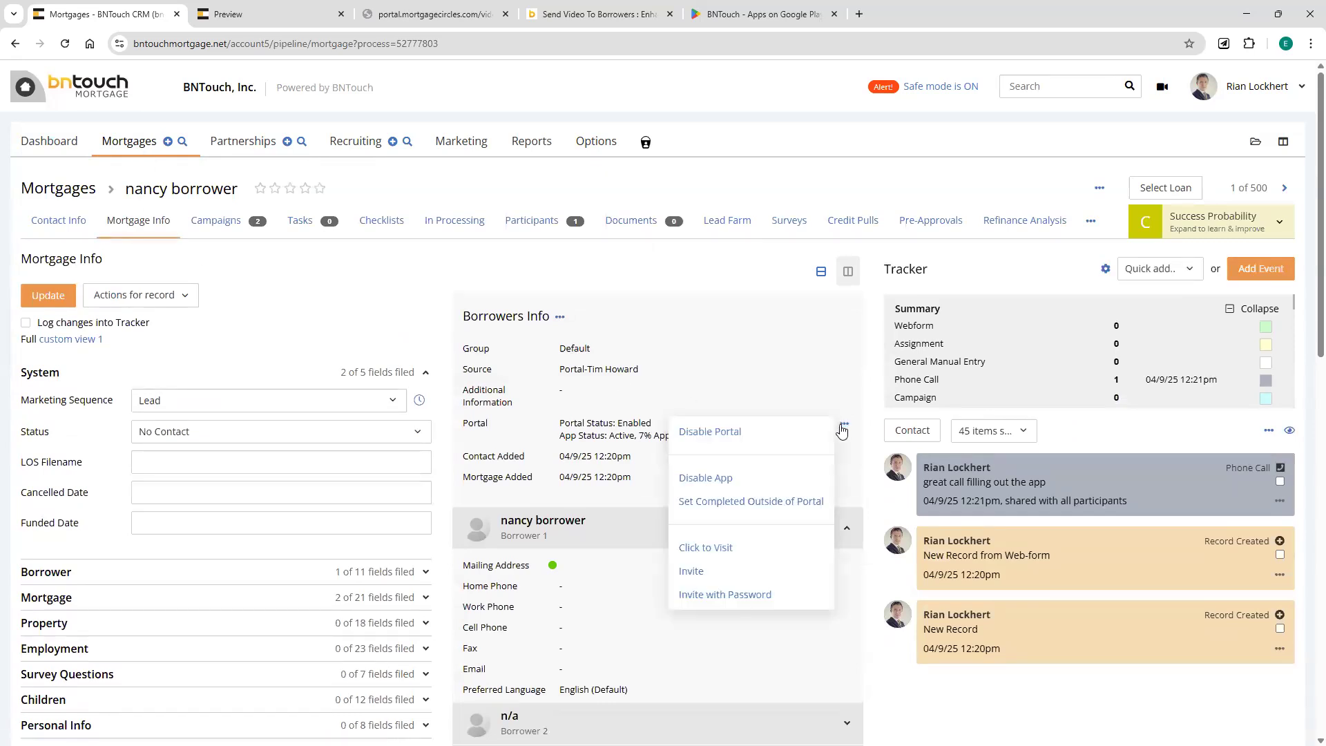
click(747, 550)
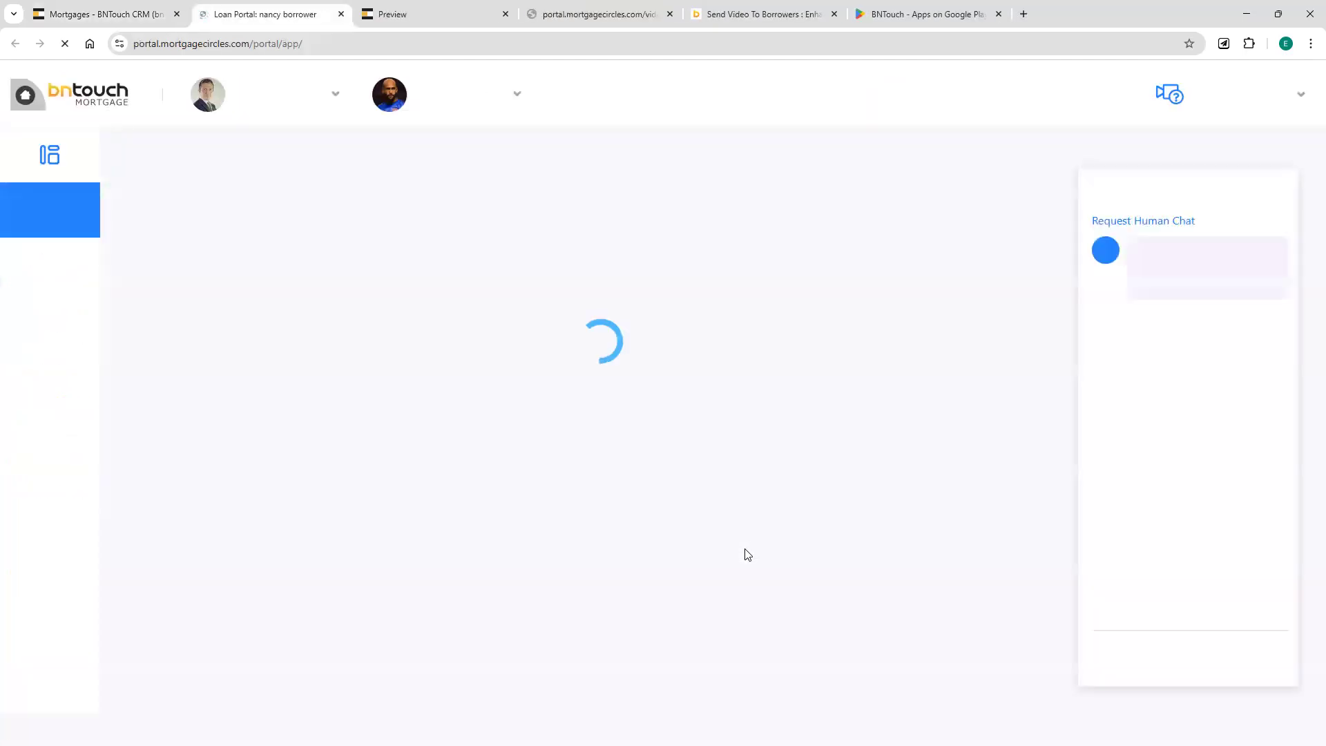
- Examine the listing statistics and historical data in the portal's property market analysis, and close the borrower portal
click(64, 327)
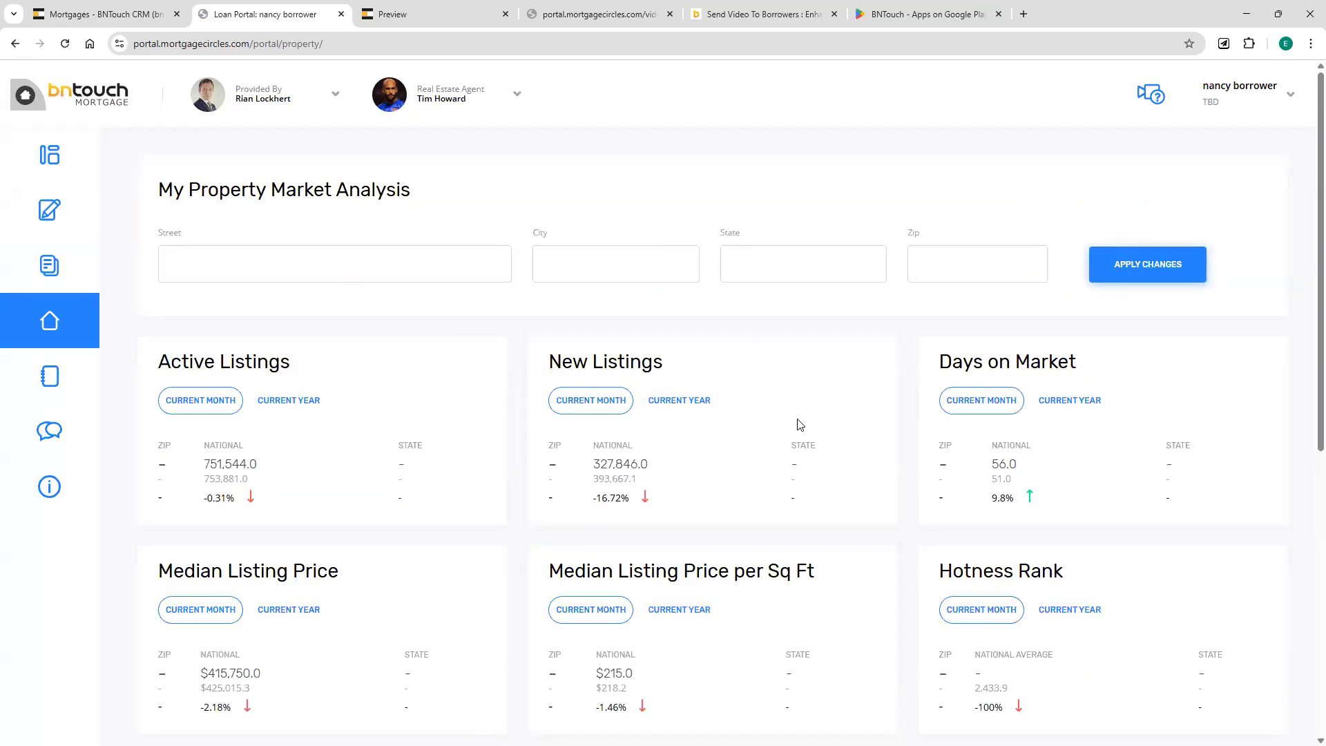
scroll(799, 420, down, 1)
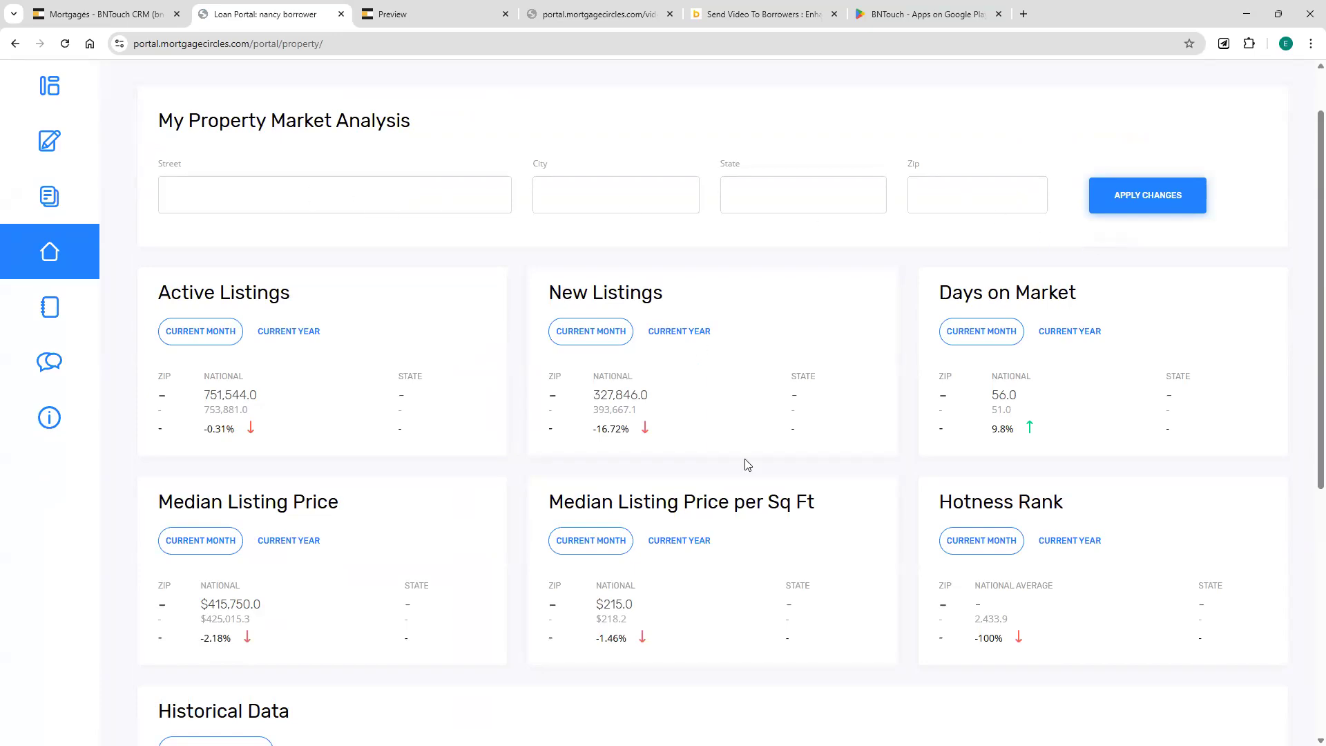
scroll(785, 509, up, 1)
scroll(785, 509, down, 6)
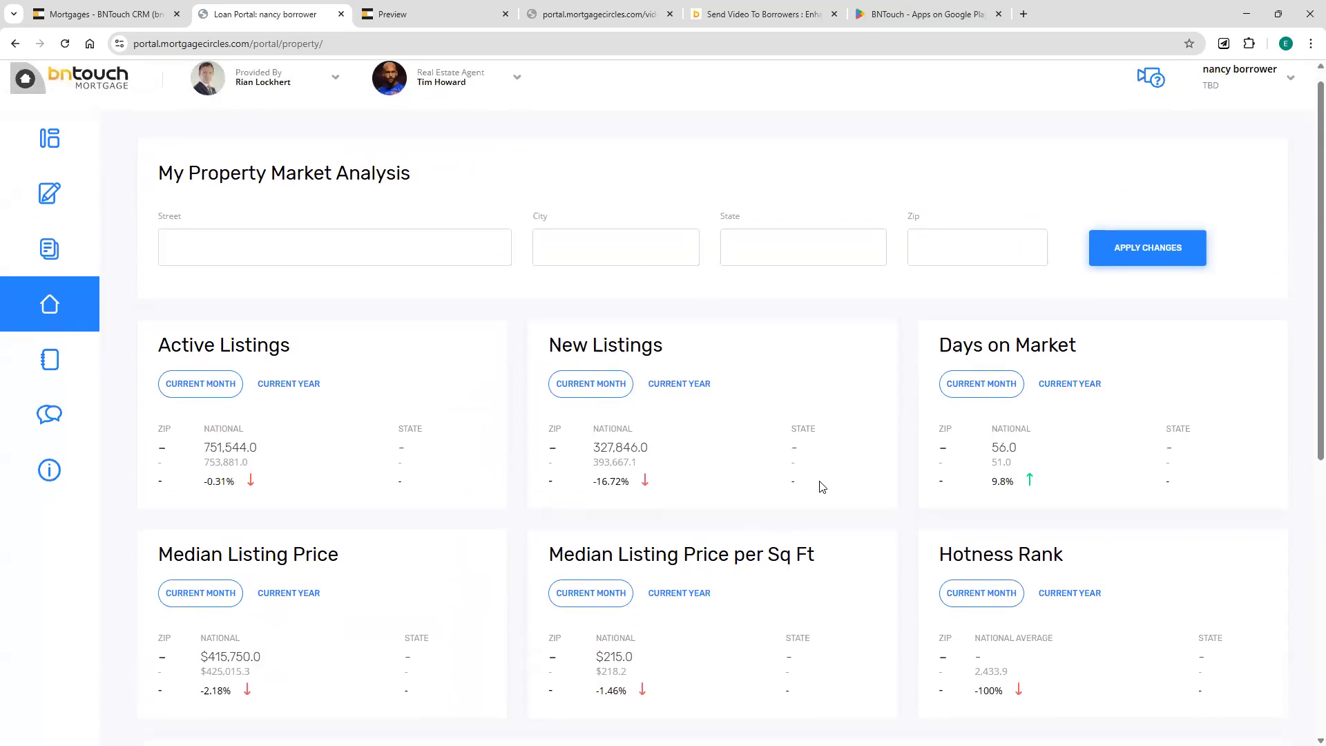
scroll(733, 428, down, 2)
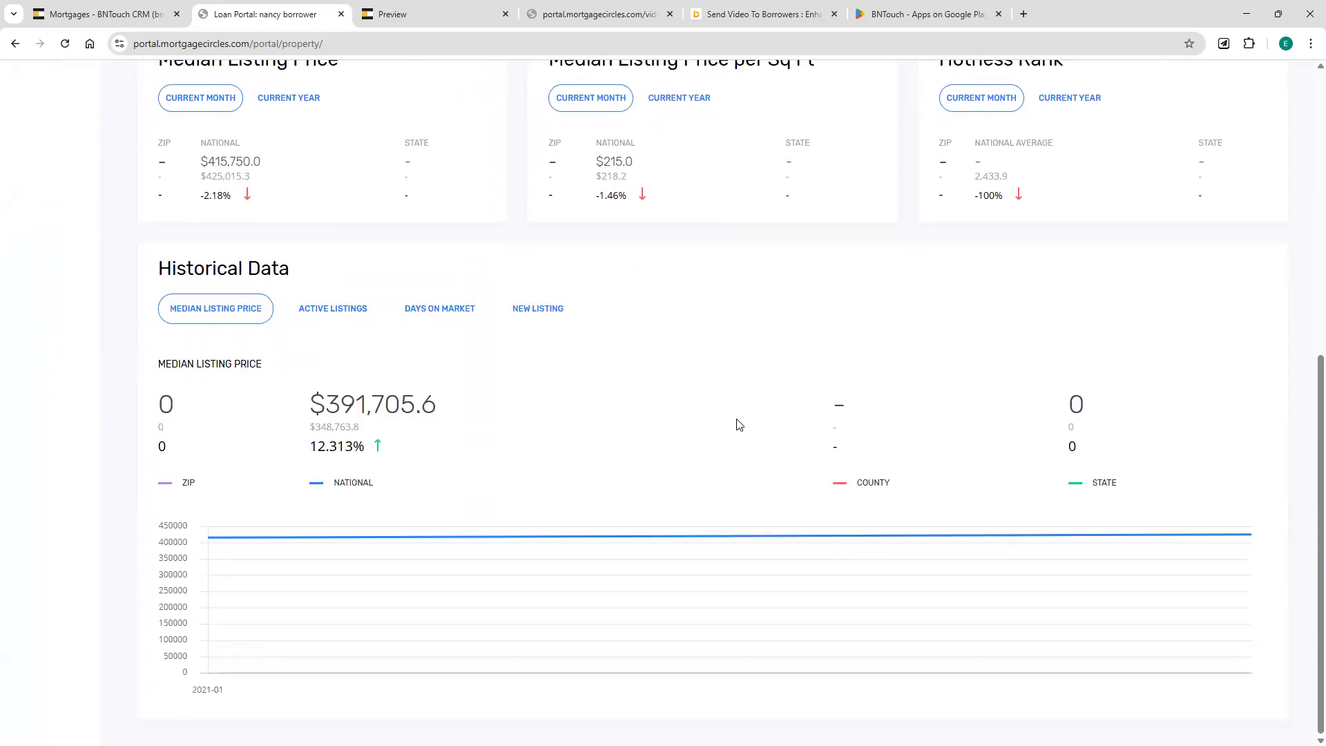
scroll(736, 426, up, 8)
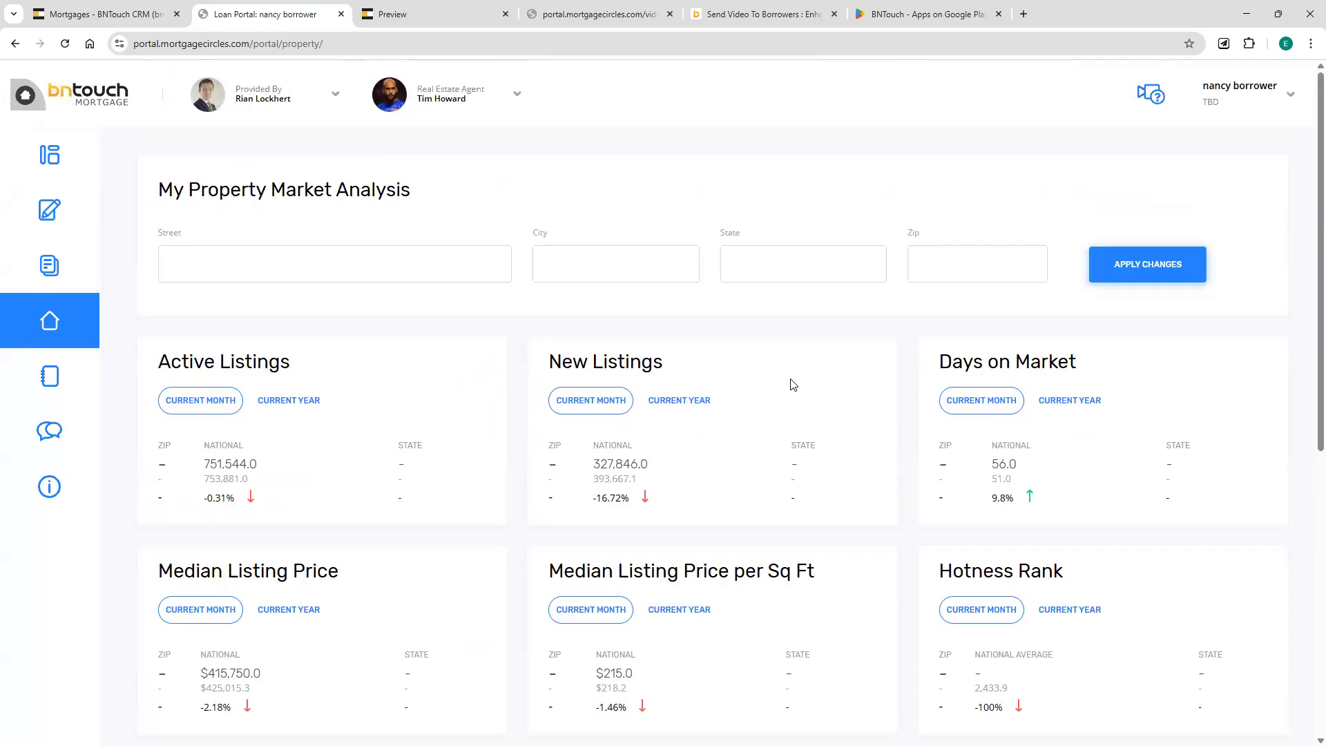
mouse_move(81, 331)
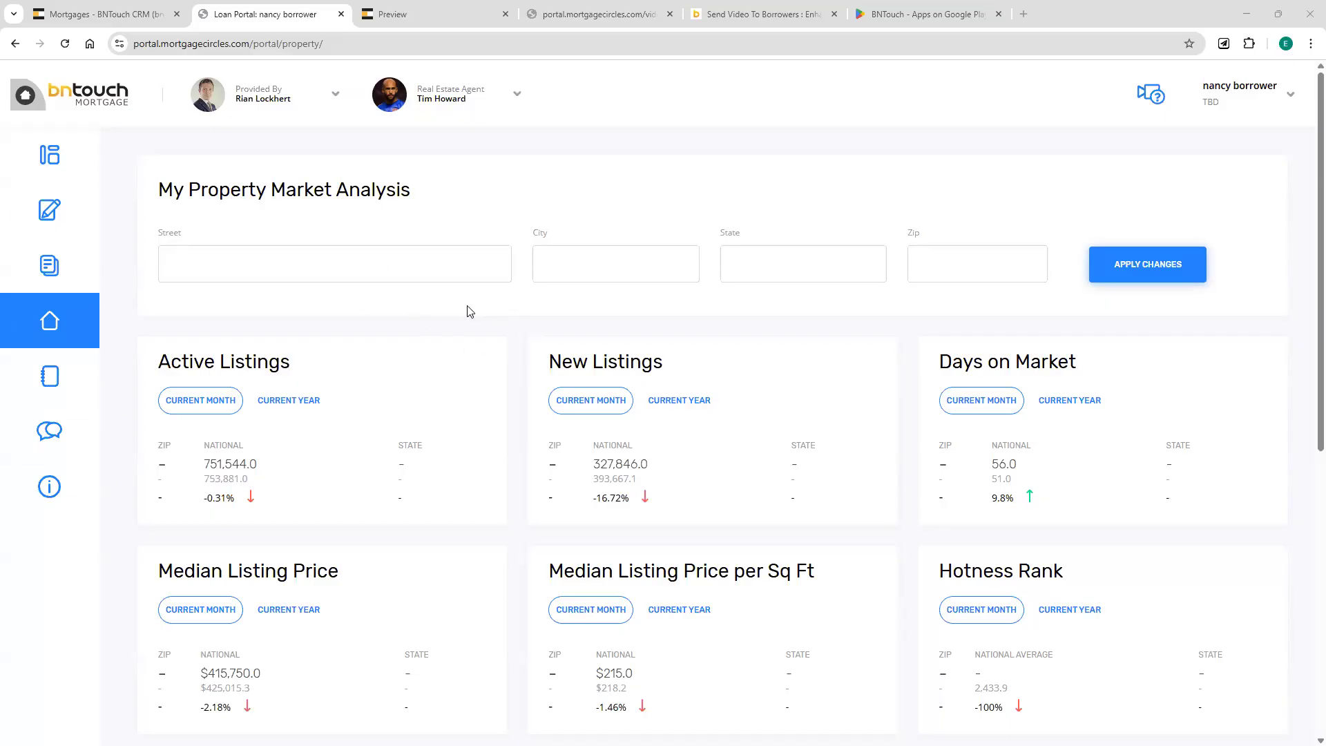
click(340, 14)
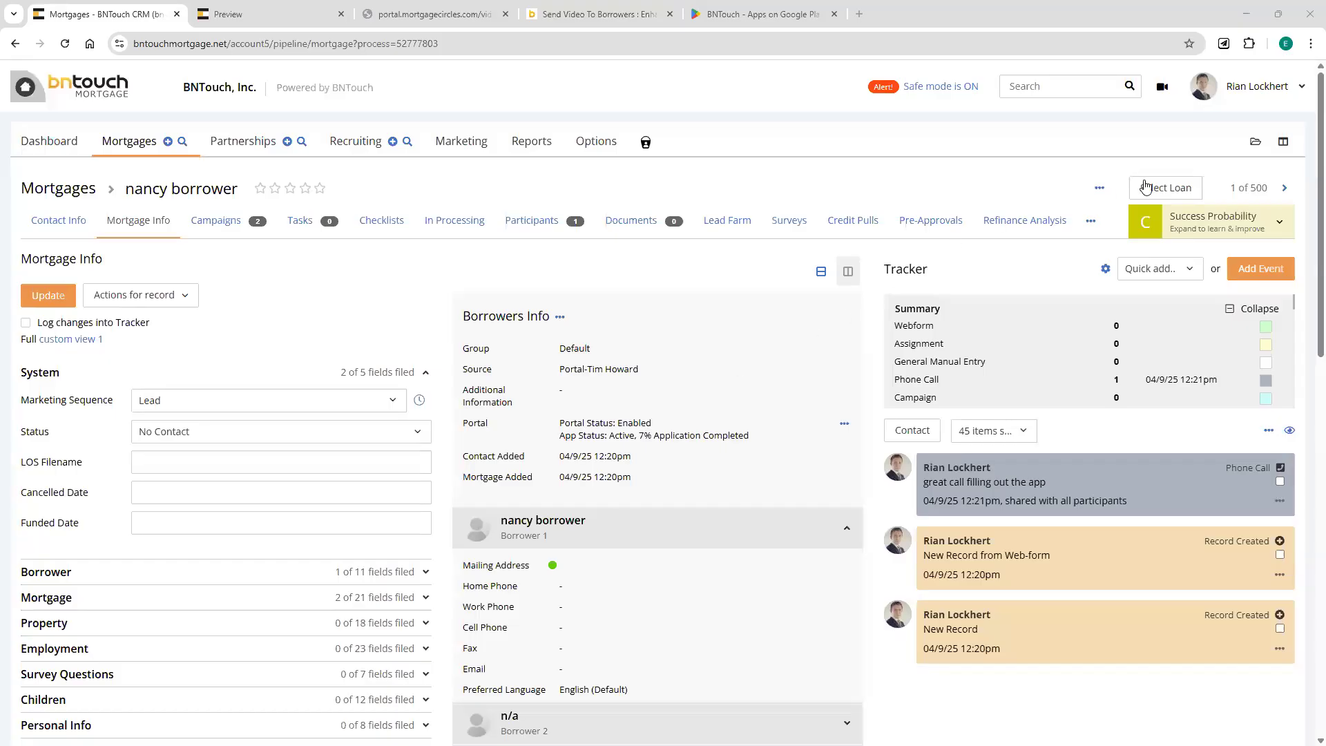
- Show the borrower's list of loans and look through the Contact Info fields for Borrowers 1 and 2
click(1166, 190)
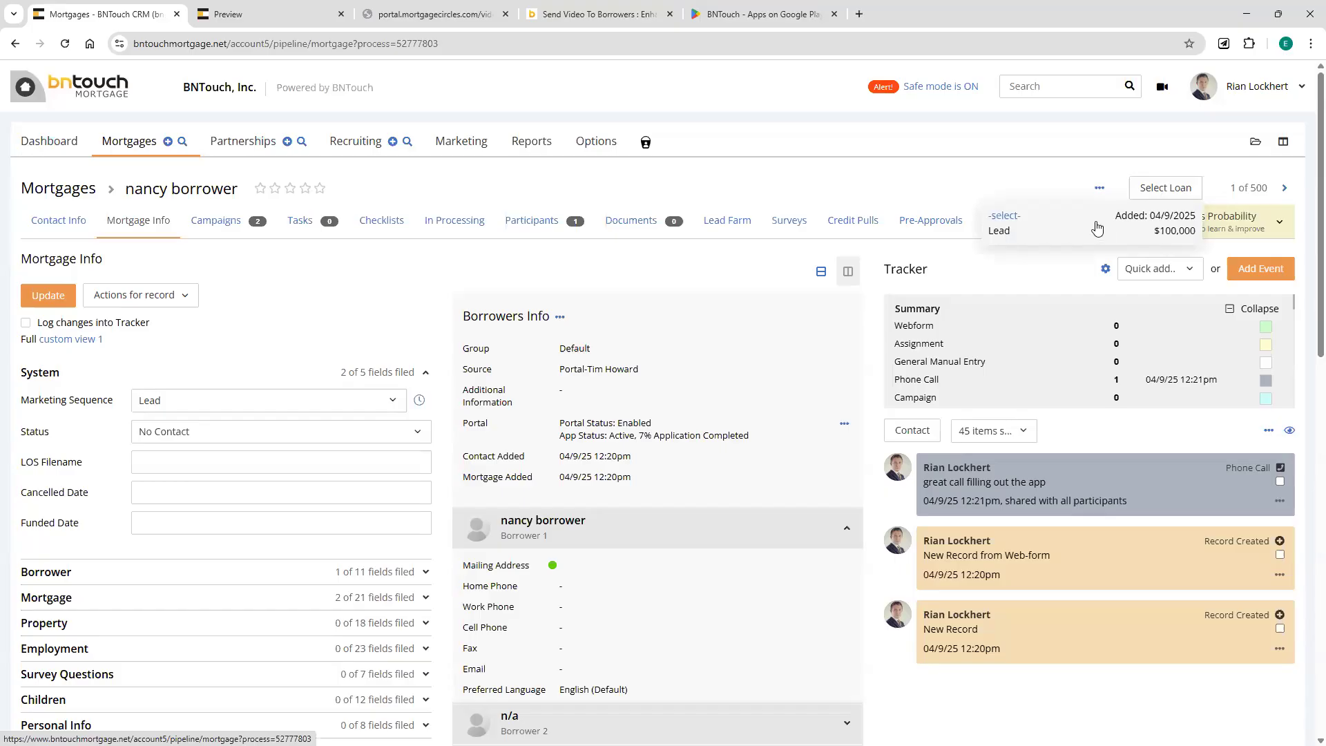
click(52, 222)
scroll(387, 324, down, 8)
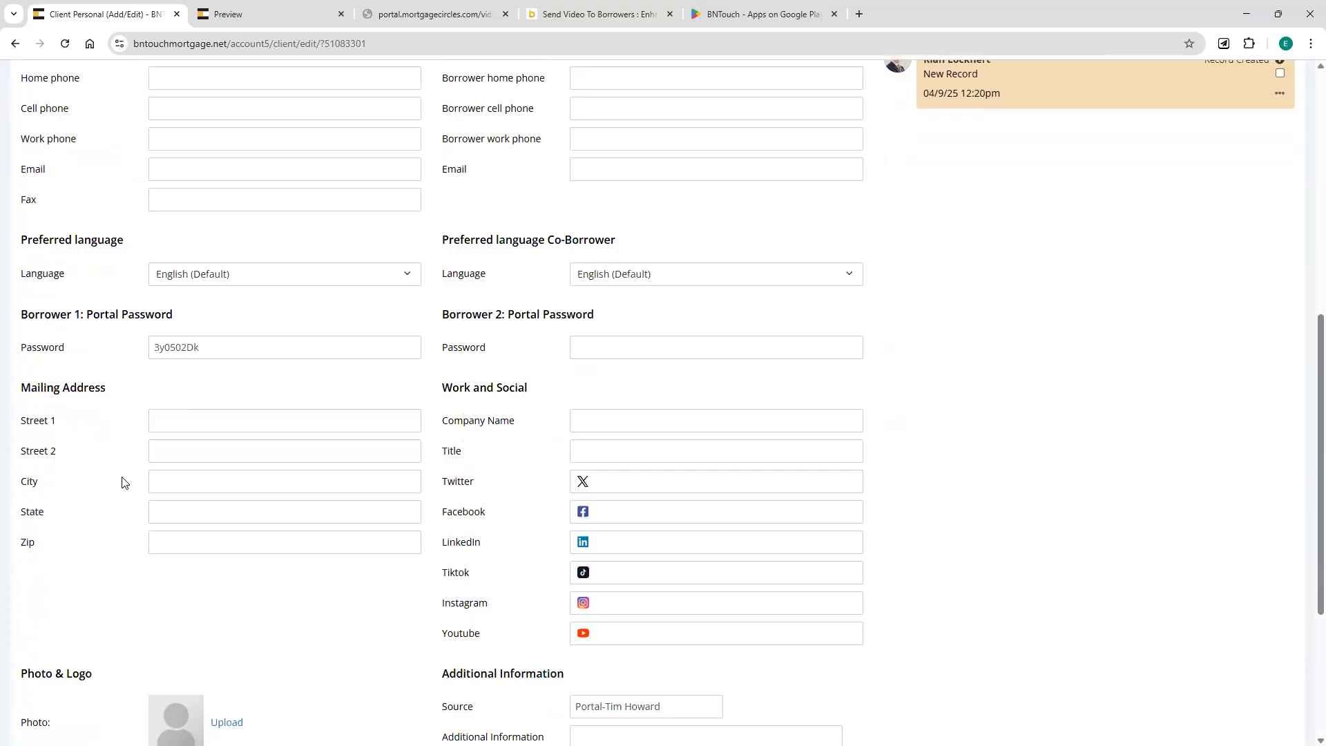
scroll(122, 477, down, 1)
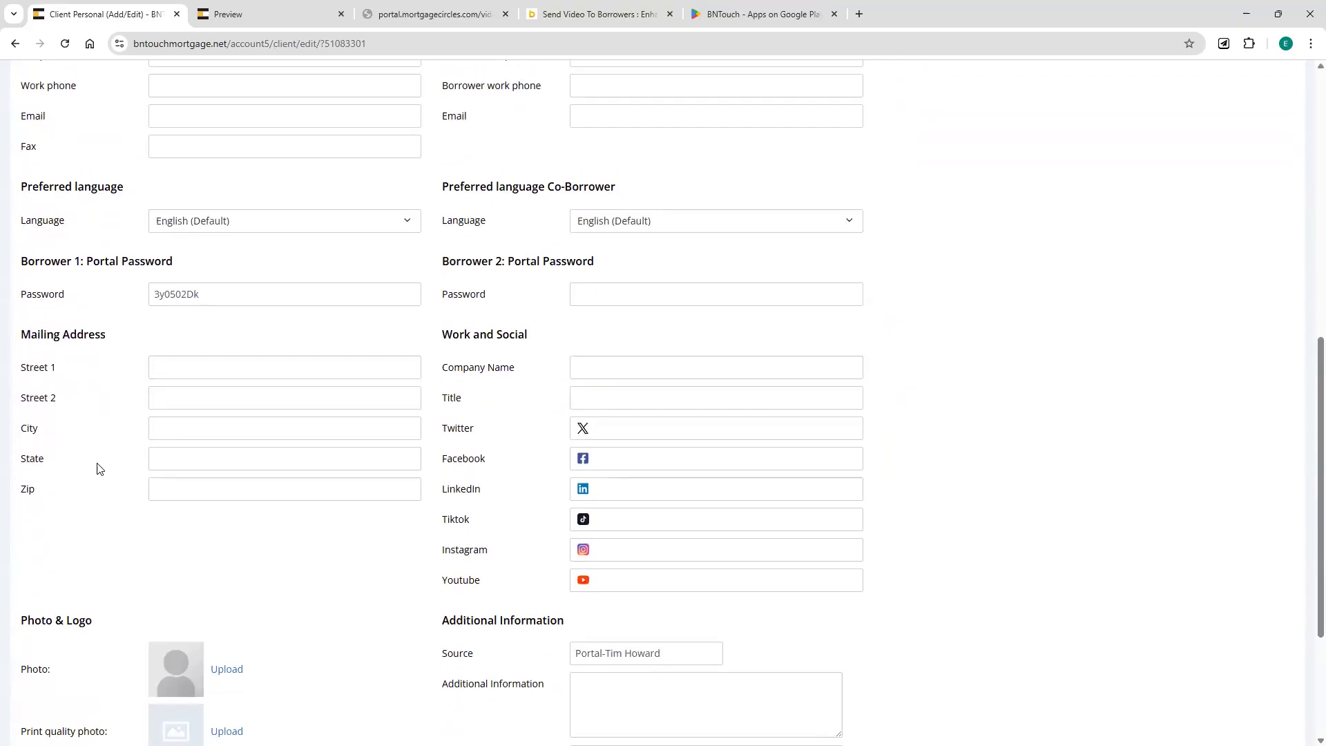
scroll(138, 359, up, 9)
- View the contact fields for Borrowers 3 and 4, and return to the Borrower 1 and 2 address fields
click(173, 221)
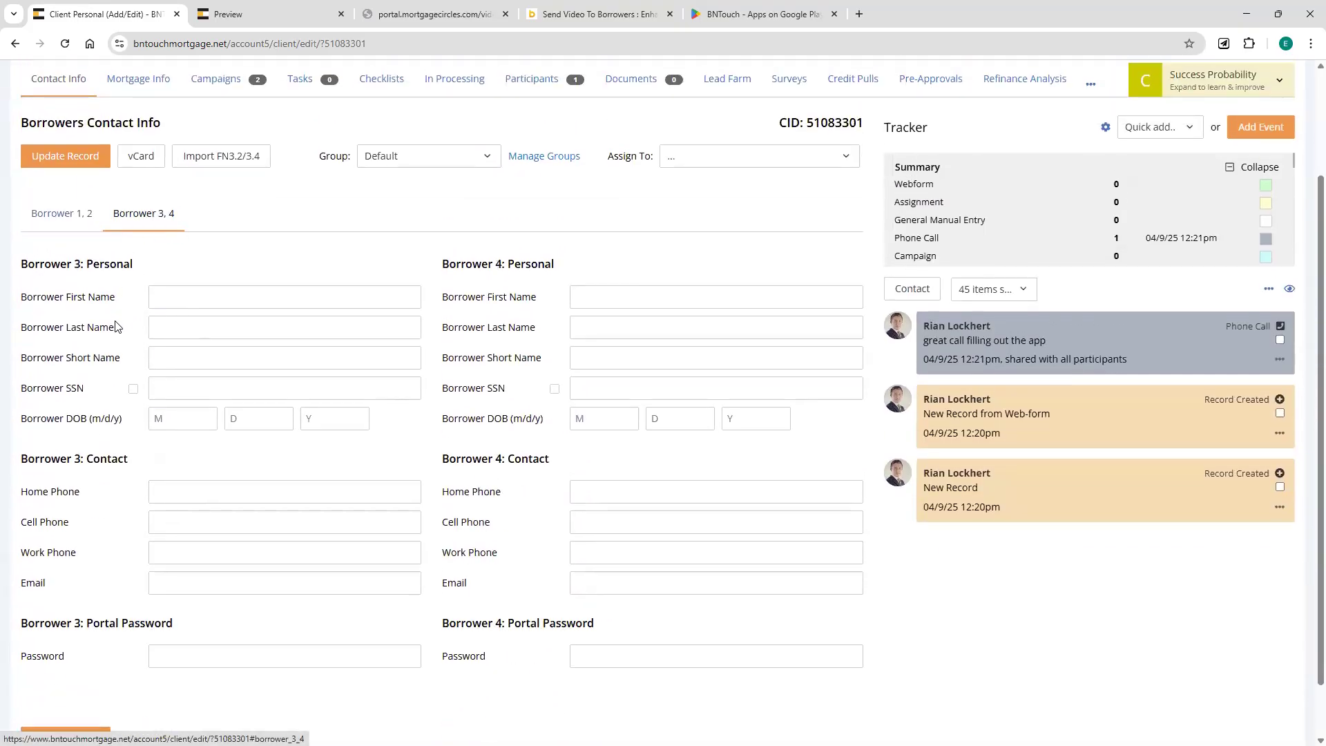
scroll(124, 359, down, 1)
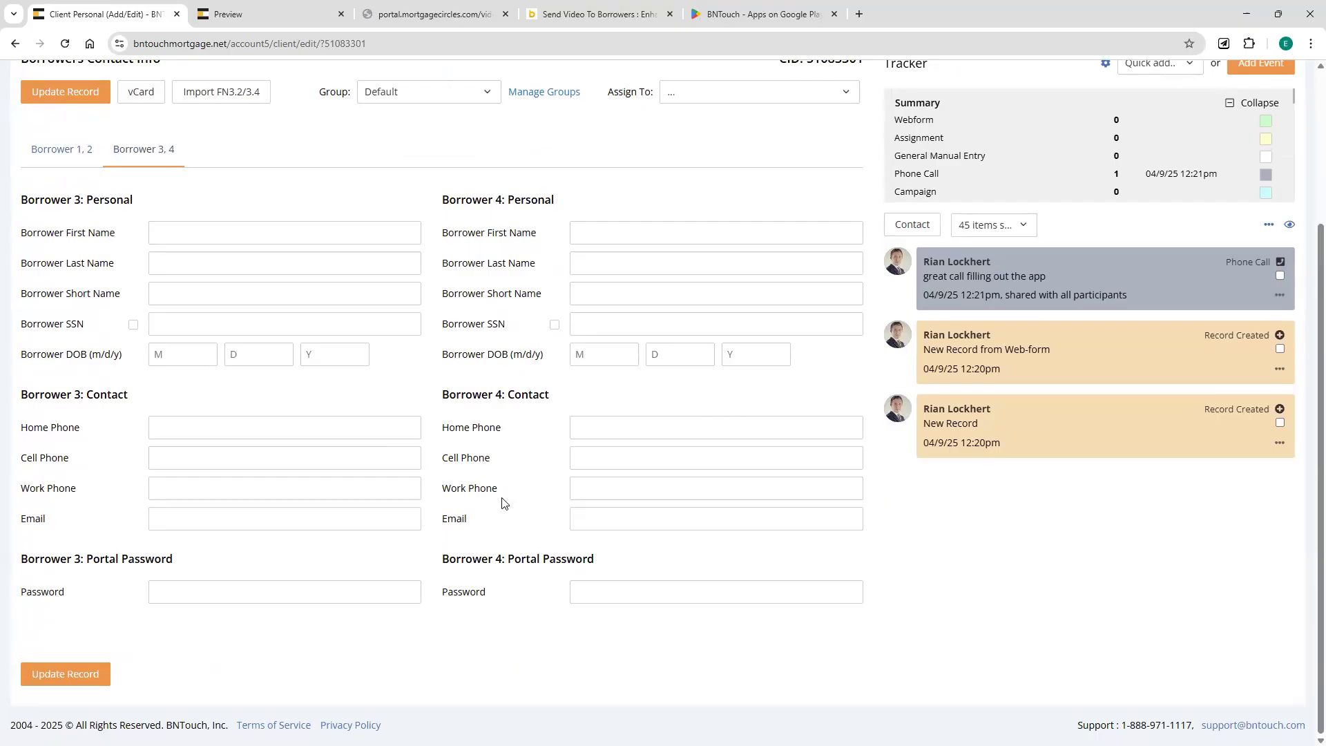
scroll(411, 433, up, 2)
click(62, 288)
scroll(458, 304, down, 6)
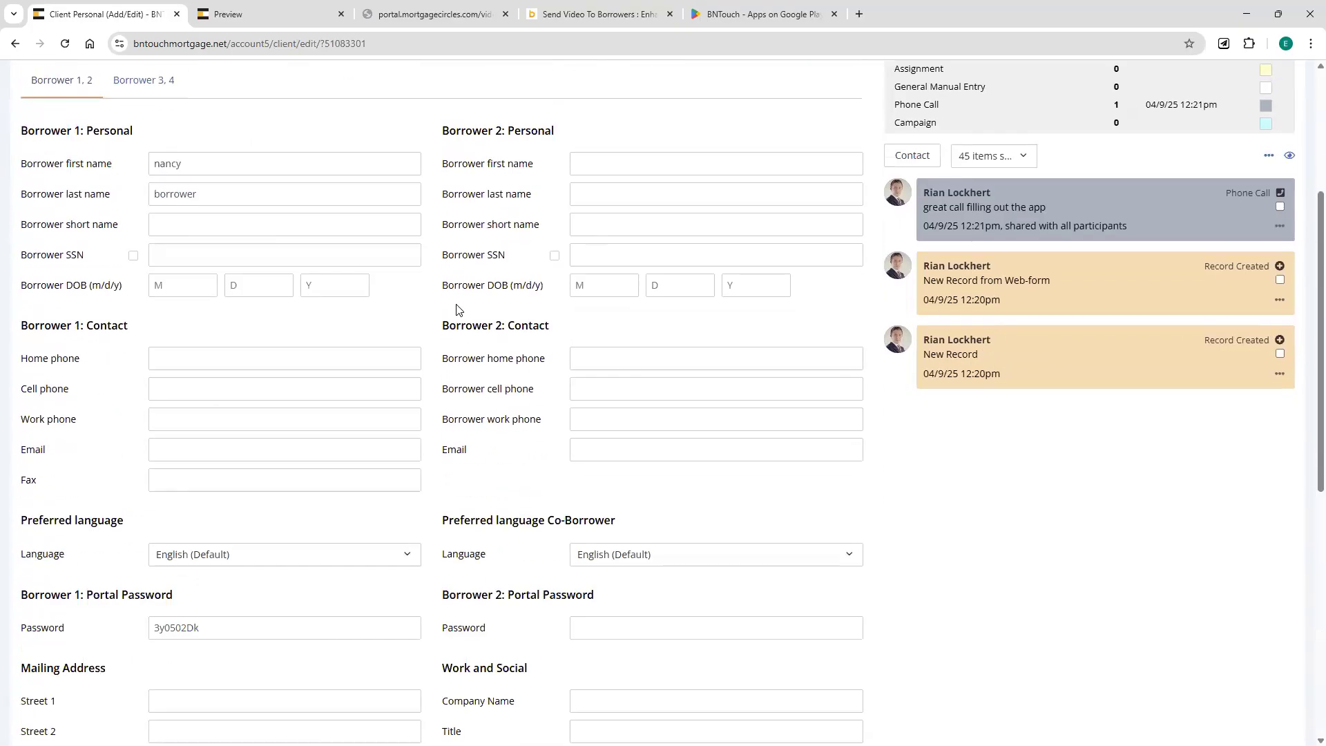
scroll(418, 442, down, 1)
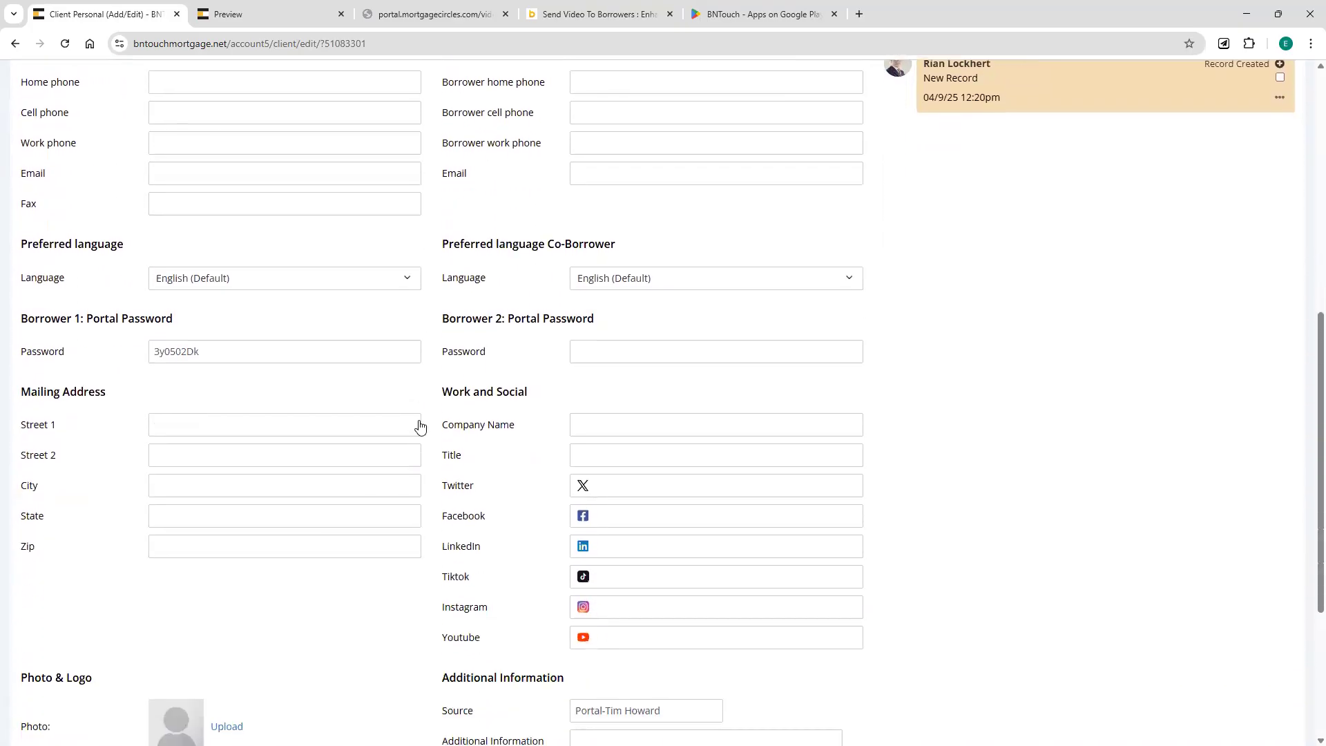
scroll(417, 423, up, 7)
- Open the borrower's Mortgage Info and expand the Property section to view its fields
click(156, 163)
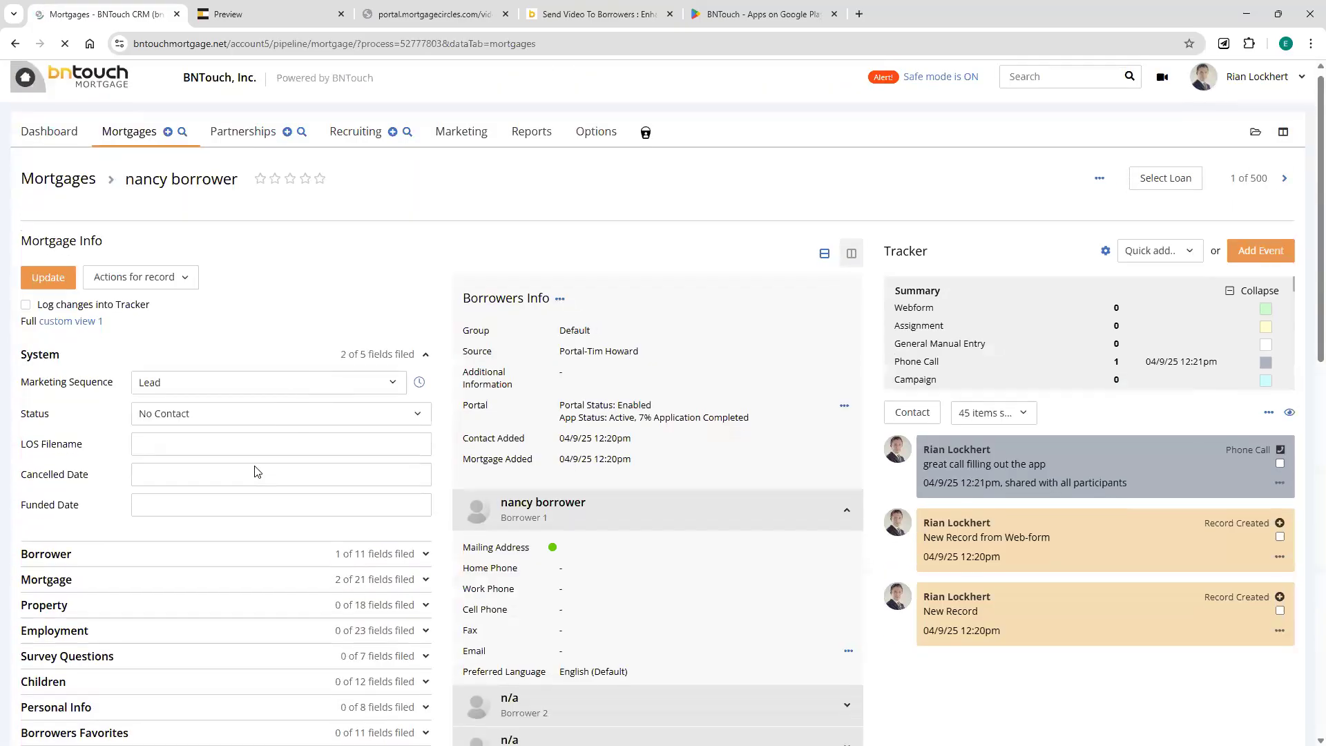
scroll(314, 373, down, 5)
click(112, 276)
scroll(107, 597, down, 3)
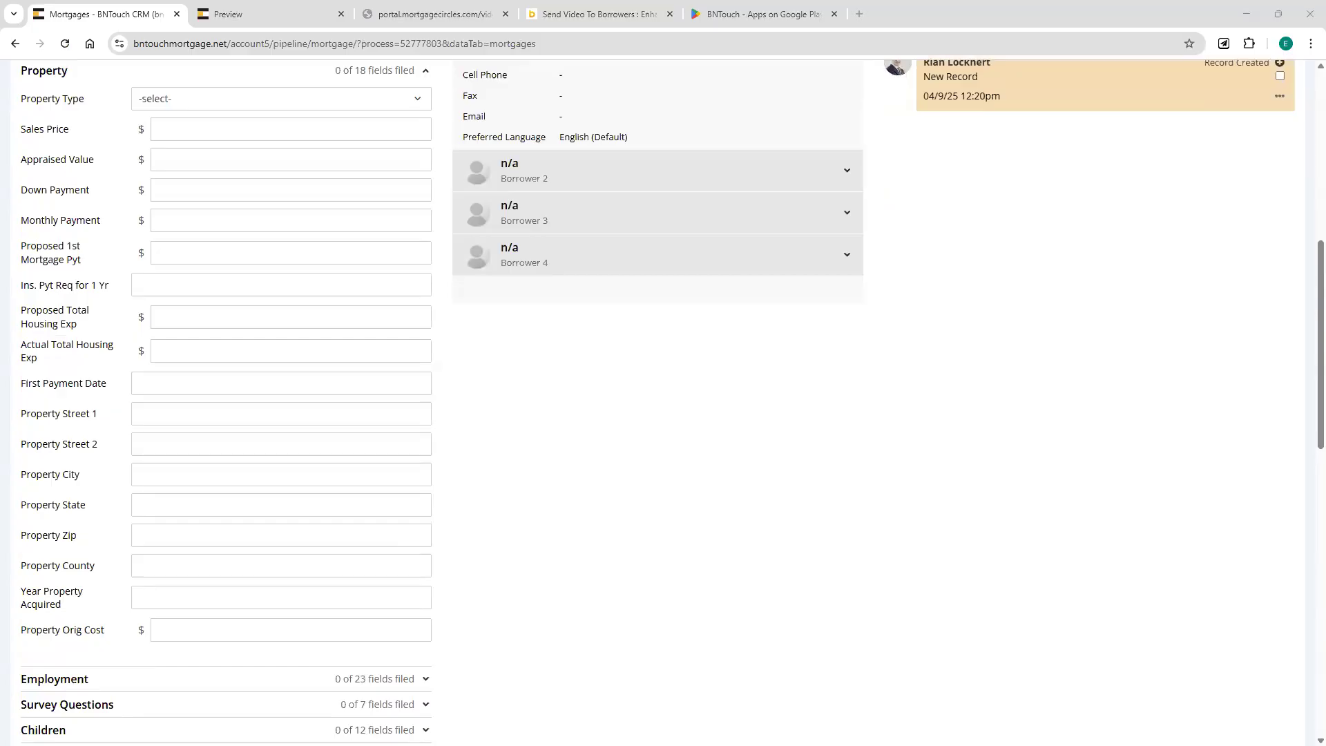
- Collapse the Property section and return to the start of the borrower's Mortgage Info
scroll(681, 571, up, 3)
click(111, 285)
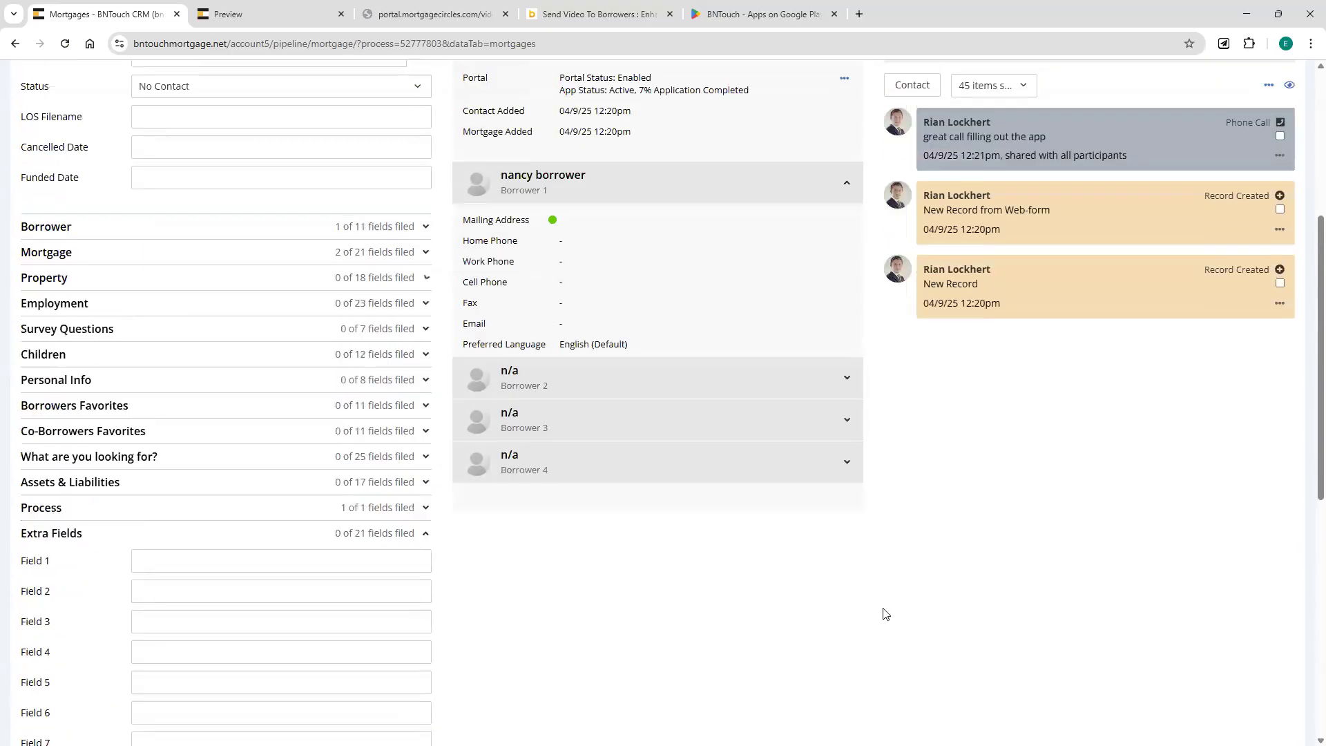
scroll(885, 614, up, 5)
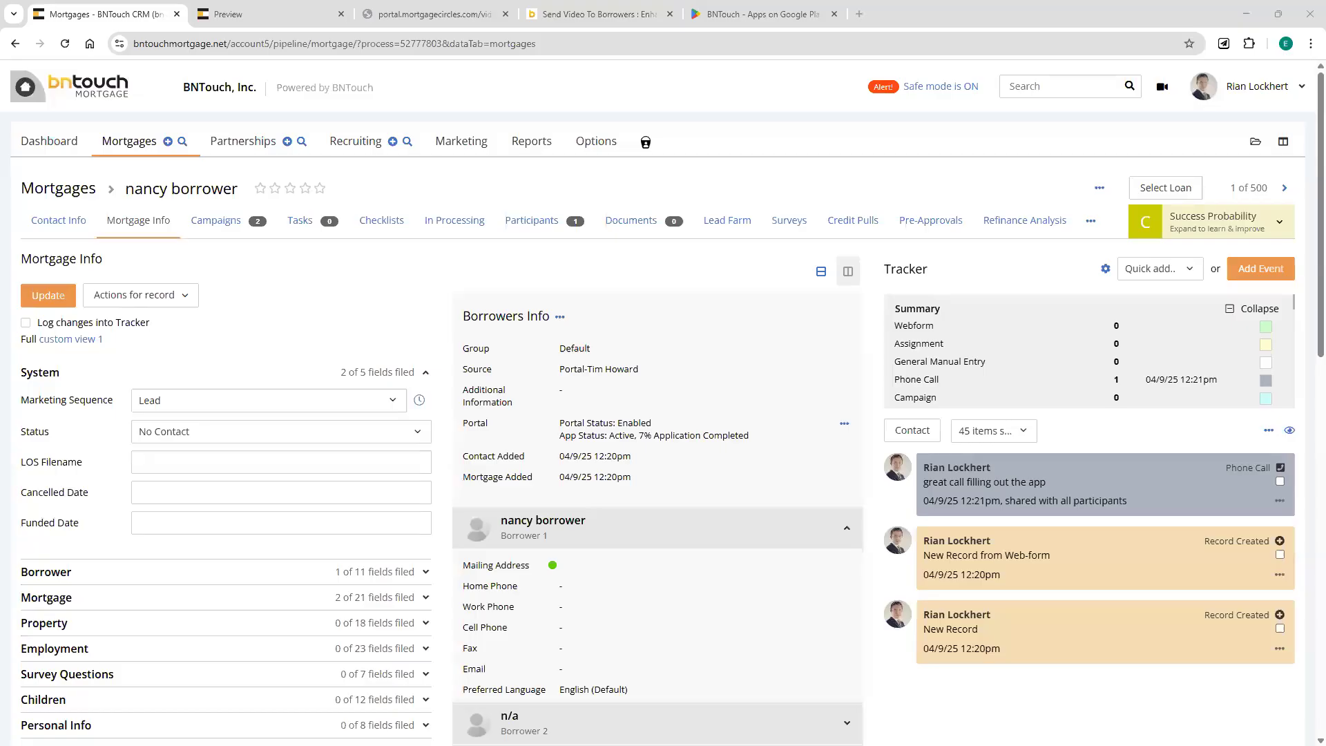
- Open the marketing campaigns list and close the other open browser tabs
click(461, 141)
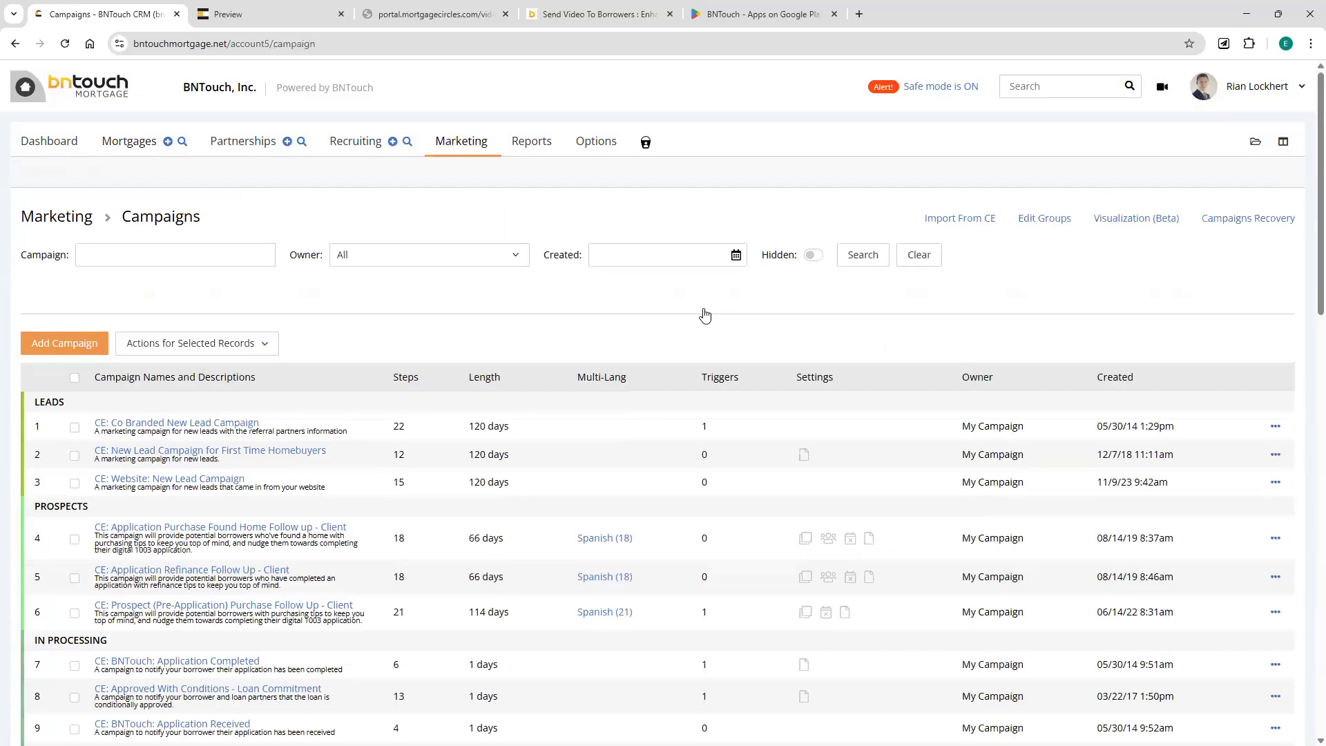
click(341, 14)
click(340, 15)
click(340, 16)
- Look through the campaigns list and open the steps of CE: Refinance Campaign
scroll(512, 350, down, 9)
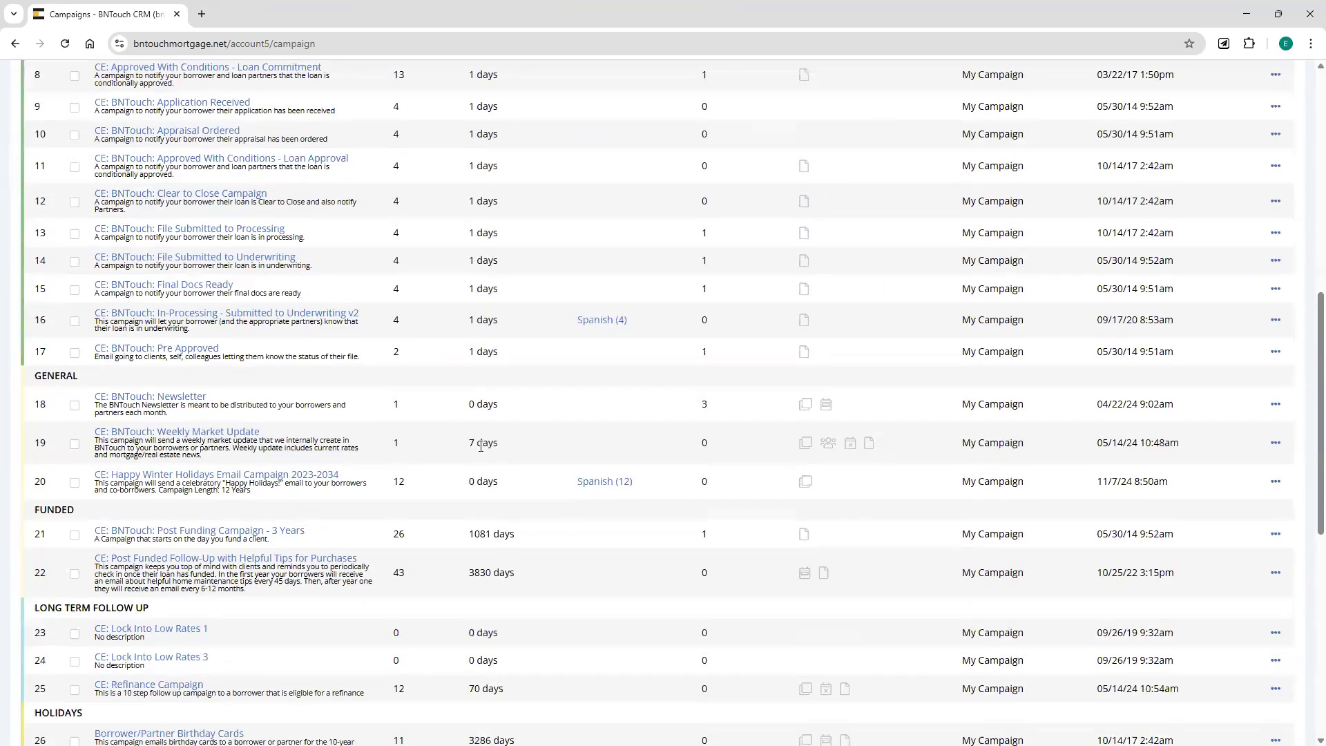
scroll(463, 476, down, 2)
click(158, 550)
scroll(350, 154, down, 1)
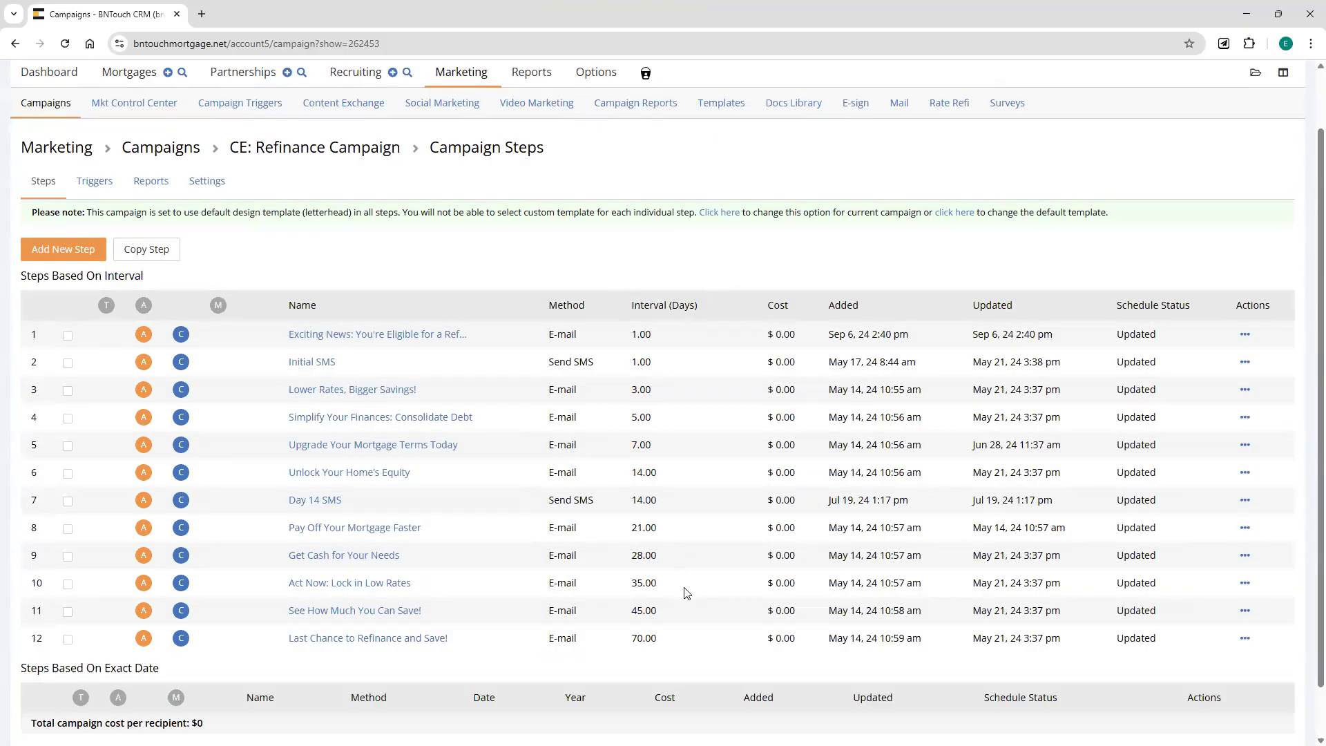
- Start a new E-mail step in the Refinance Campaign and view its detail fields
click(67, 250)
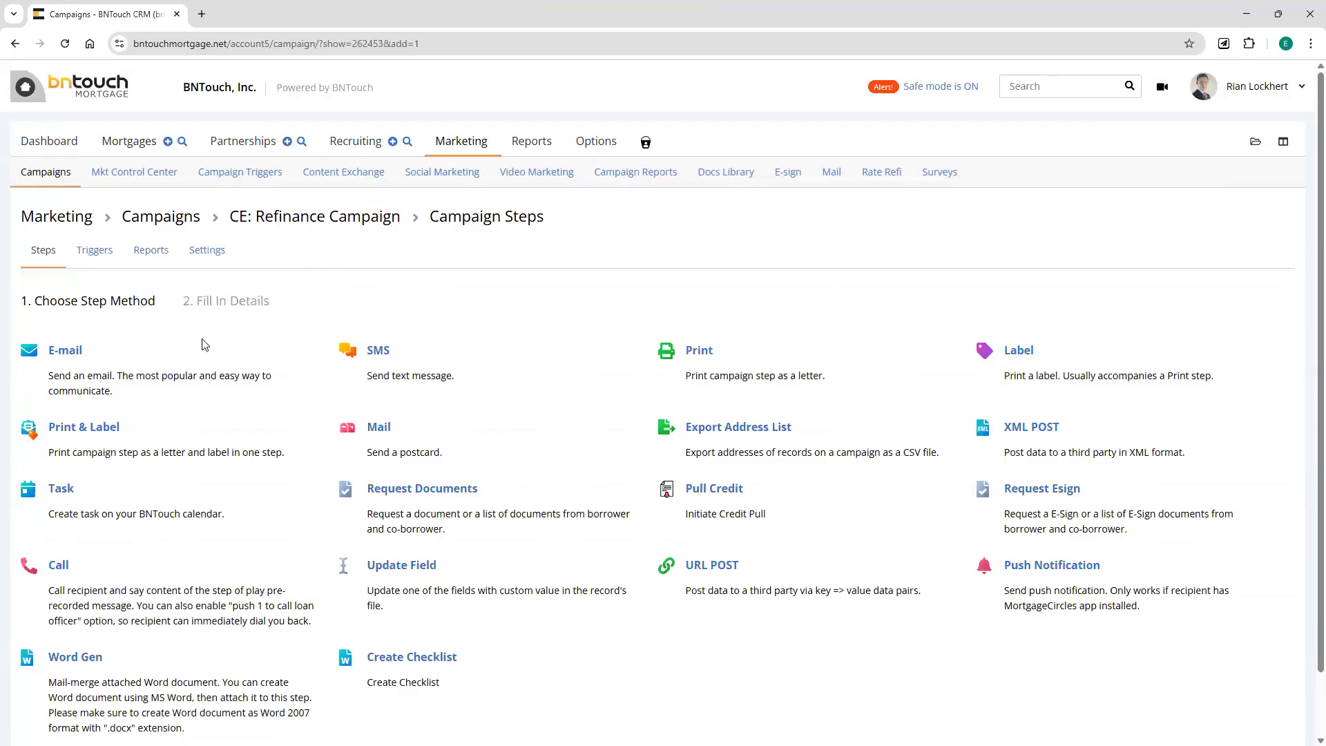
click(61, 352)
scroll(700, 379, down, 2)
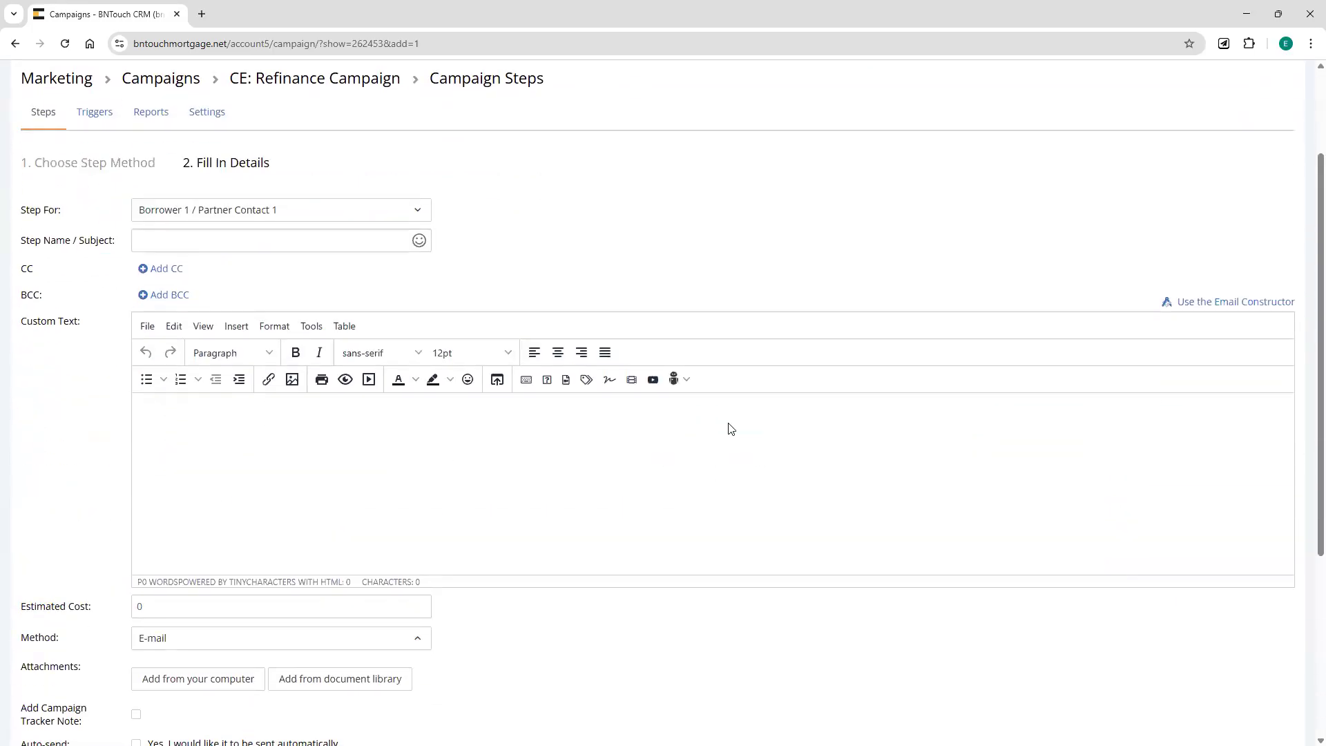
- Have Maia generate text from the prompt "write an initial email to a borrower that is eligible for a refinance"
click(682, 387)
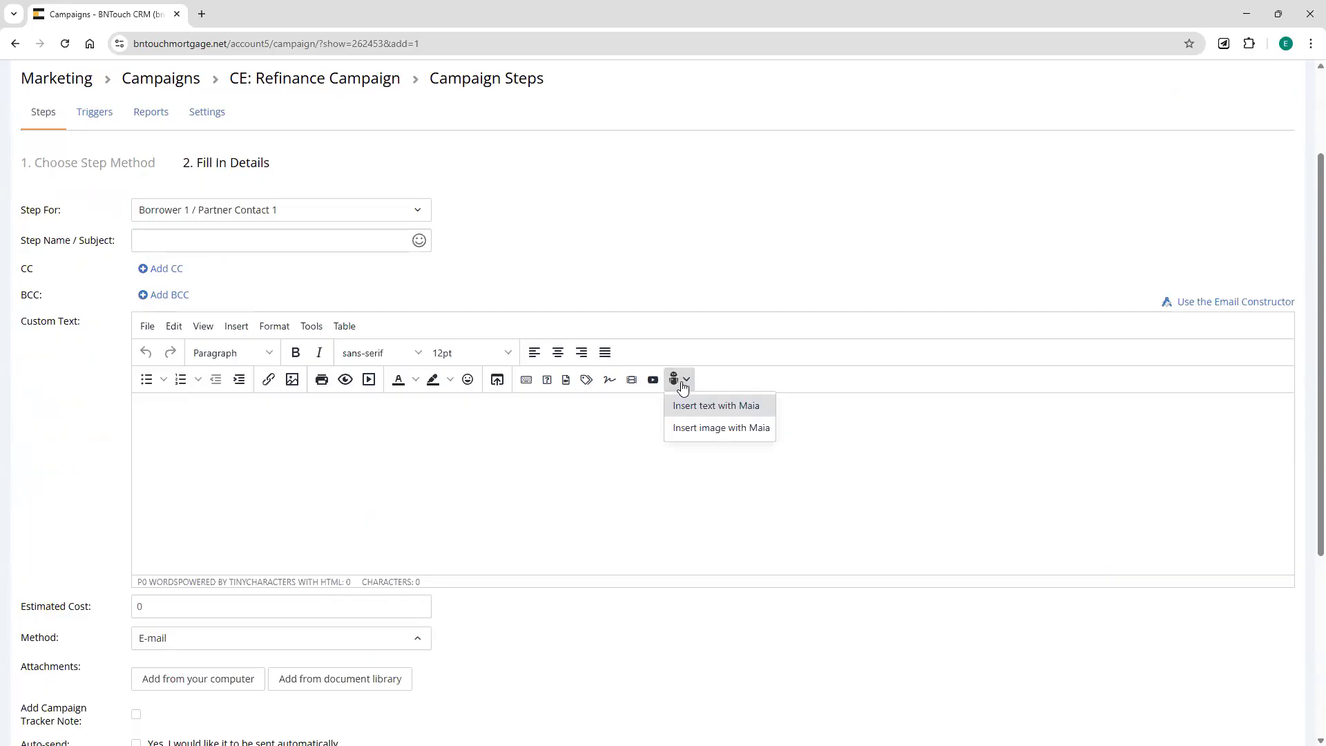
click(685, 405)
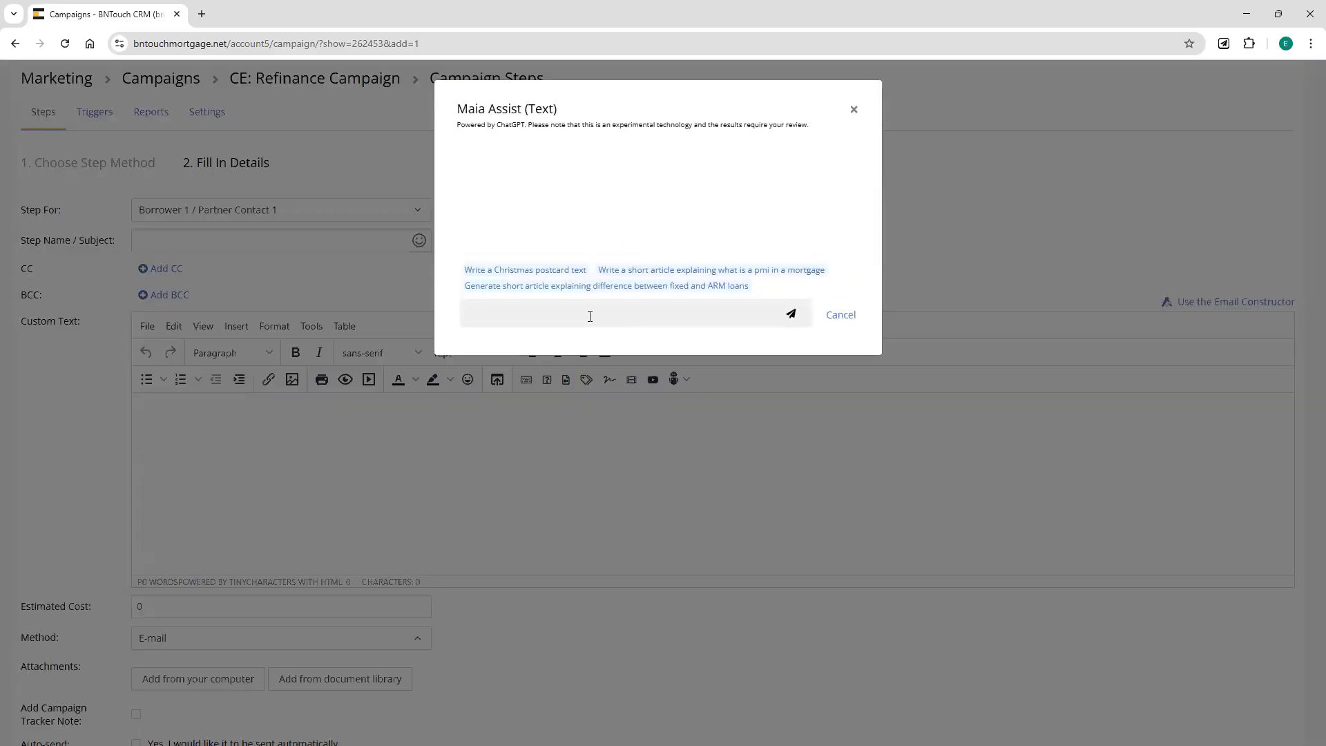
text(write an initial email to a borrower)
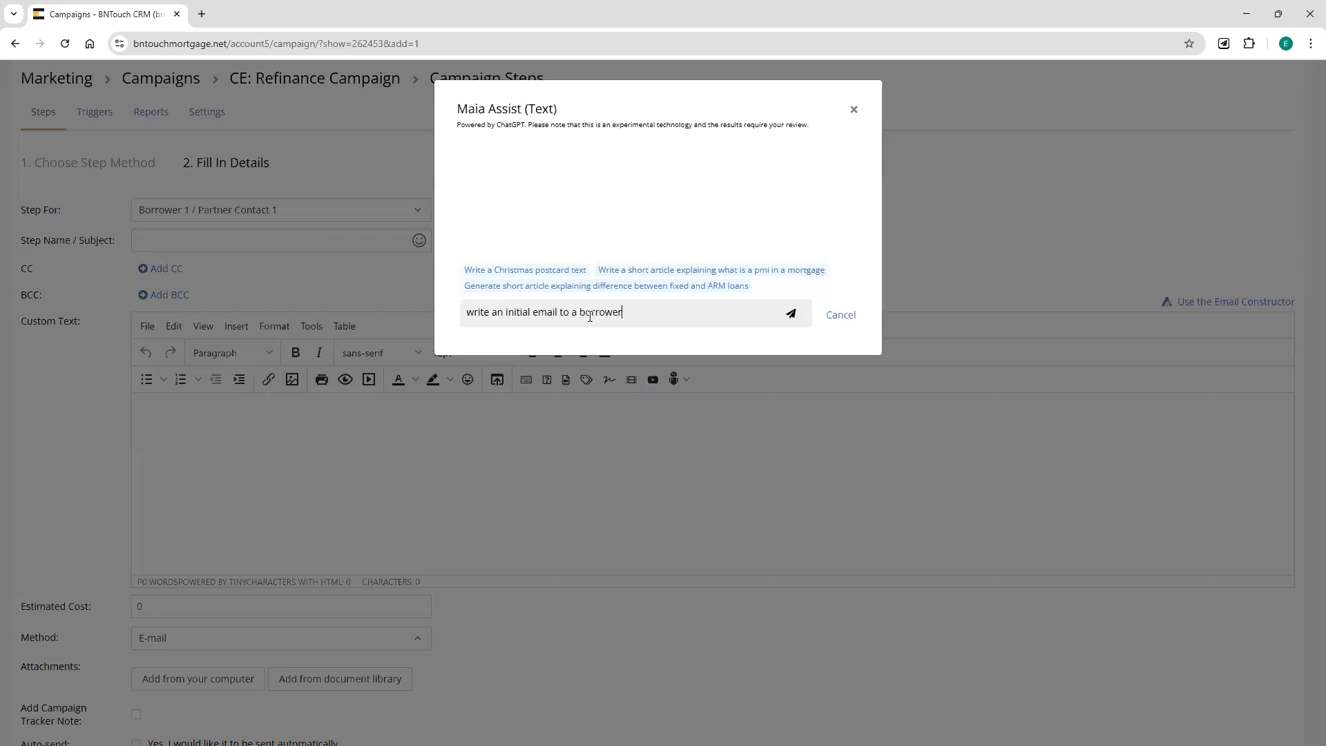
text( that is elgii)
key(BackSpace)
key(BackSpace)
key(BackSpace)
text(igible for a refinance)
click(790, 312)
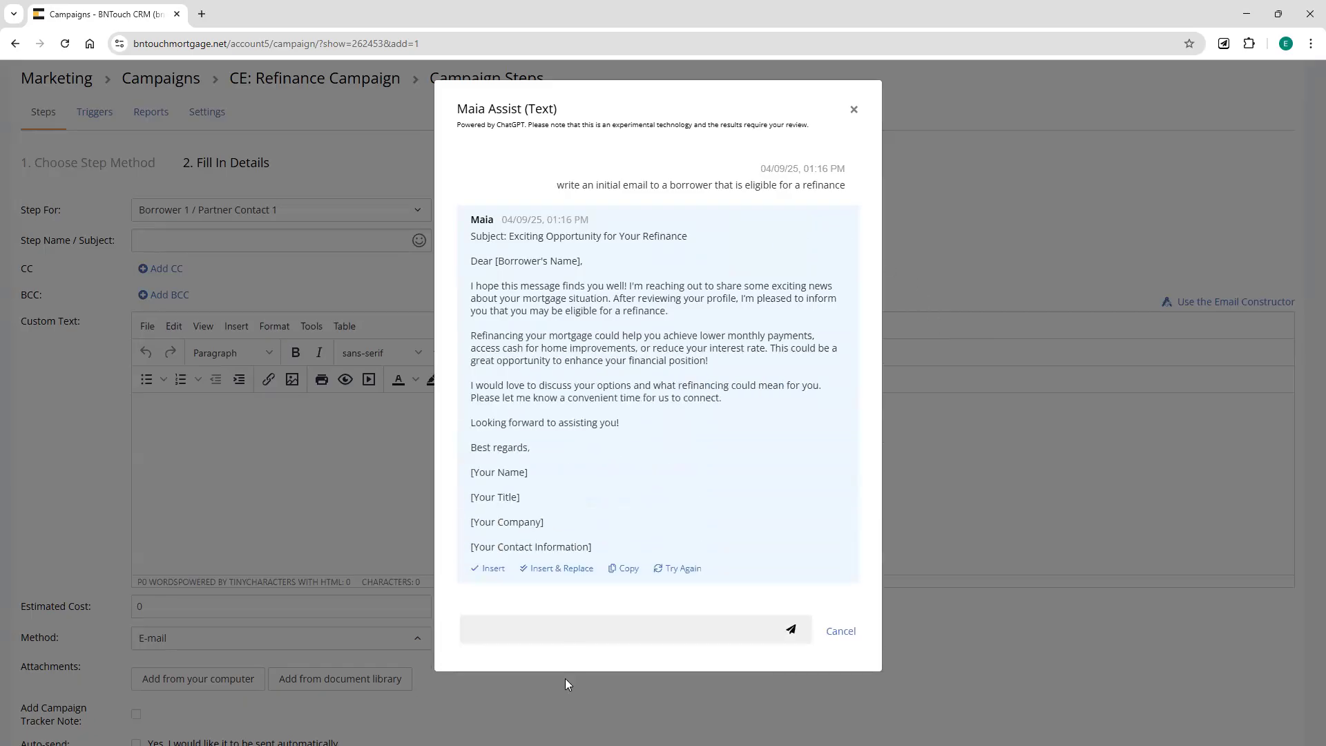
- Ask Maia to "make it more casual" and insert the revised text into the email body
text(make it more casual)
click(791, 628)
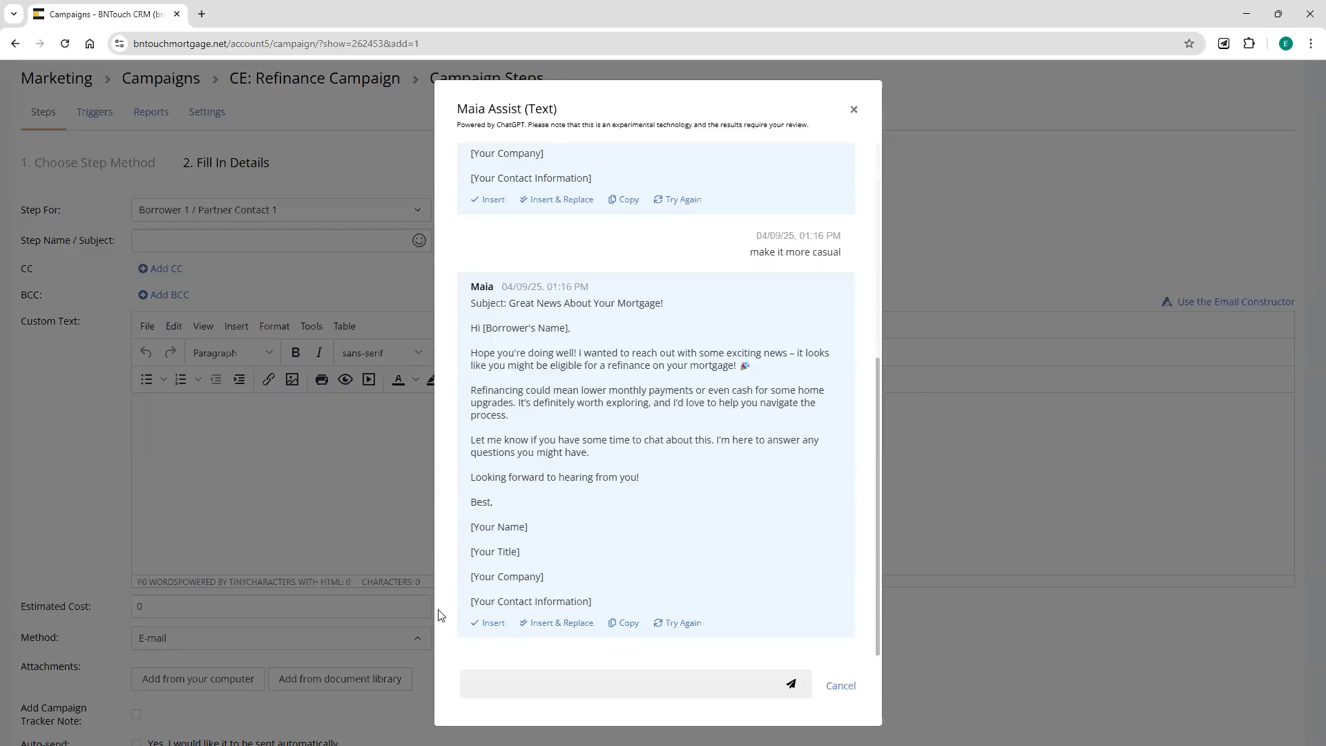
click(493, 622)
- Delete the email's sign-off and signature placeholders, and move "Great News About Your Mortgage!" from the body into the step's subject
drag(280, 567, 138, 468)
key(BackSpace)
drag(351, 410, 184, 410)
key(ctrl+c)
click(196, 240)
key(ctrl+v)
drag(353, 410, 138, 411)
key(BackSpace)
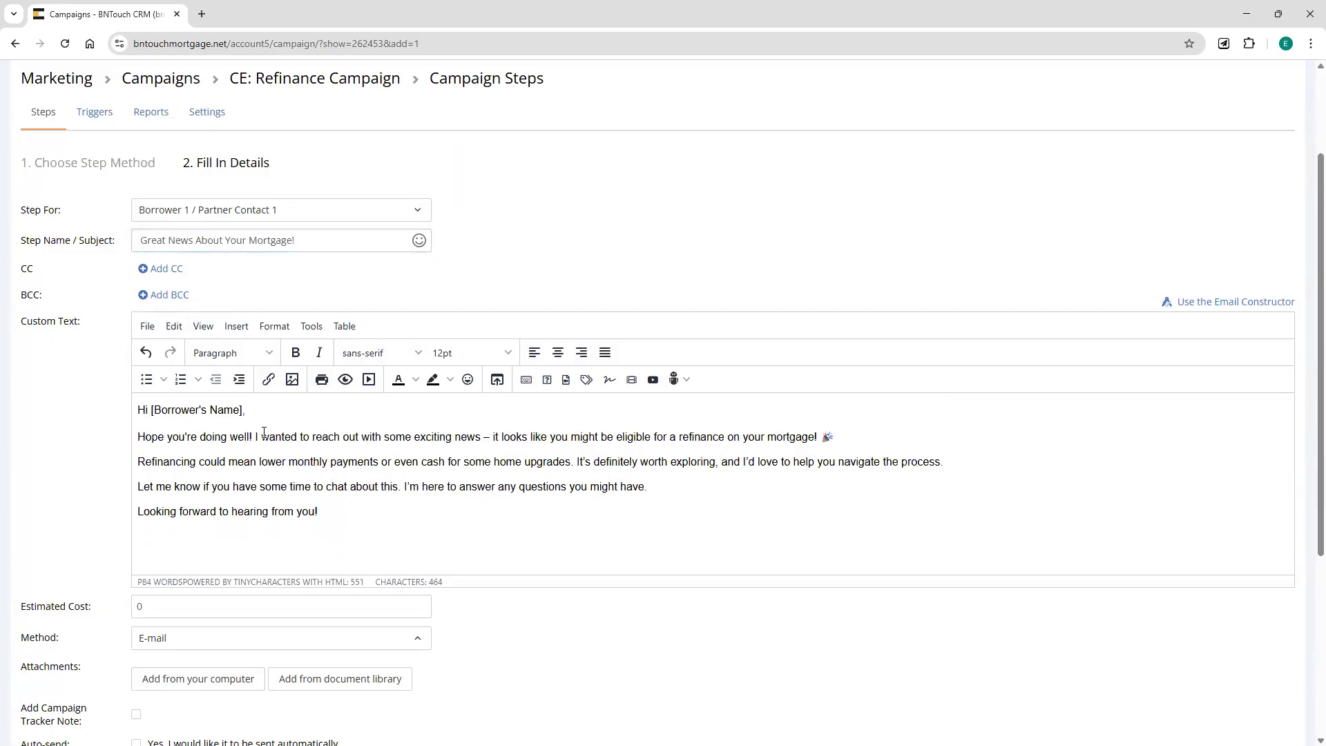
- Replace the [Borrower's Name] placeholder in the greeting with the Borrower First Name metatag
drag(243, 410, 154, 412)
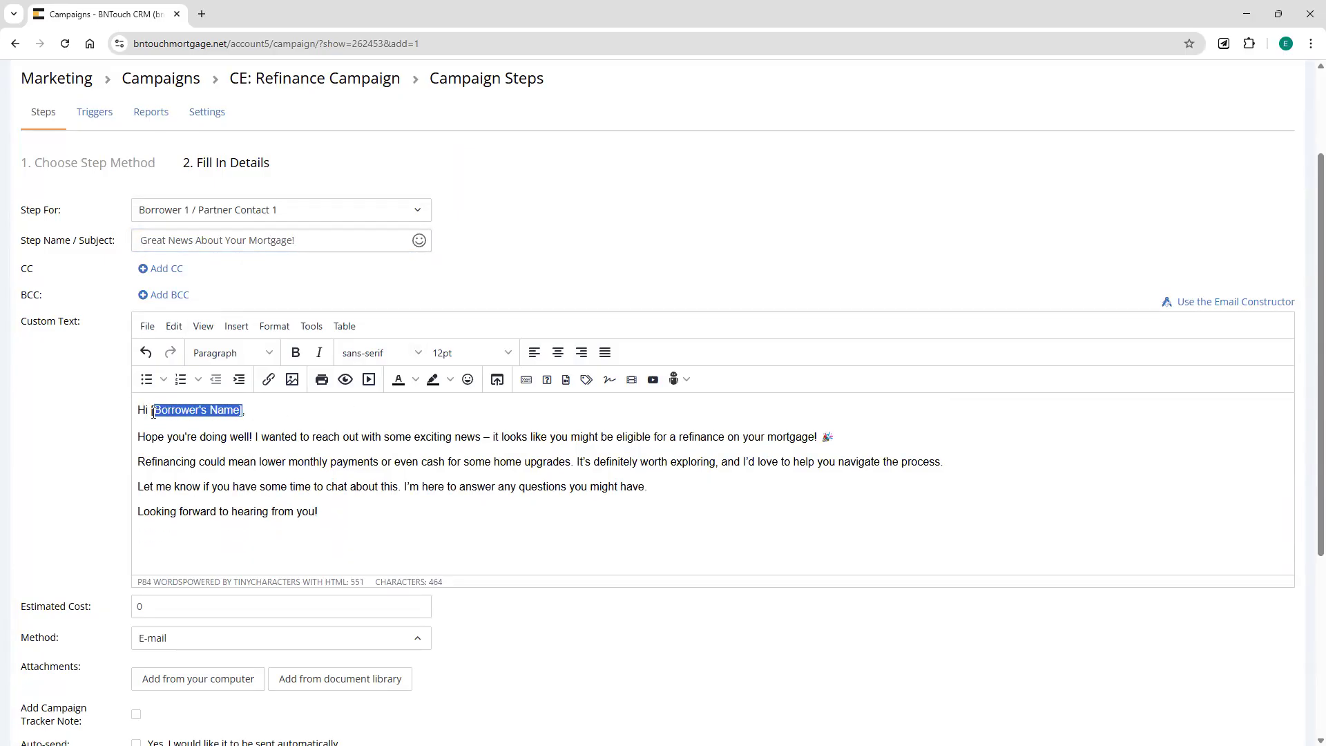
click(588, 382)
click(677, 151)
scroll(711, 309, down, 3)
scroll(697, 349, down, 5)
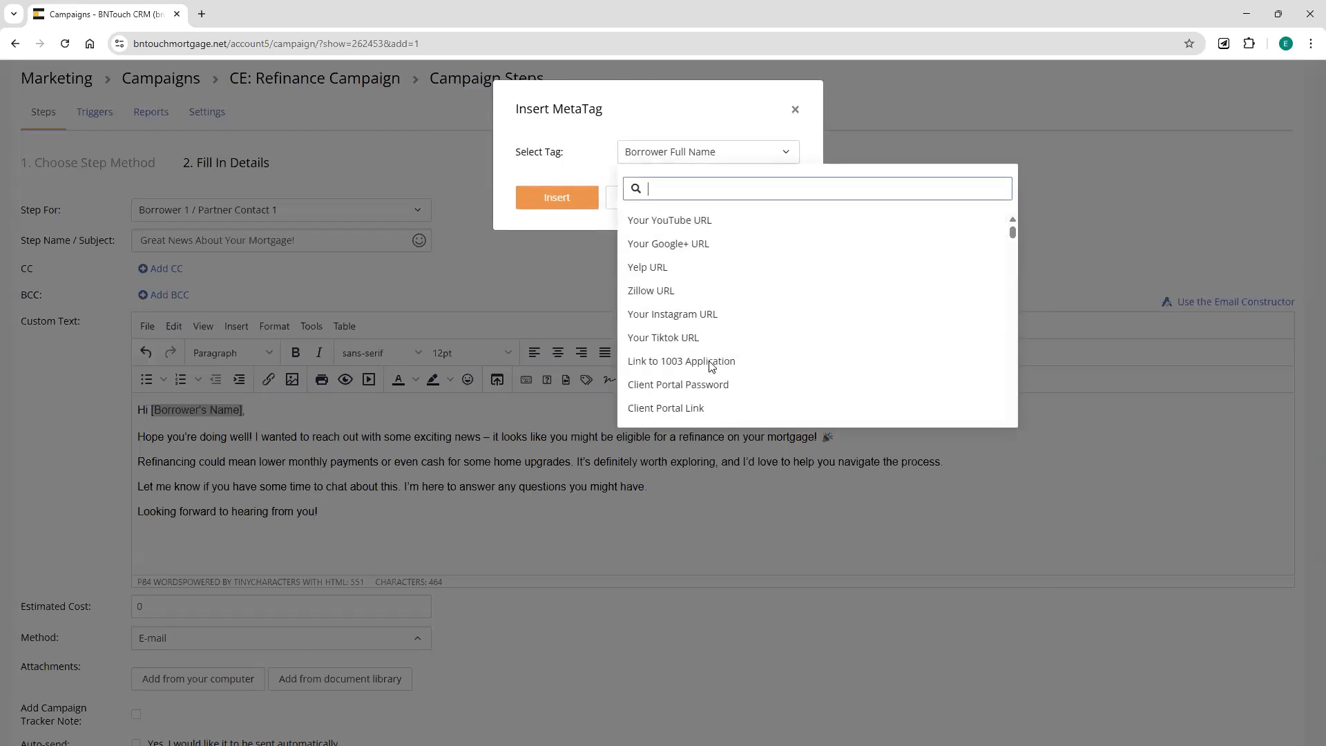
scroll(711, 366, down, 1)
click(687, 353)
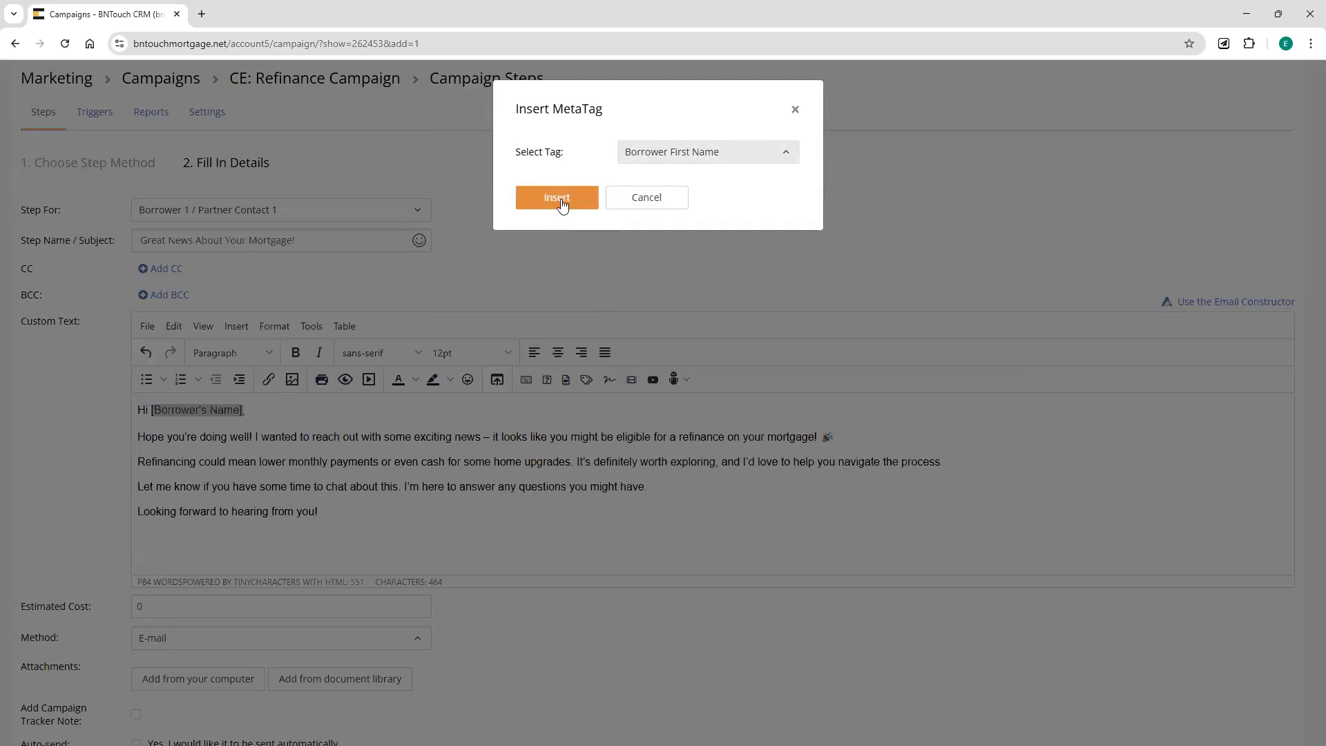
click(558, 201)
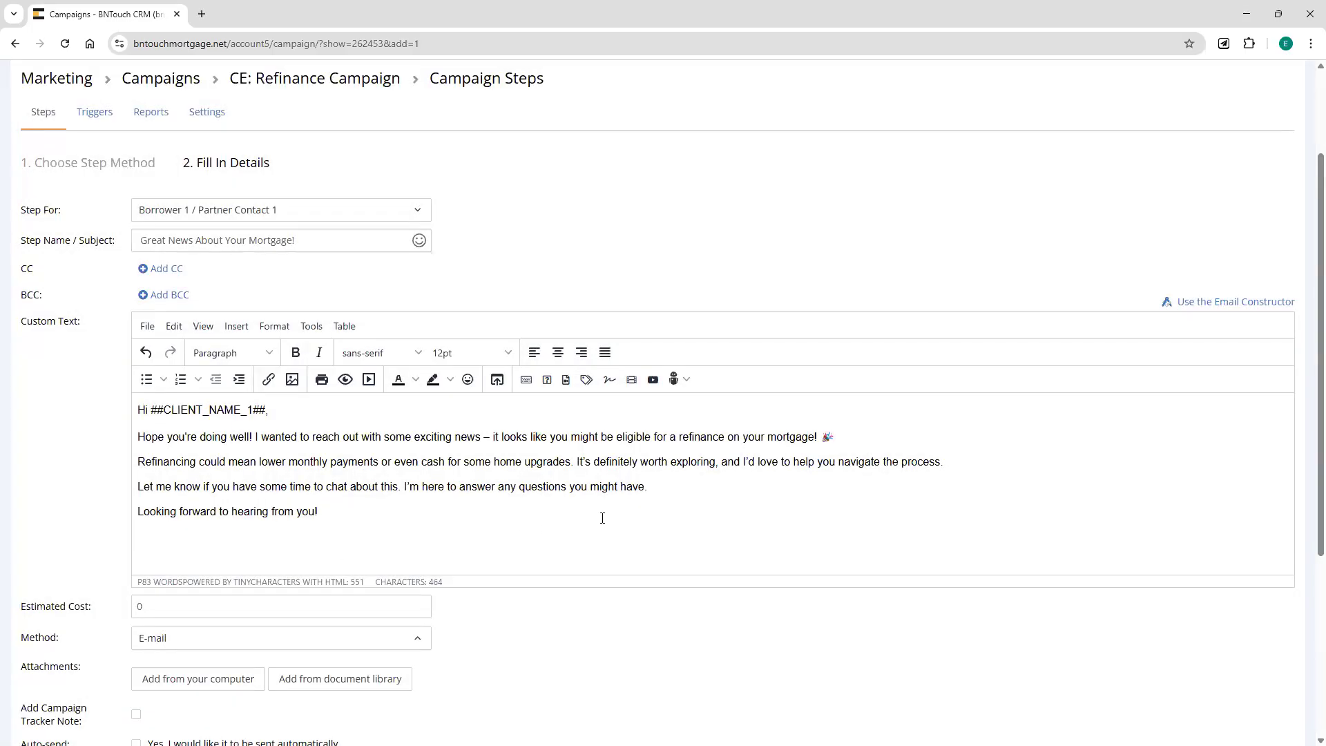
- Set the email to be sent automatically at a 1-day interval, and add the step to the campaign
scroll(388, 429, down, 4)
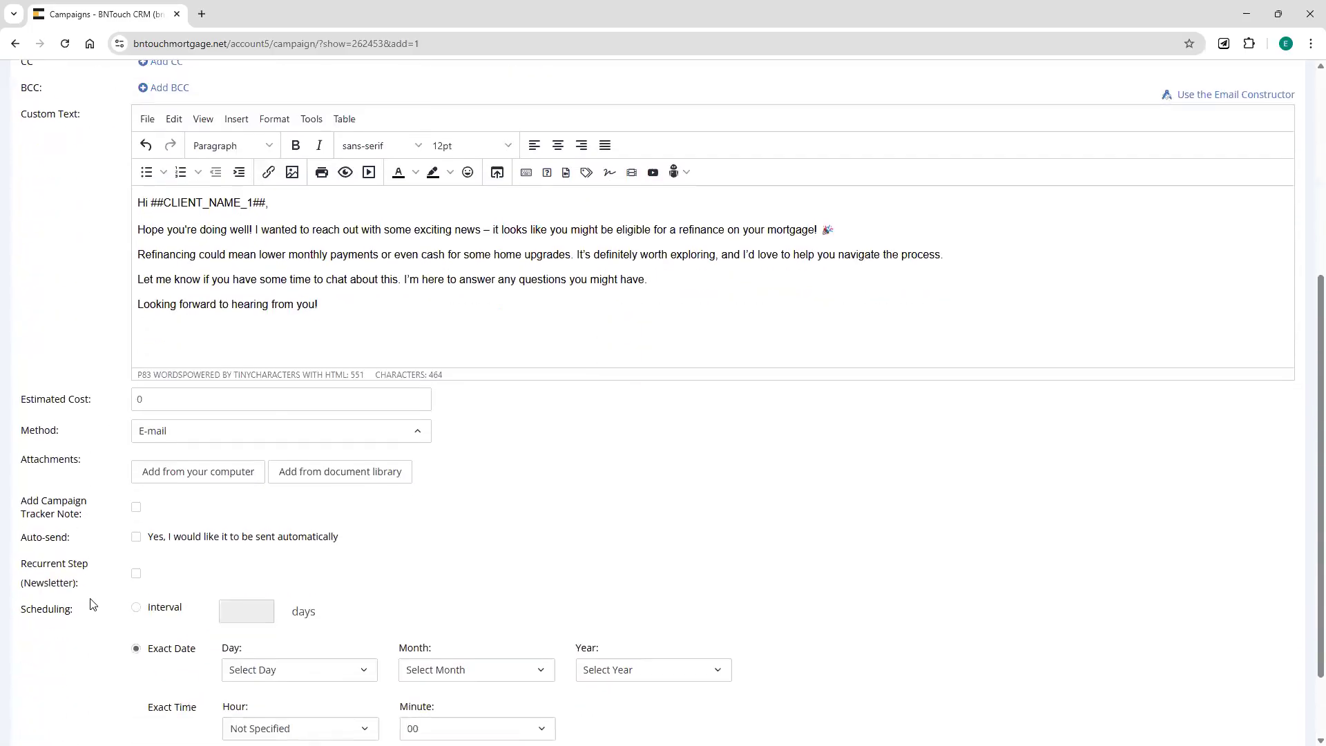
click(136, 467)
click(164, 542)
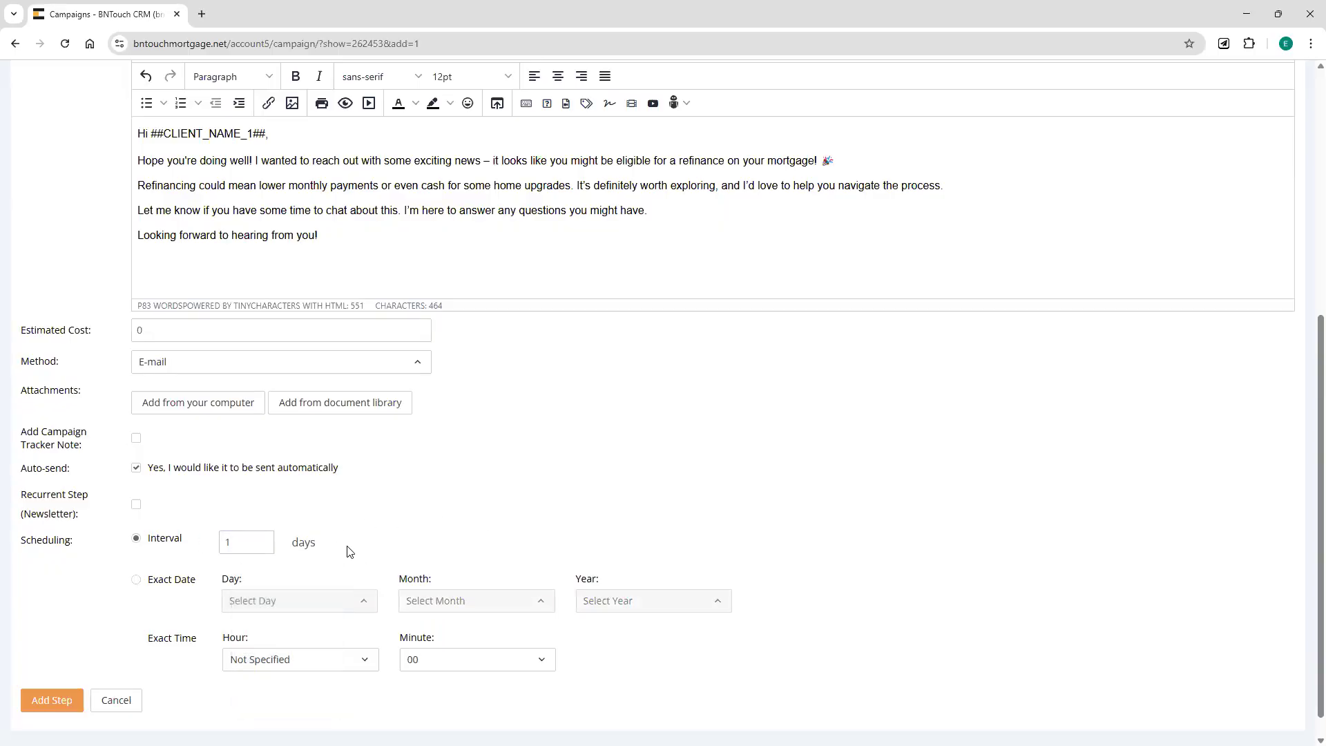
scroll(794, 609, up, 3)
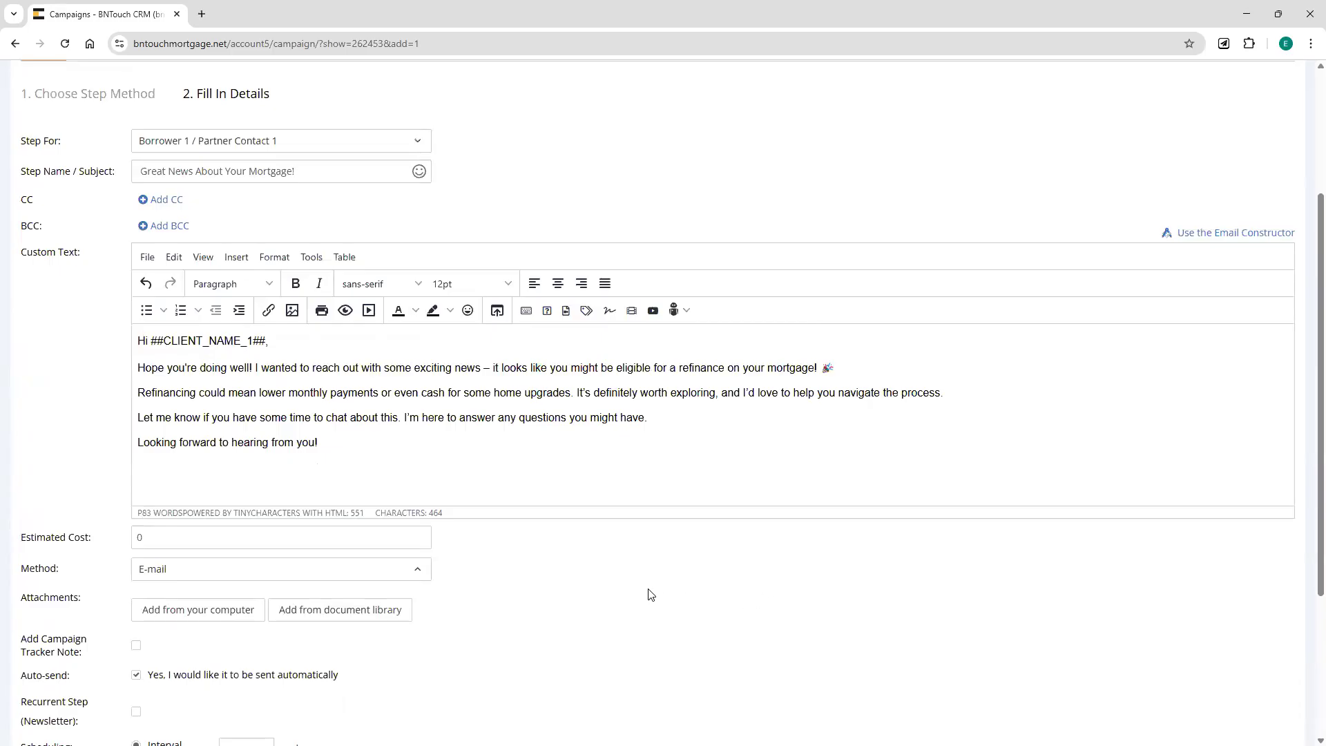
scroll(648, 592, down, 3)
click(58, 673)
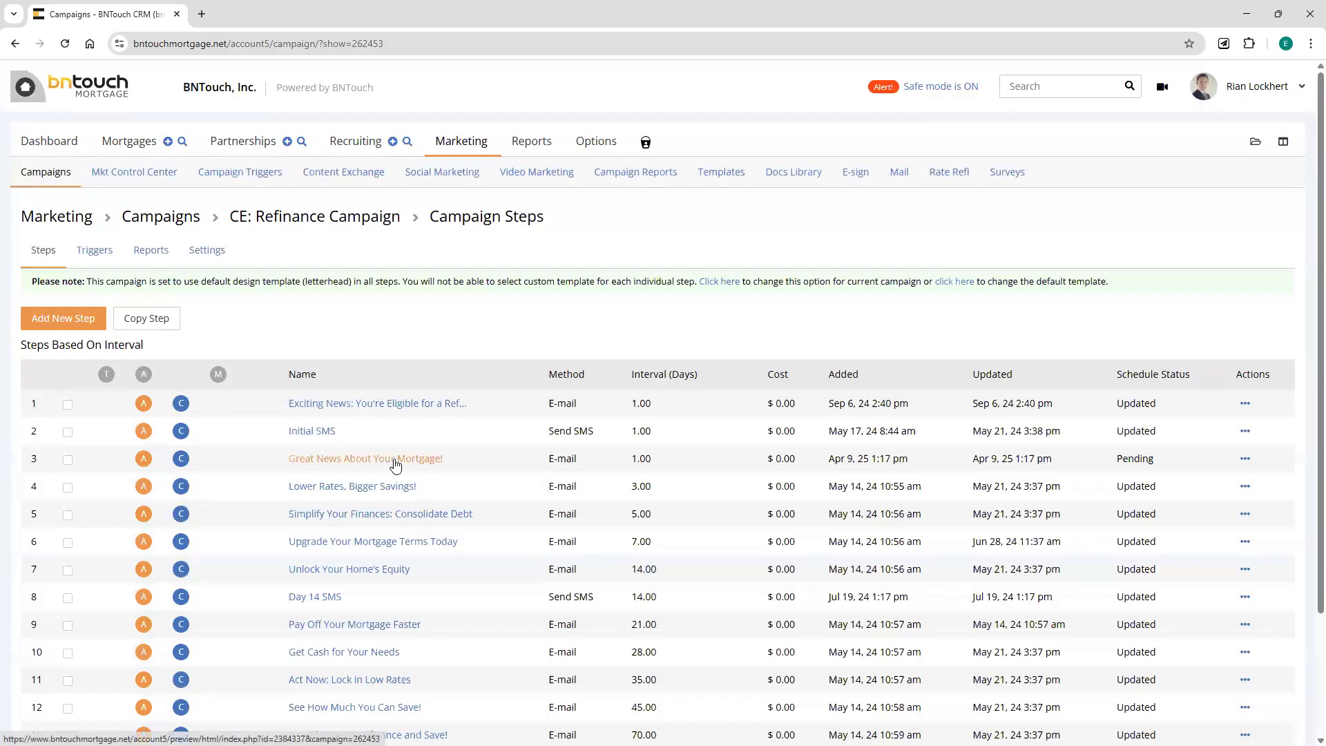
- Preview the "Great News About Your Mortgage!" email and close the preview
click(395, 459)
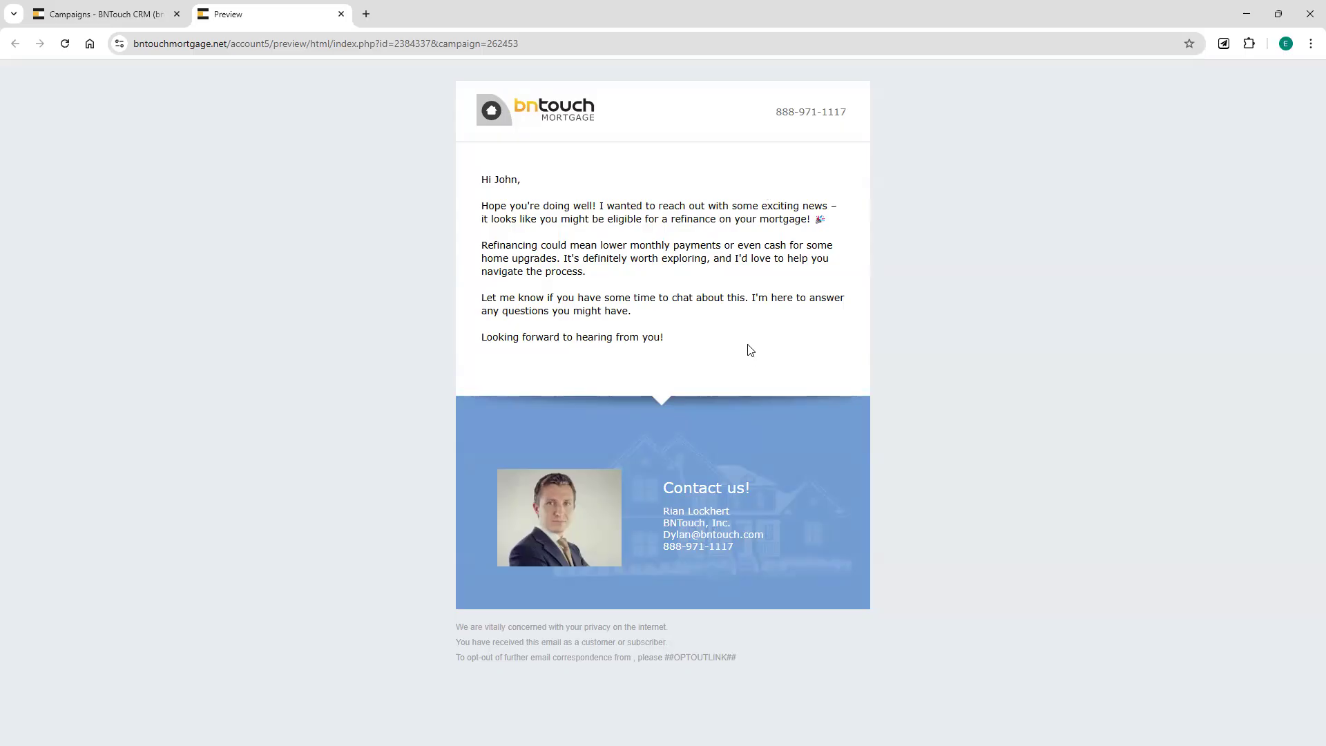
click(341, 14)
- Start another E-mail step in the Refinance Campaign and open Maia's text assistant for its body
click(103, 322)
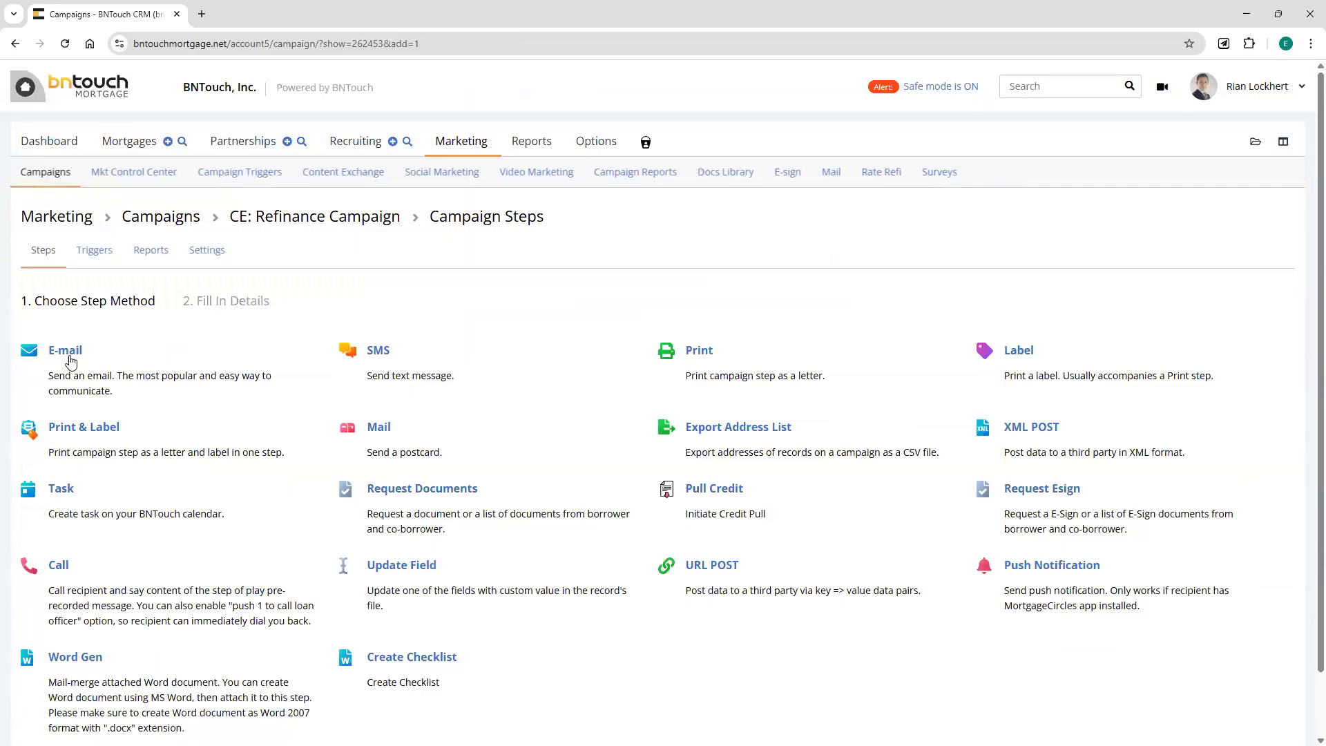
click(70, 361)
click(675, 448)
click(712, 474)
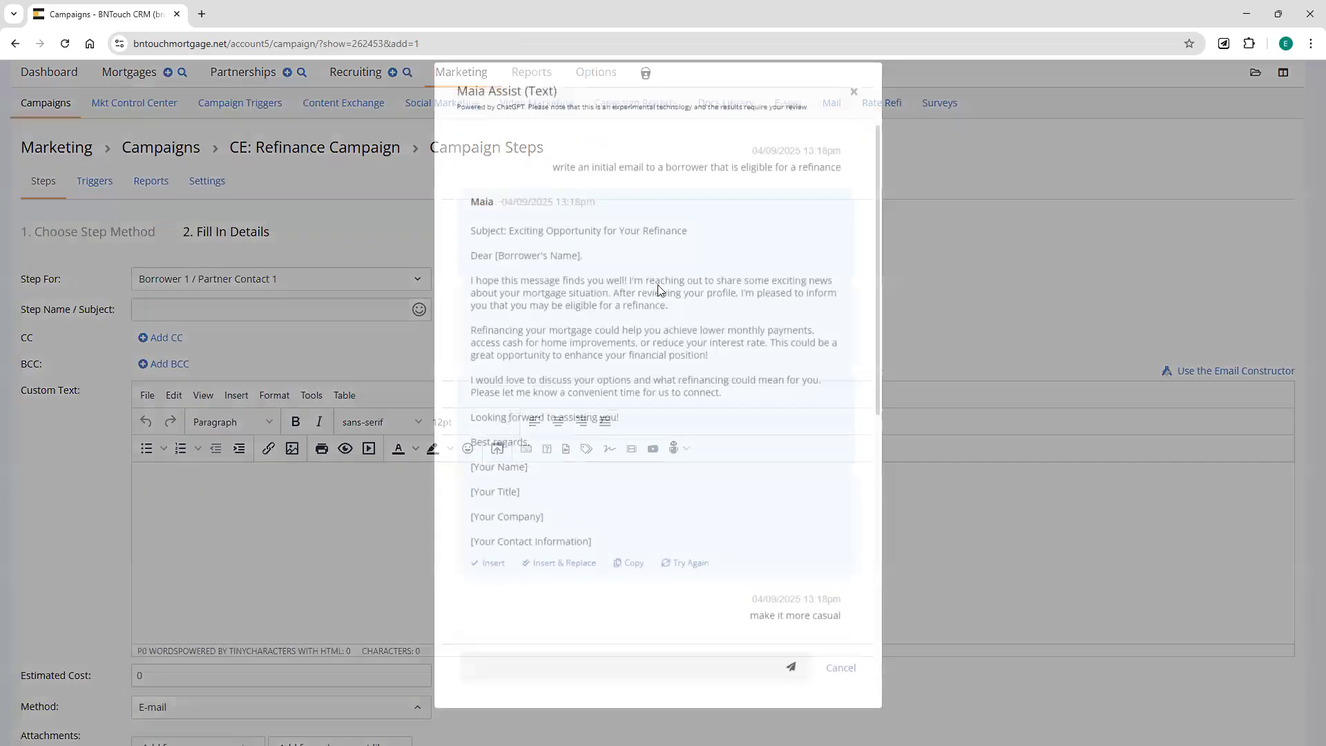
- Reuse the first prompt in Maia, changed to "write a day 3 follow up email to a borrower that is eligible for a refinance"
scroll(643, 341, up, 10)
drag(553, 185, 860, 198)
key(ctrl+c)
click(568, 682)
key(ctrl+v)
drag(496, 684, 534, 683)
text(day 3 follow up)
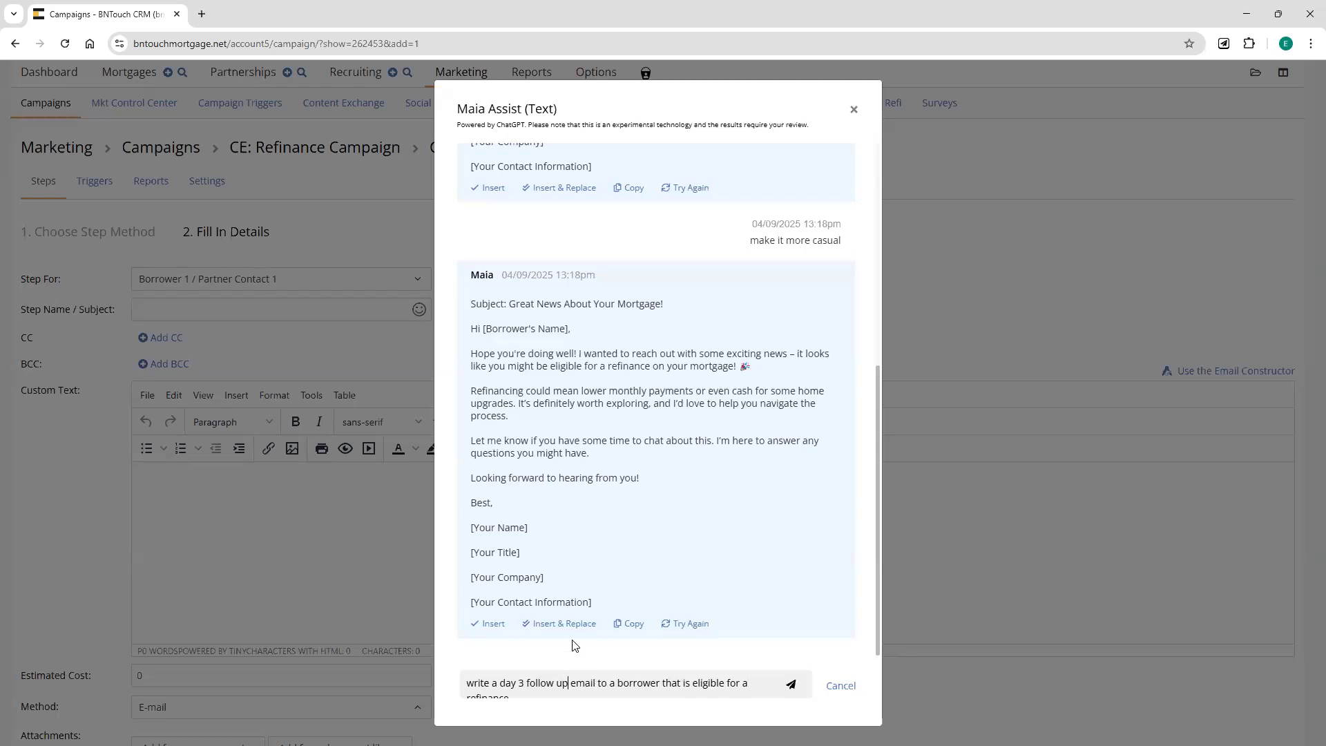
click(791, 683)
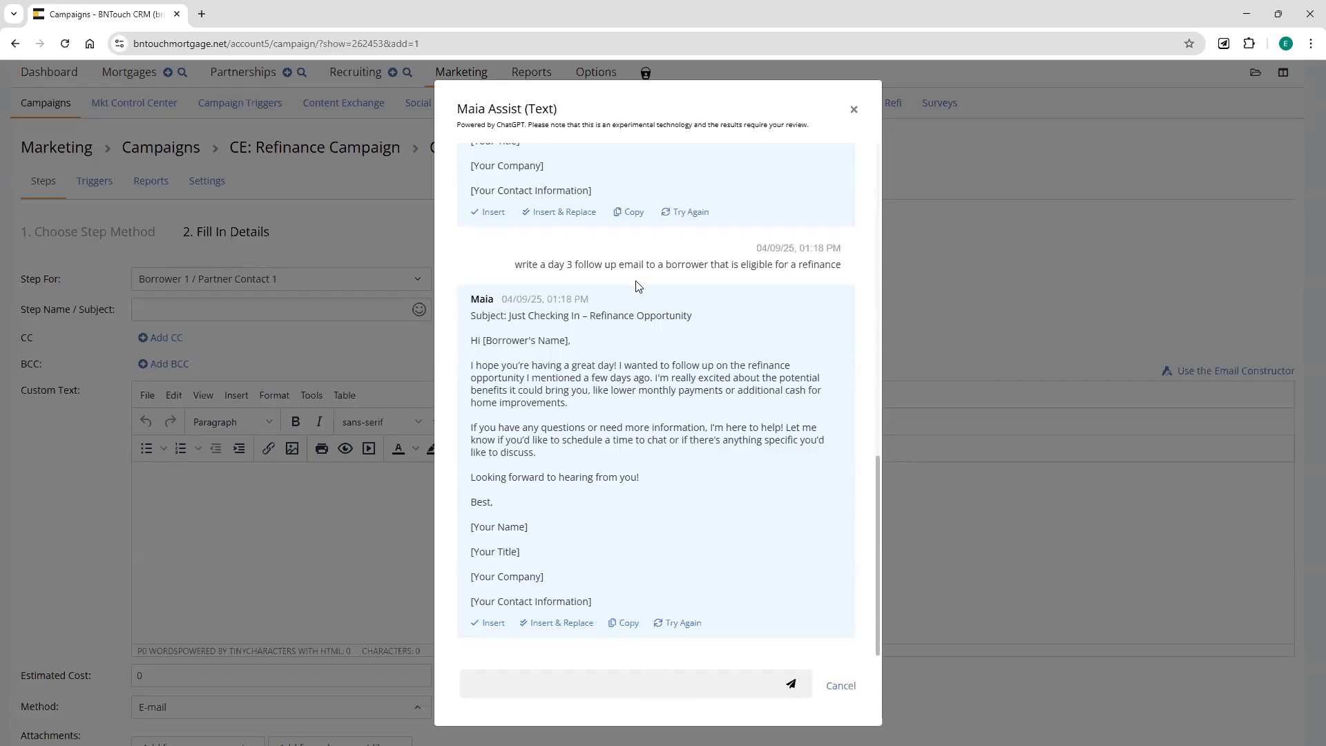
- Ask Maia to "remove signature", and leave the unsaved email step for the campaign's steps list
click(543, 683)
text(remove signature)
key(Return)
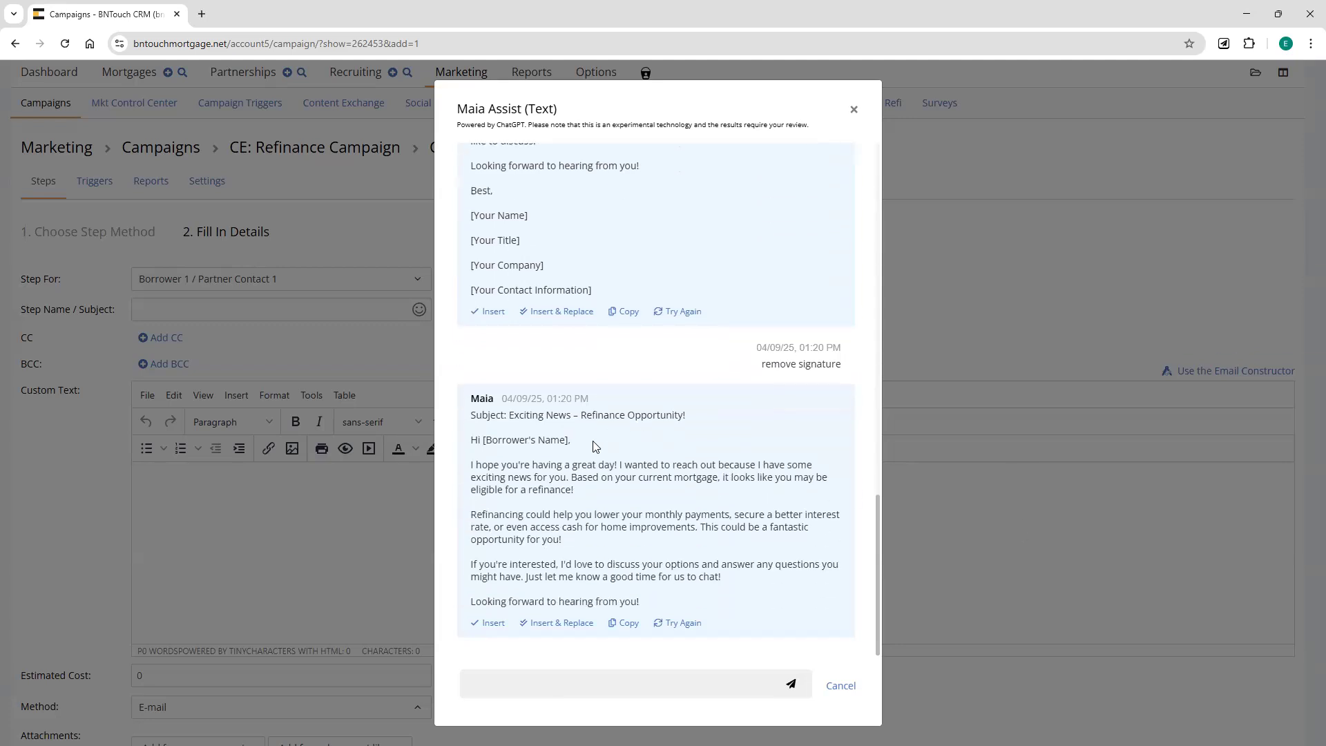
click(853, 111)
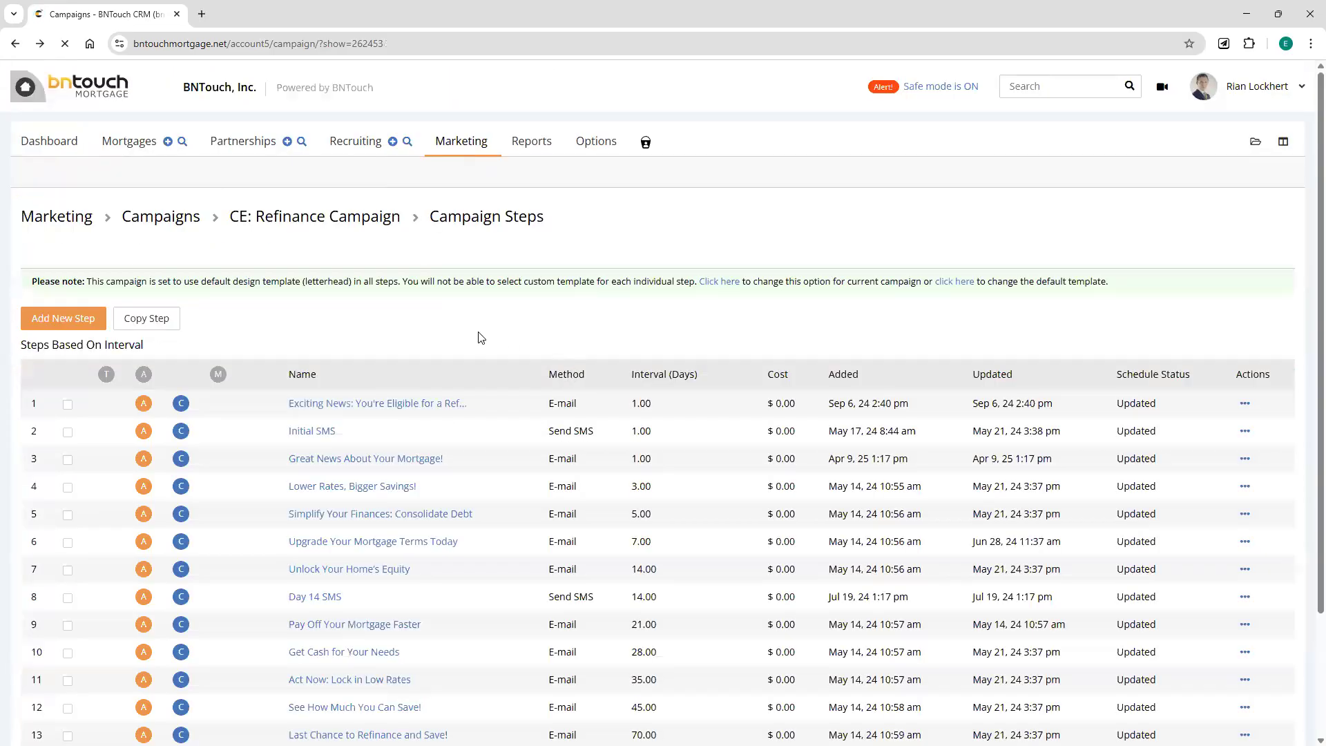
- Delete the "Great News About Your Mortgage!" step from the Refinance Campaign
scroll(594, 304, down, 2)
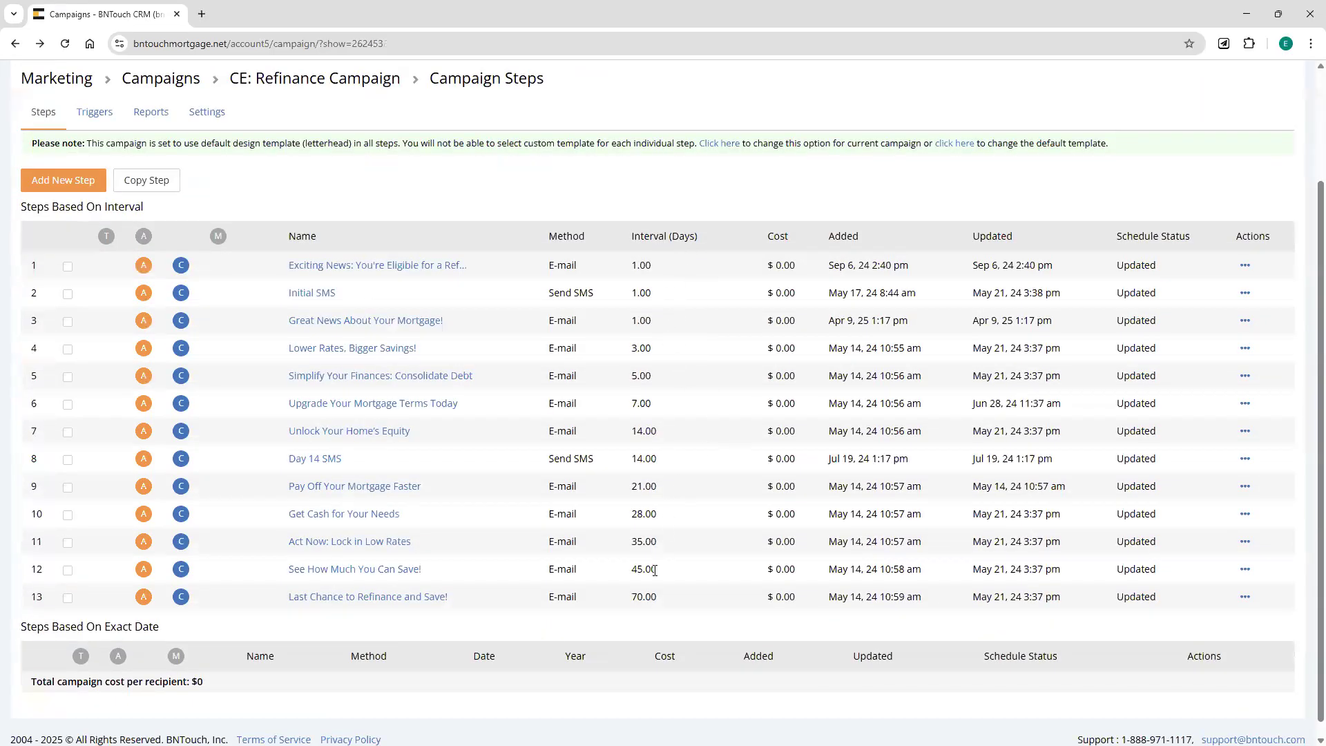
click(1245, 321)
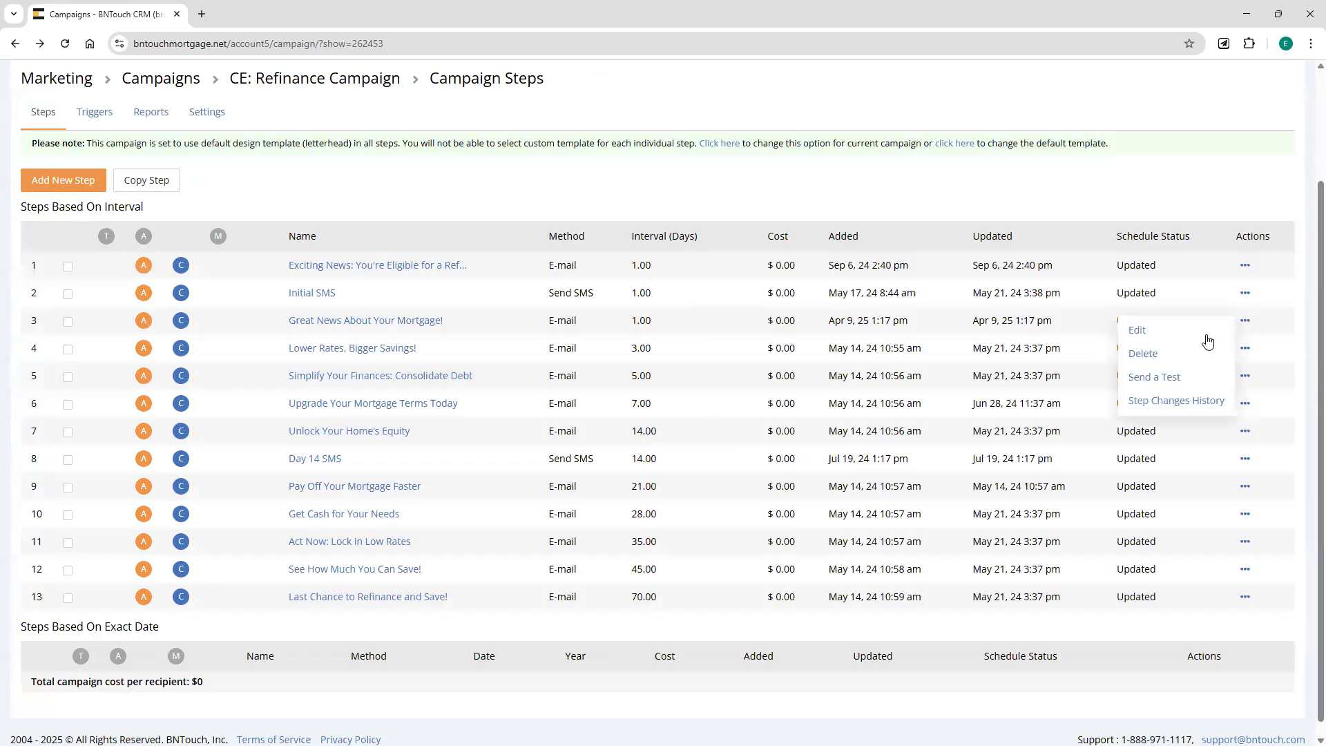
click(1176, 352)
click(609, 453)
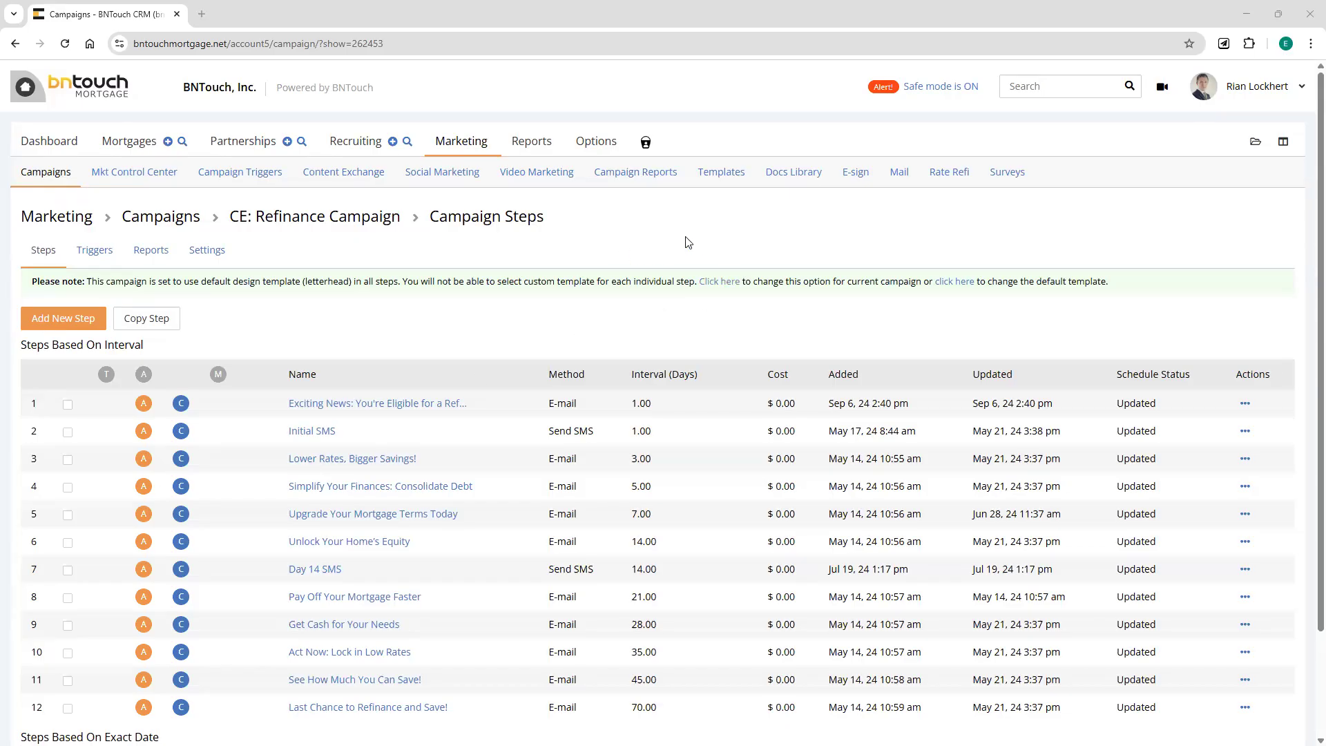
- Open the marketing Content Exchange and look over the campaigns by BNTouch
click(337, 181)
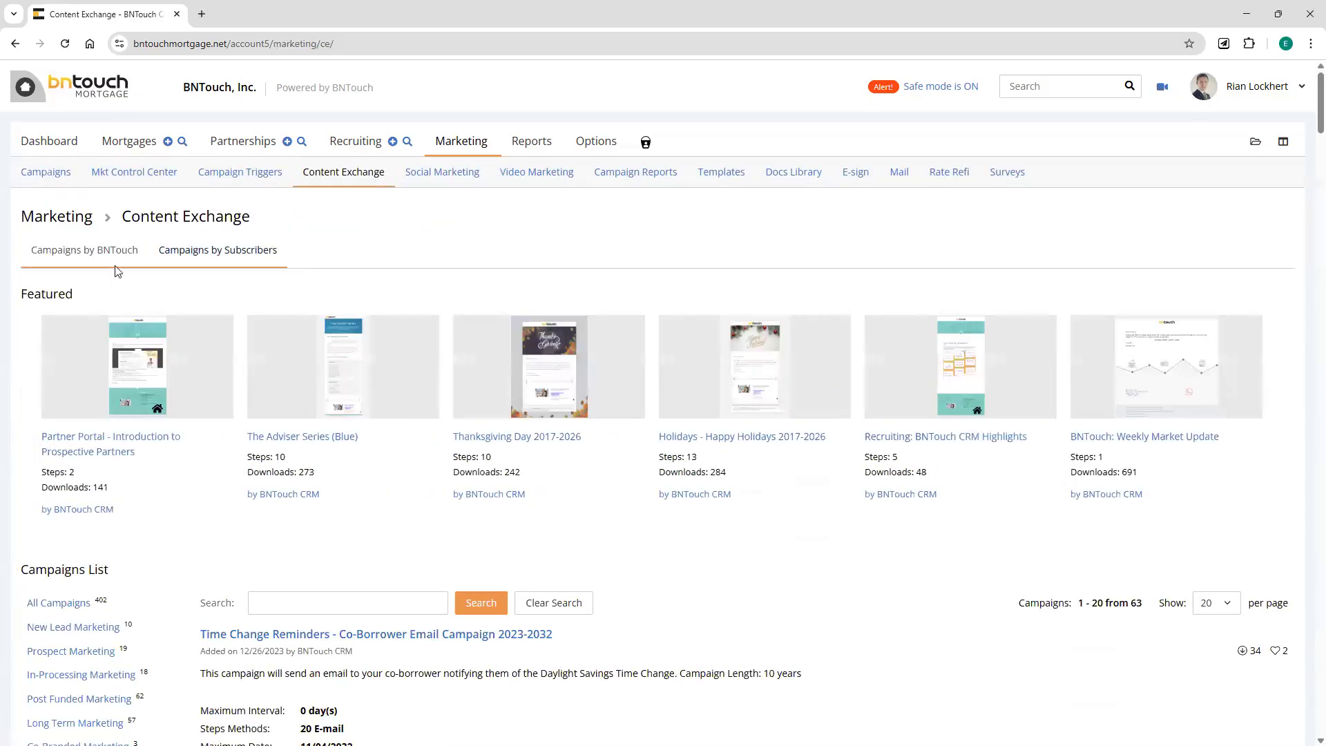
scroll(148, 451, down, 1)
scroll(179, 481, up, 1)
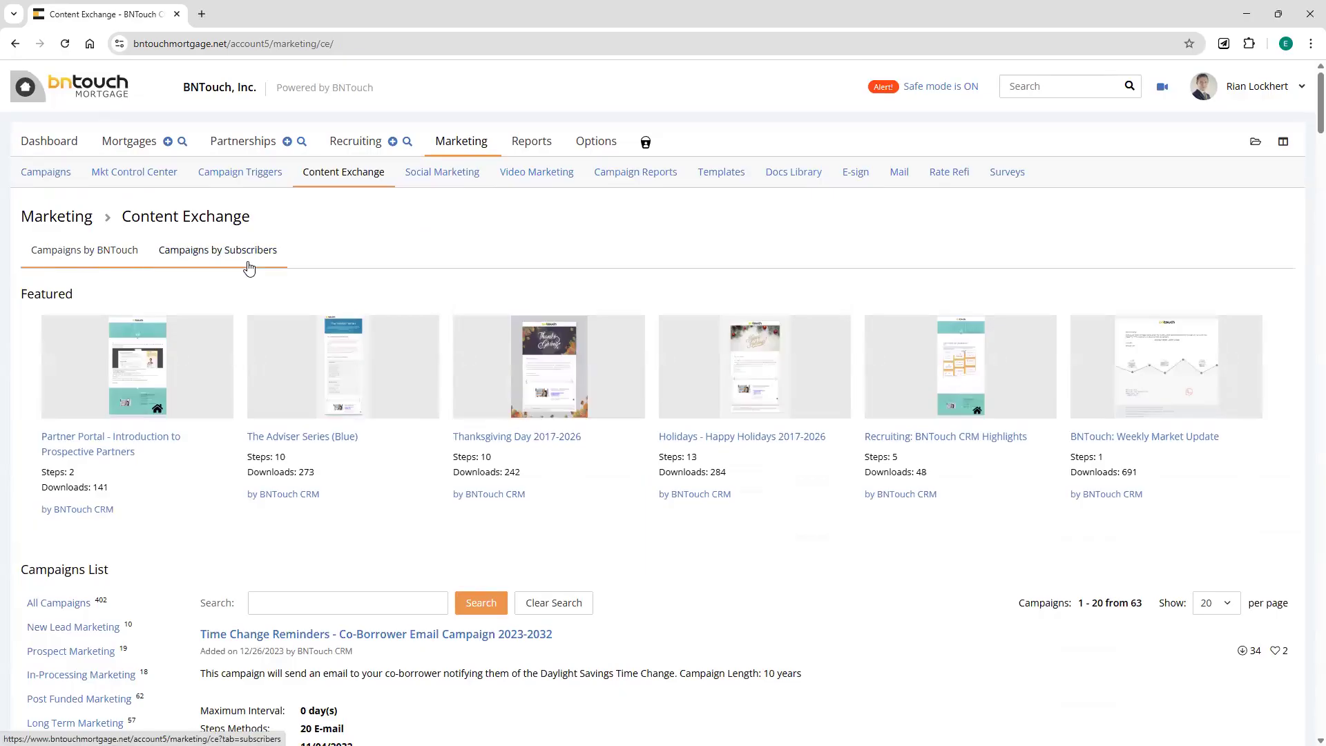
- Search the Content Exchange campaigns by subscribers for "b's"
click(249, 266)
click(341, 331)
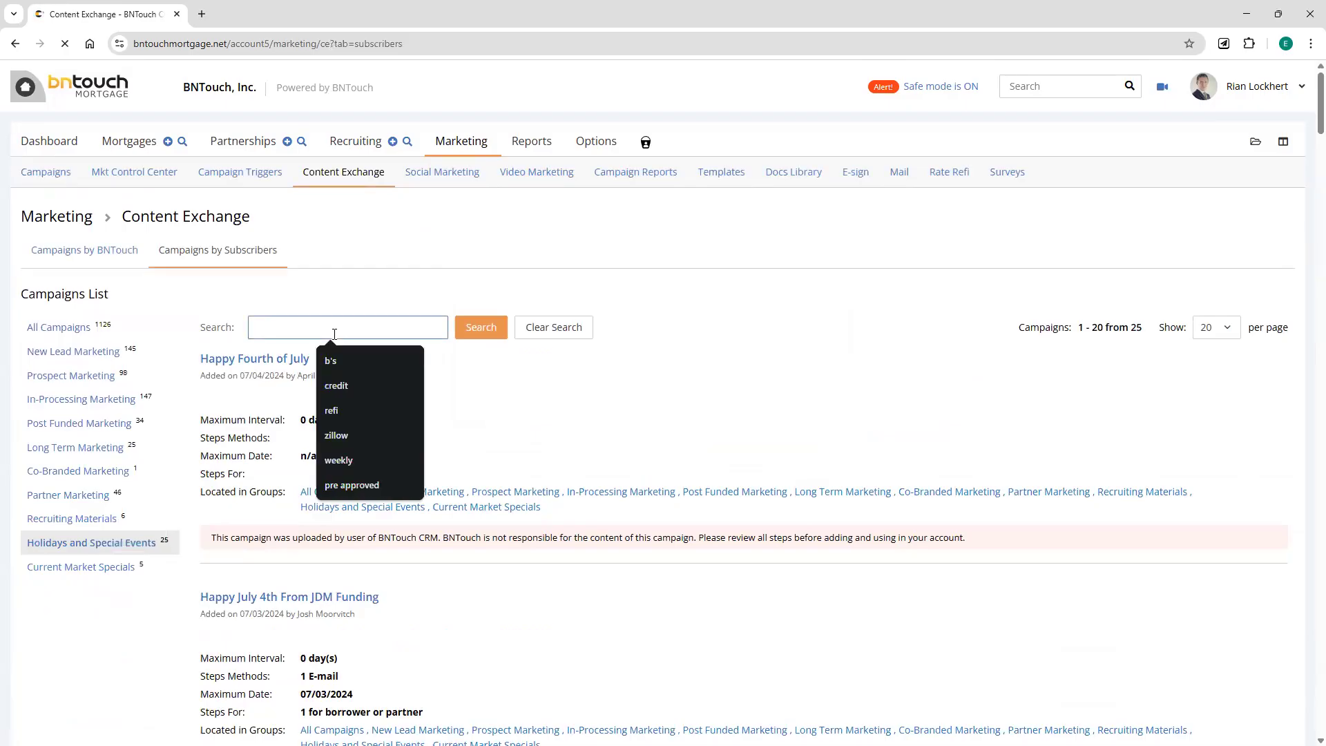
text(b's)
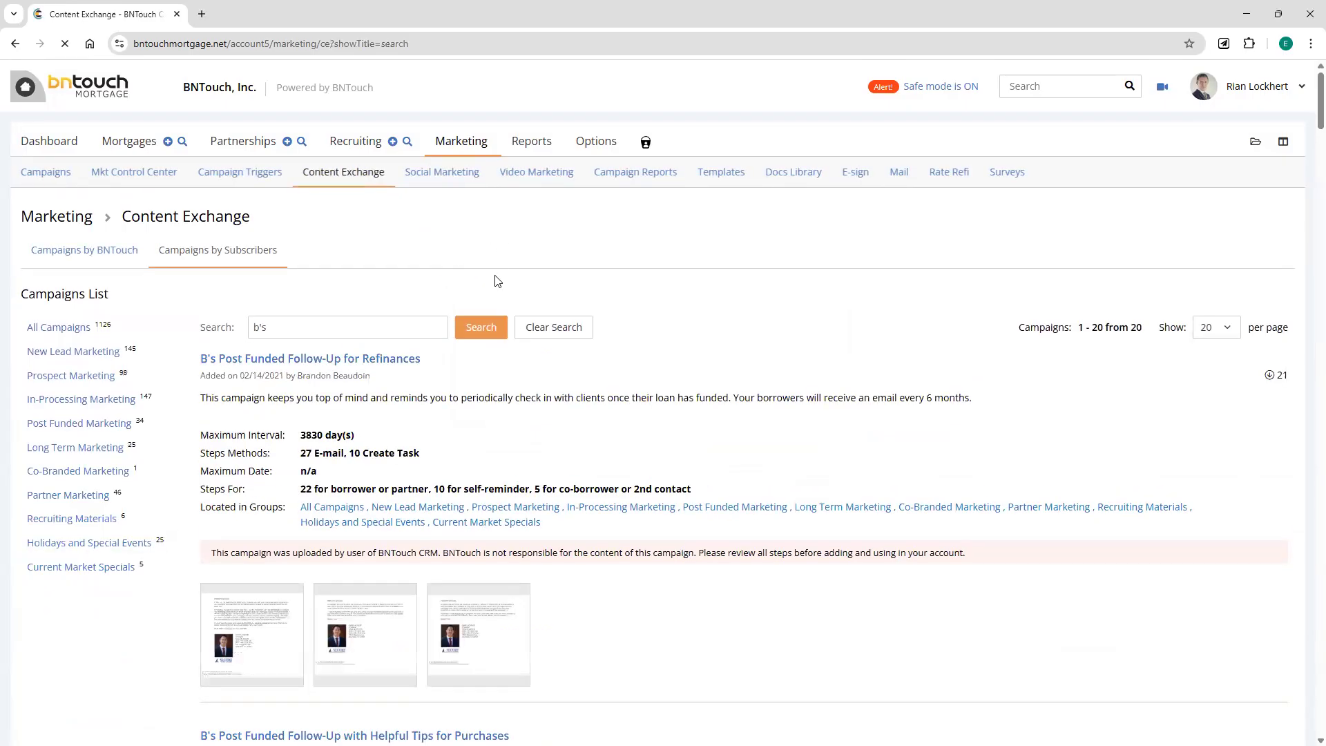
- Look over the subscriber campaigns found for "b's", including their descriptions, step methods and email previews
scroll(767, 297, down, 6)
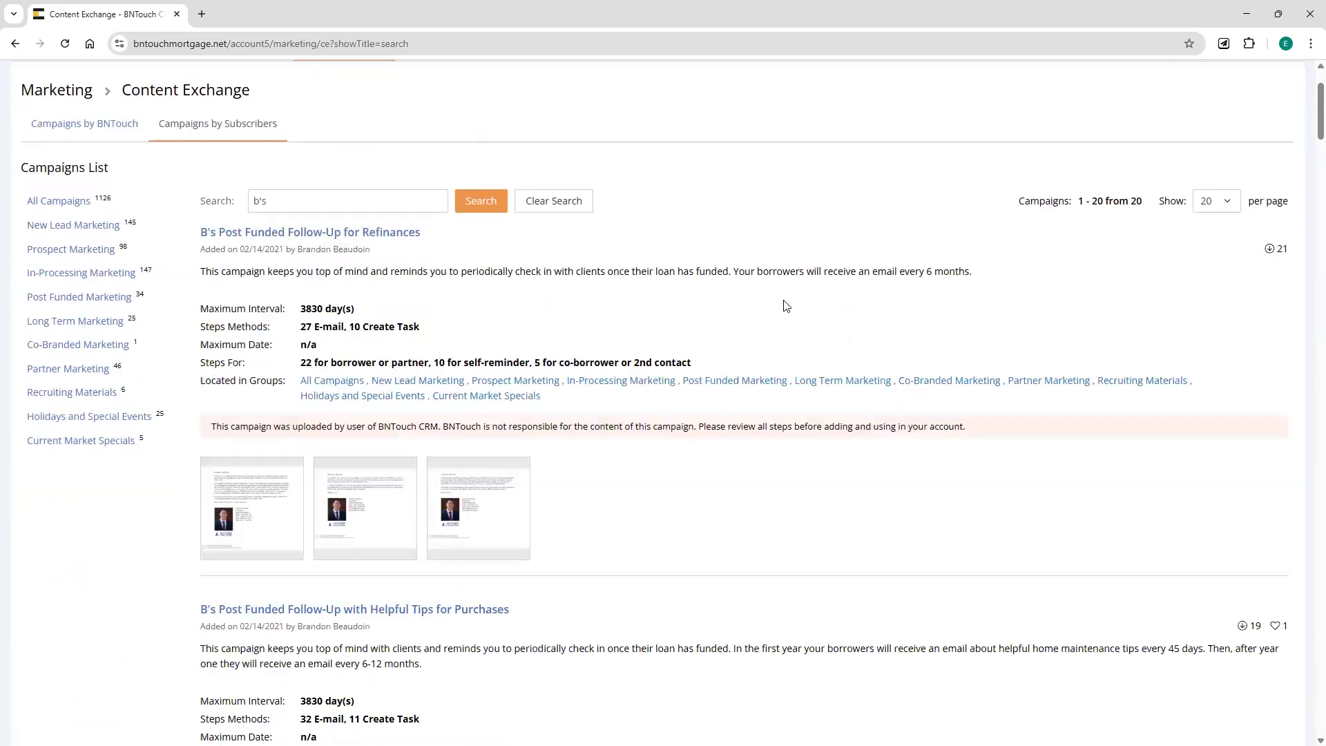
scroll(795, 314, down, 1)
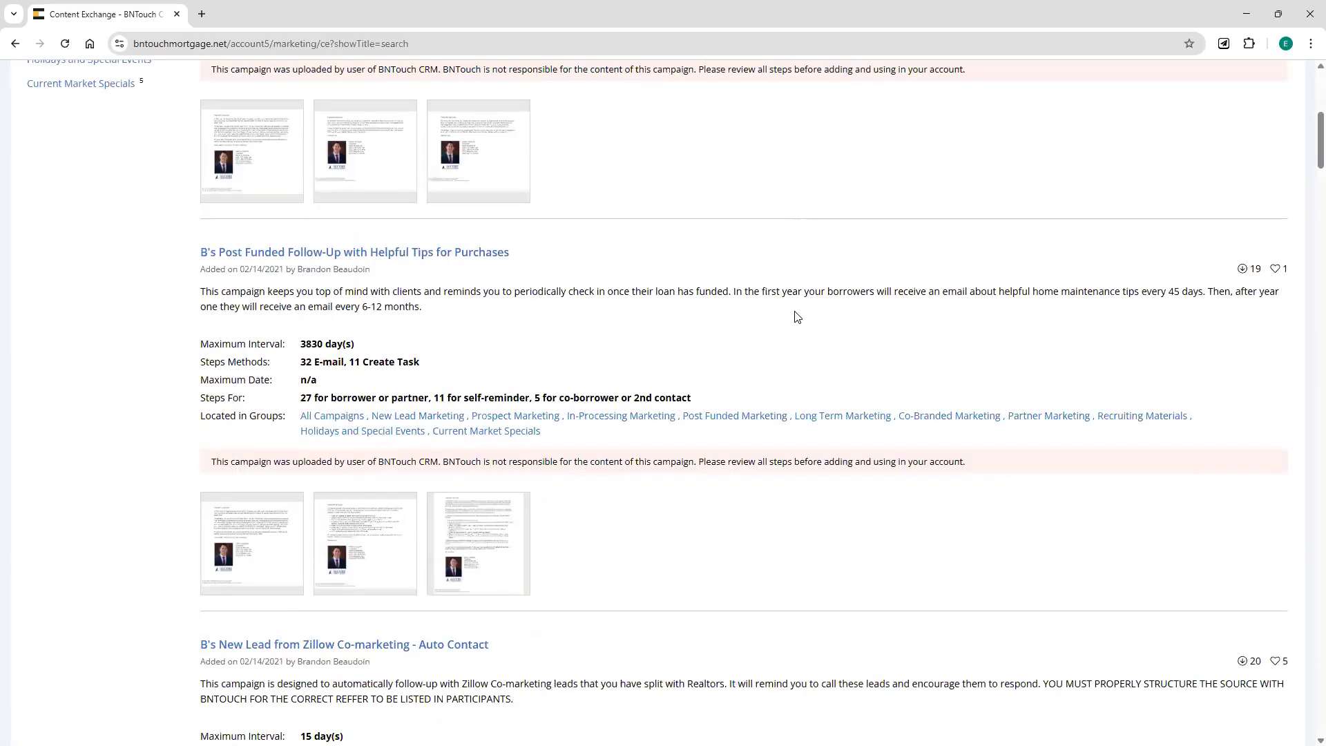
scroll(801, 317, down, 5)
scroll(691, 366, down, 1)
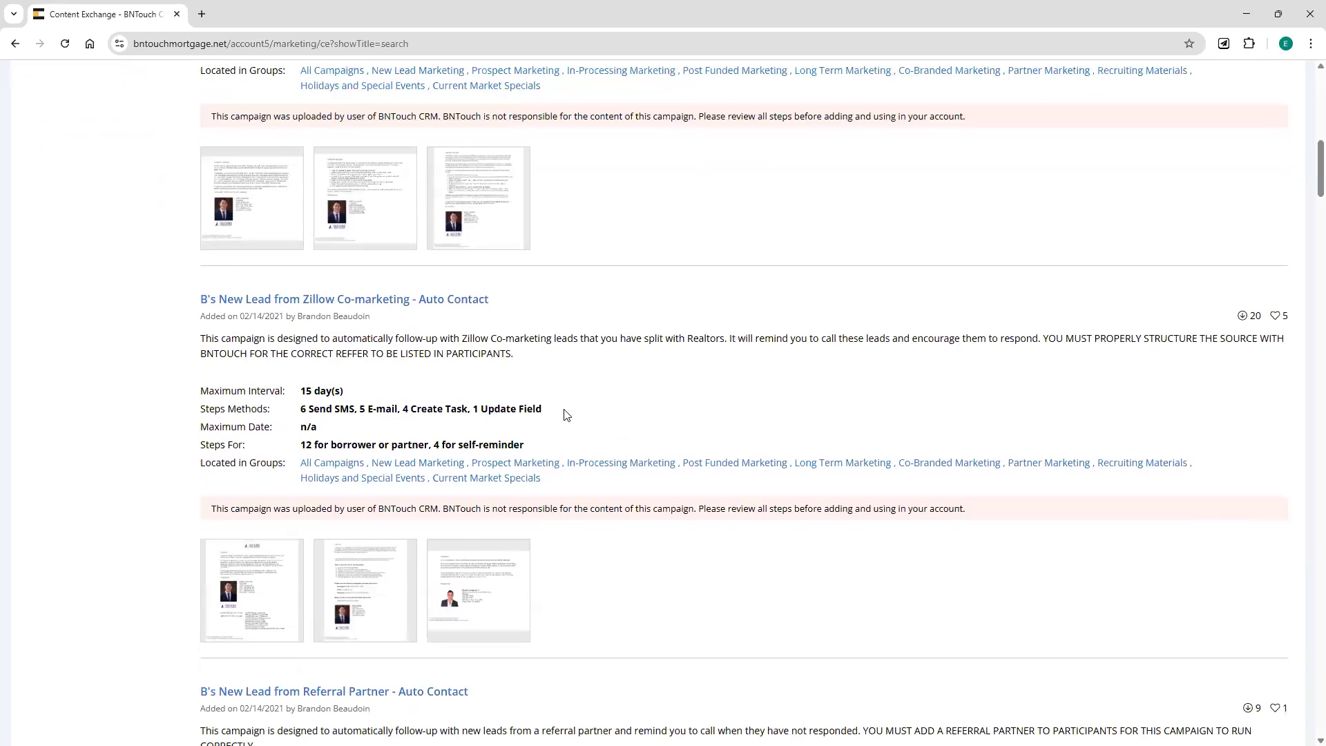
scroll(571, 405, down, 1)
scroll(580, 422, down, 5)
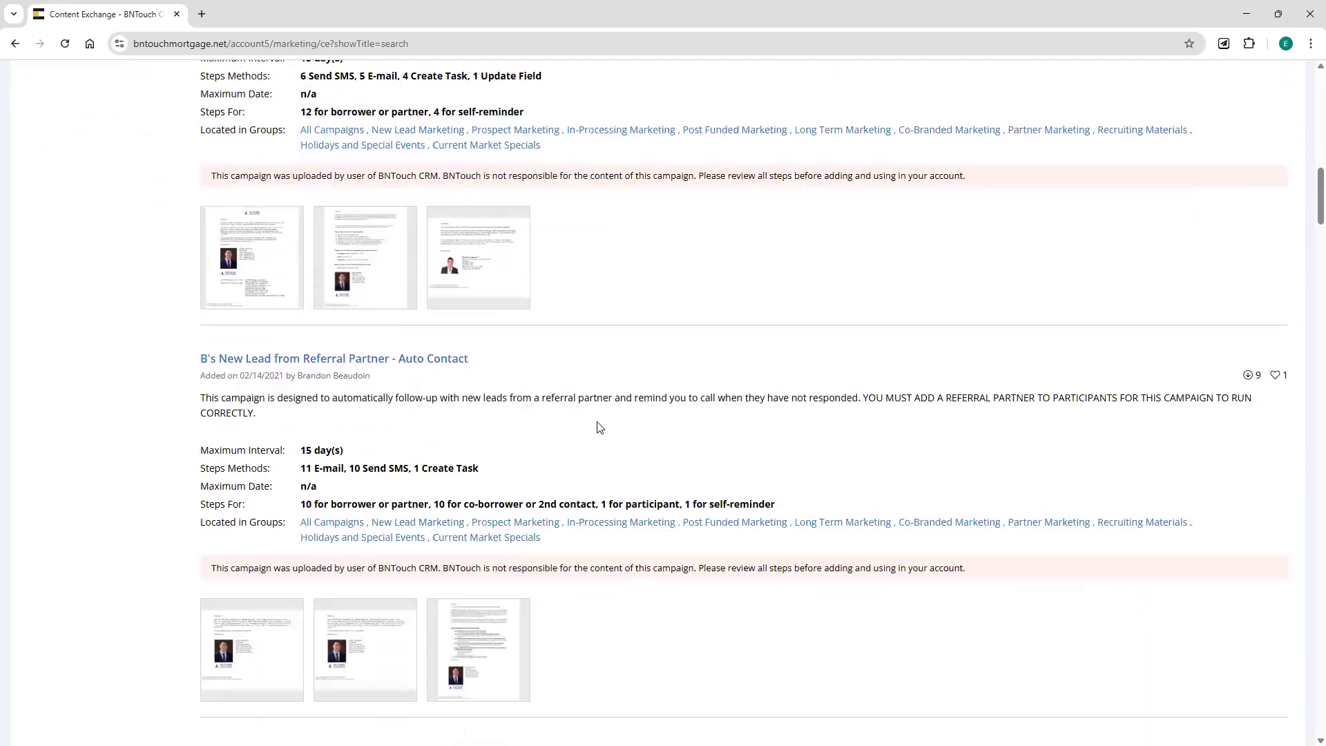
scroll(608, 449, down, 3)
scroll(599, 467, down, 2)
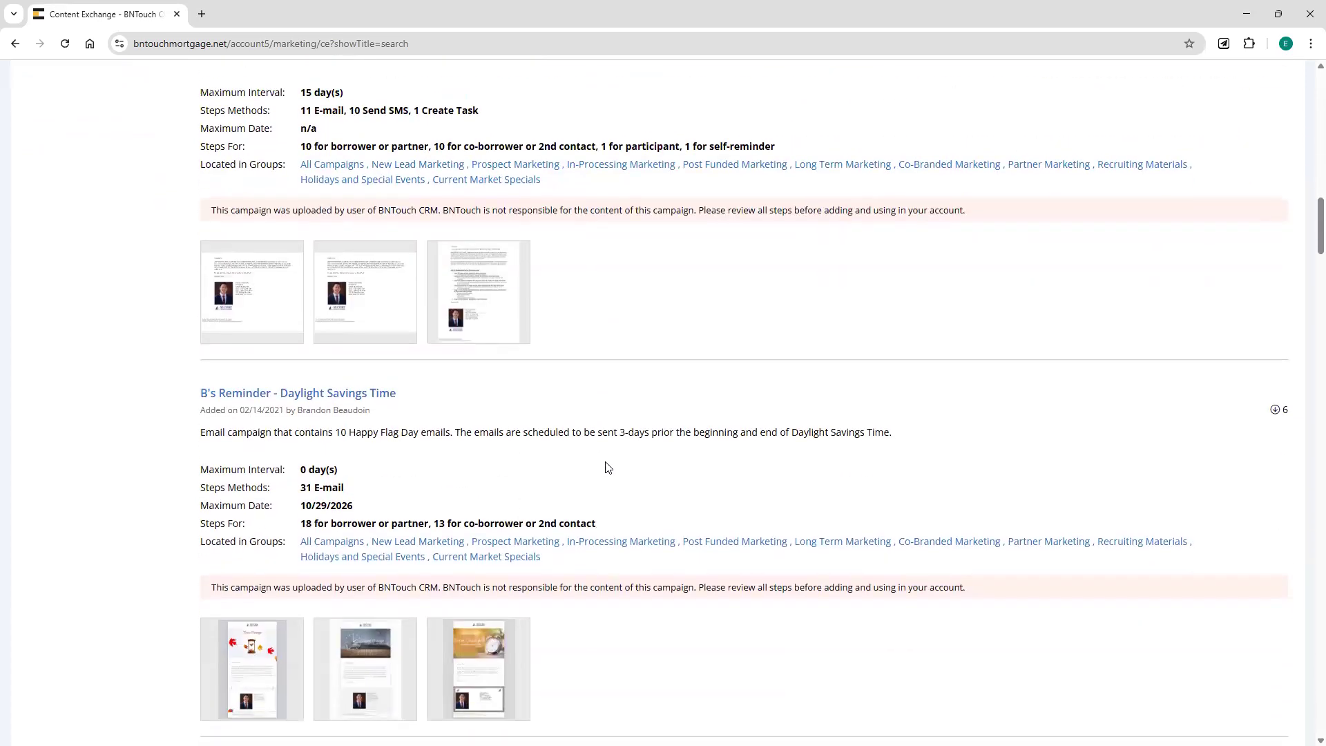
scroll(666, 408, down, 1)
scroll(694, 298, down, 1)
scroll(643, 476, down, 3)
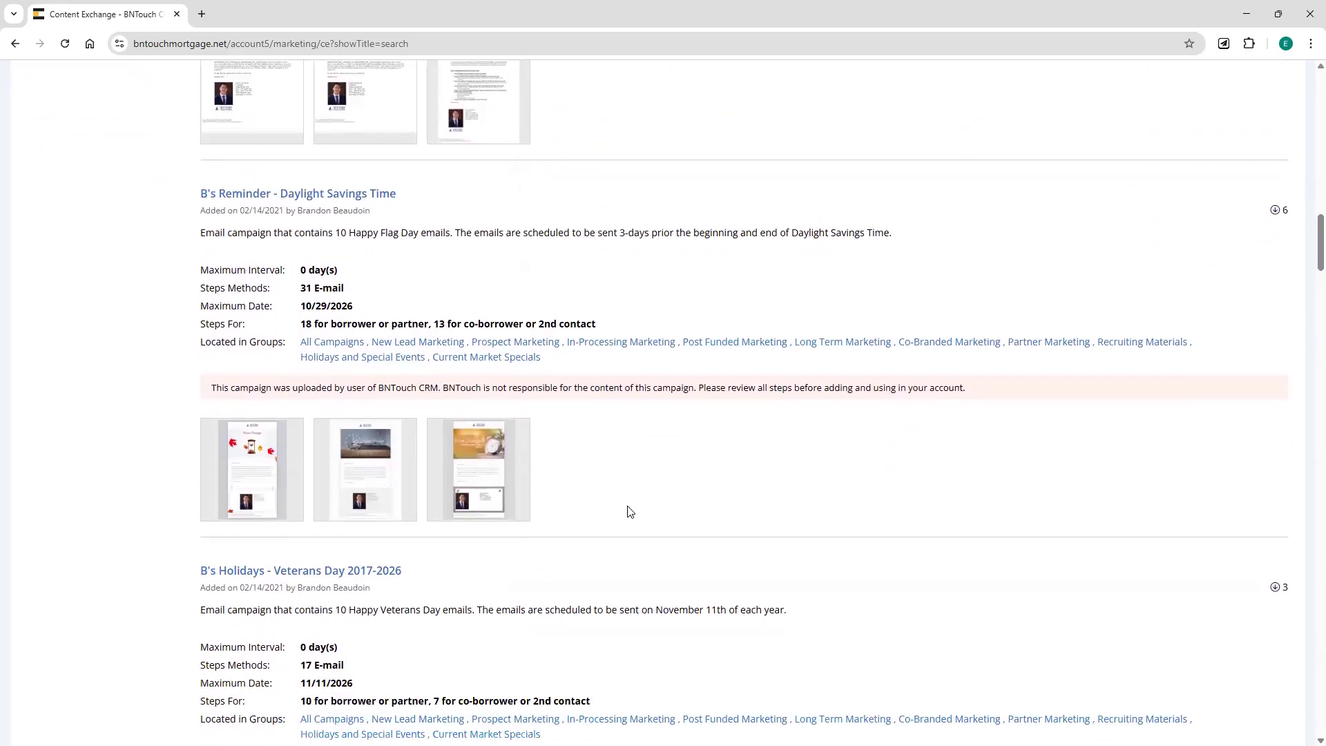
scroll(697, 518, down, 1)
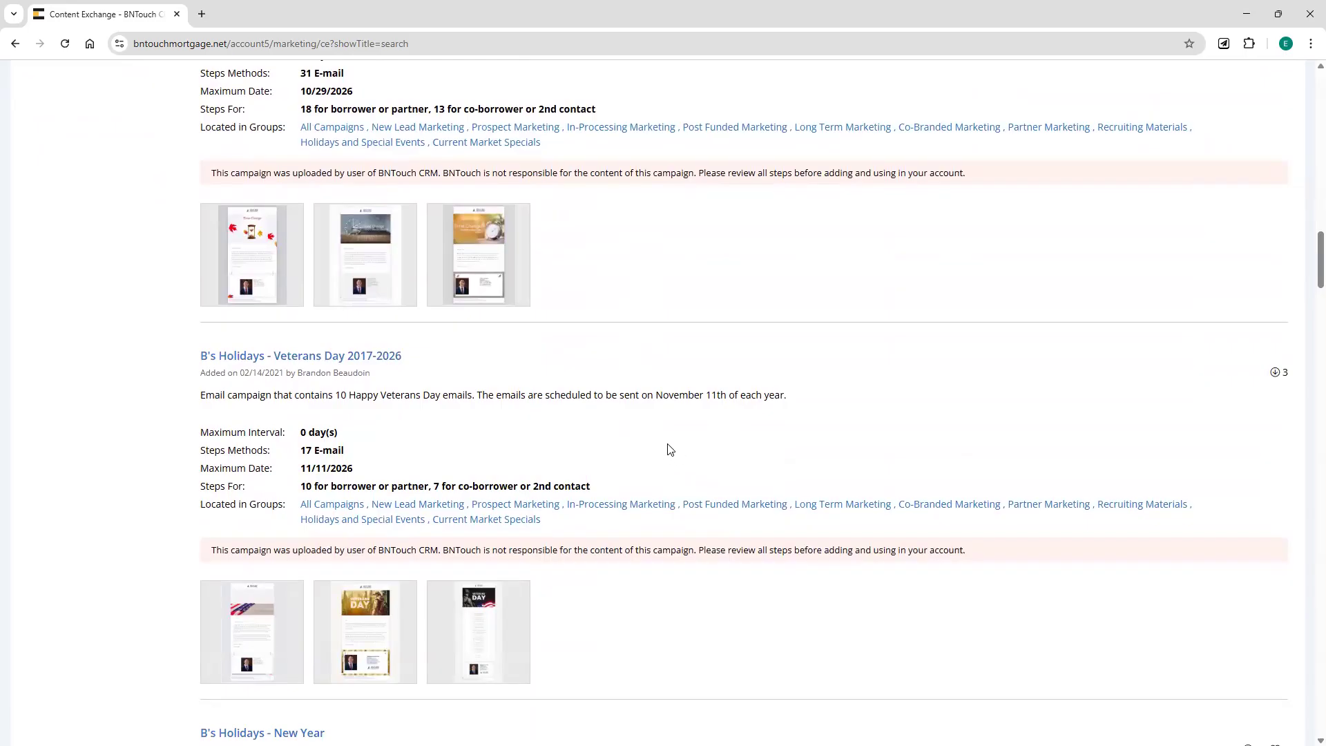
scroll(667, 448, down, 7)
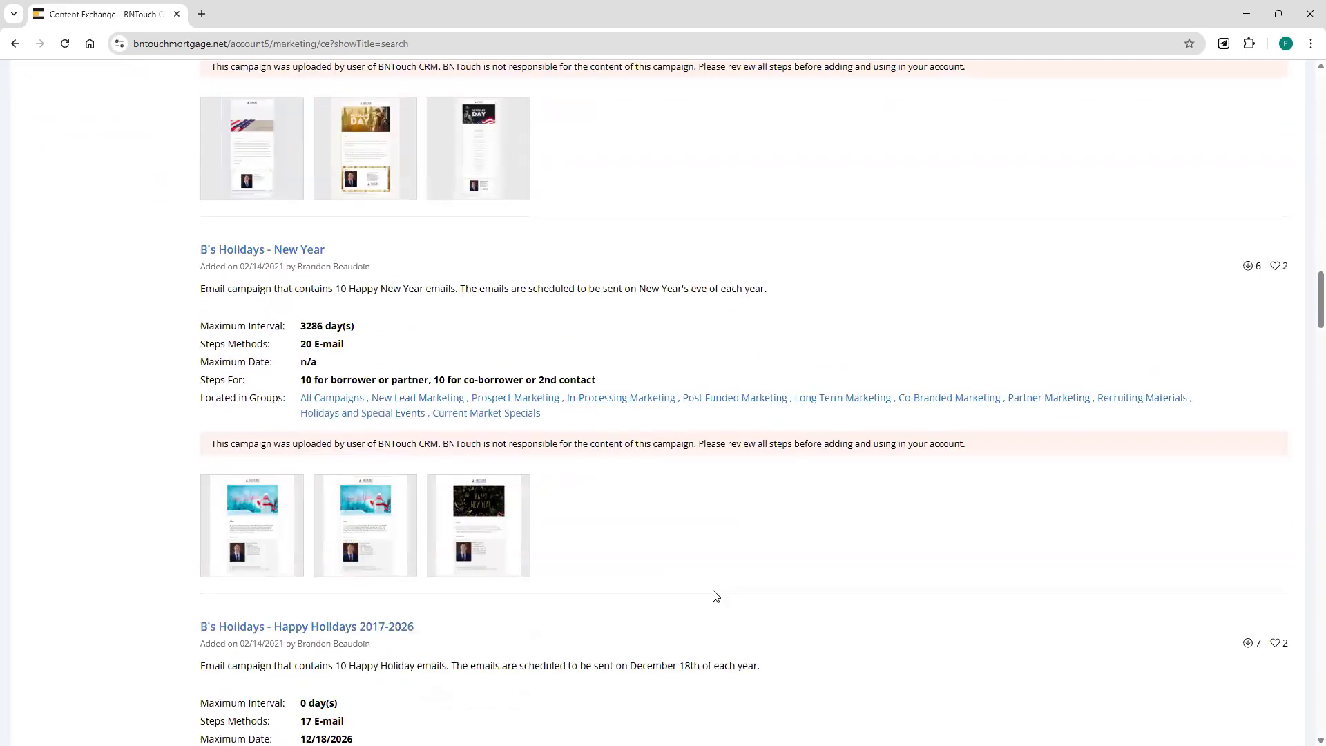
scroll(705, 532, up, 20)
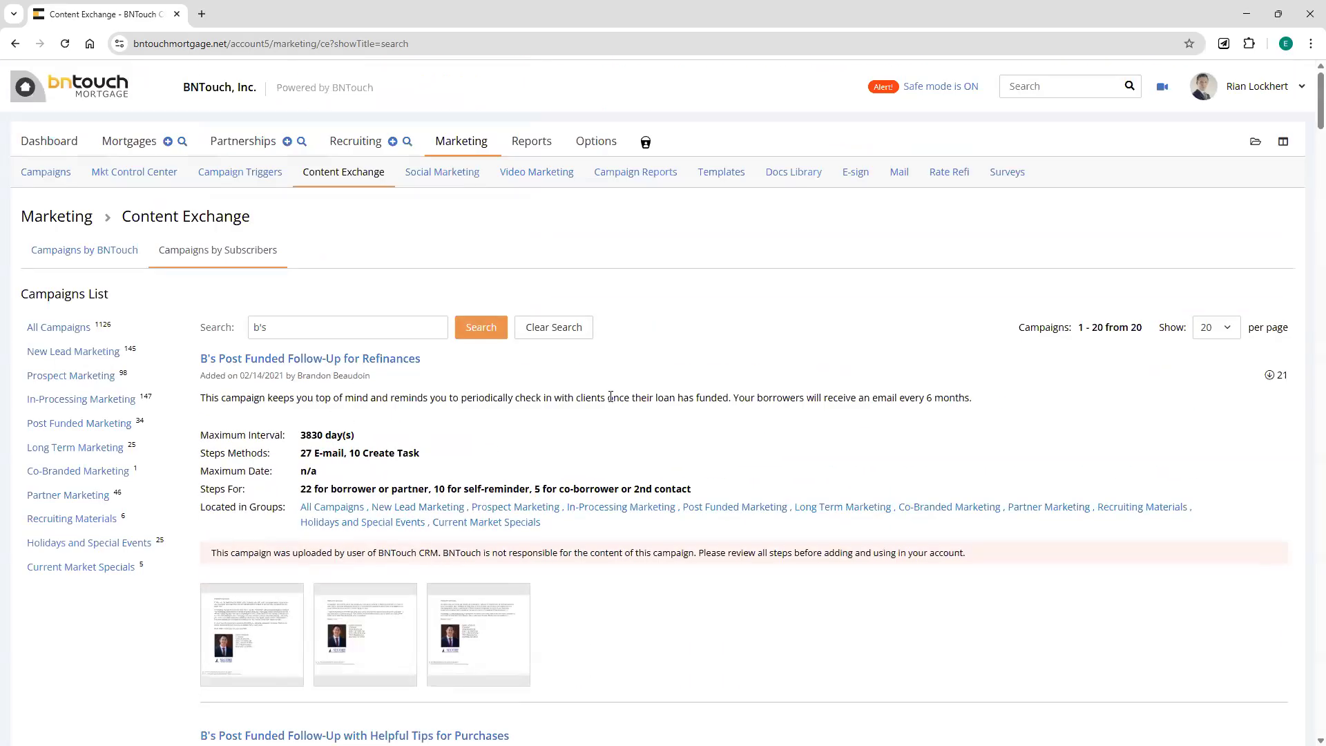
- Switch the Content Exchange to the campaigns by BNTouch and clear the search
click(84, 263)
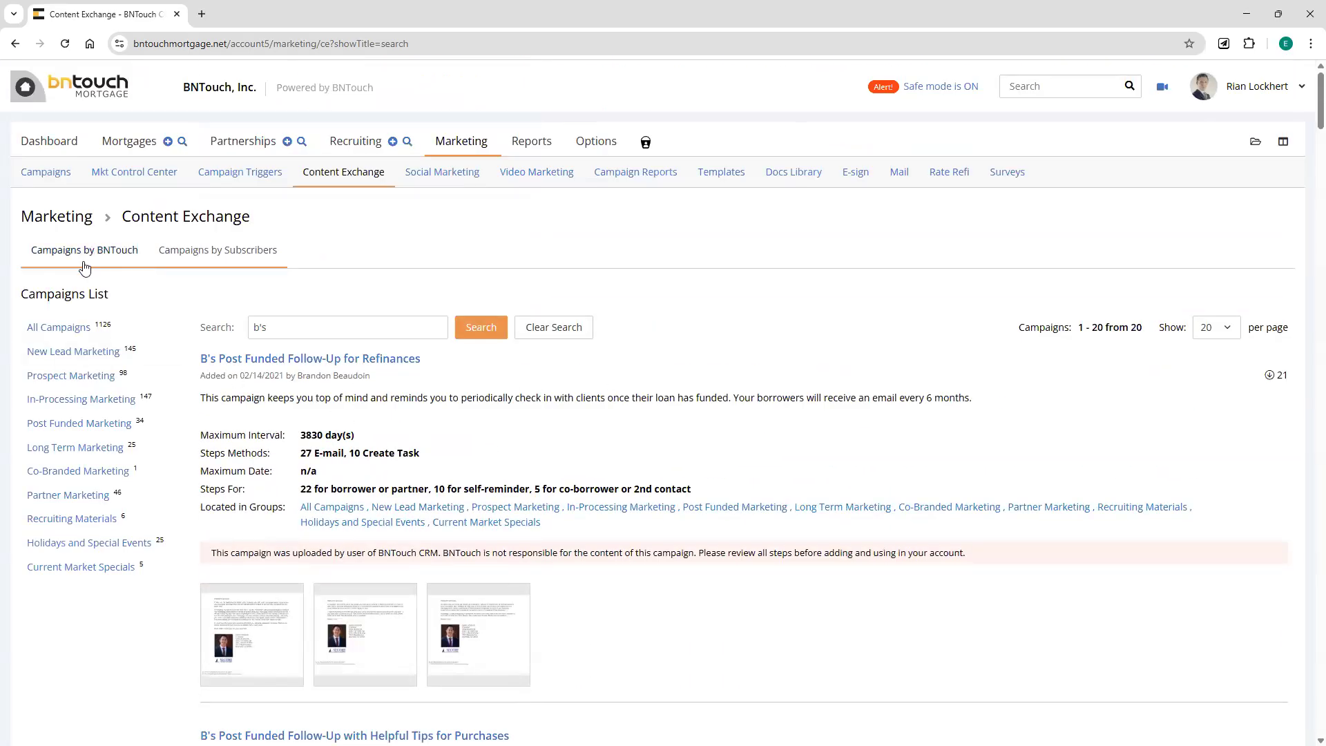
click(90, 264)
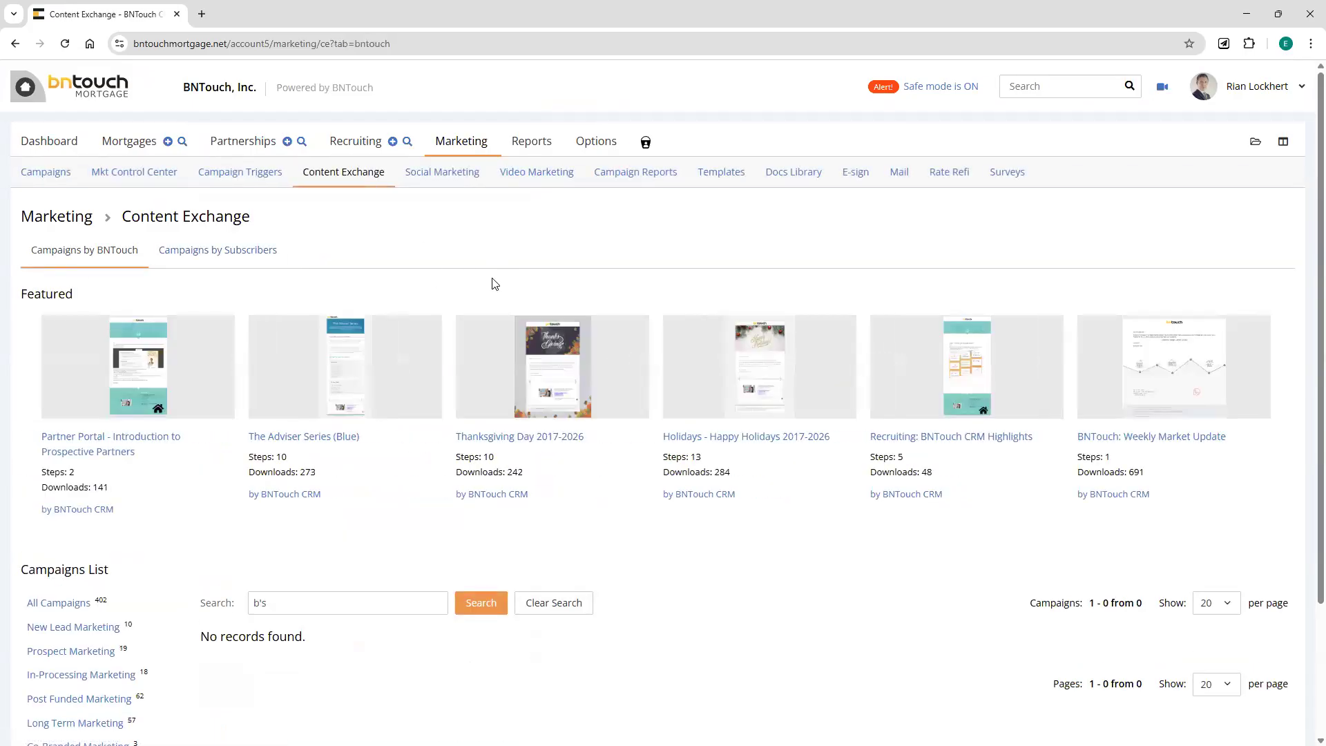
click(552, 605)
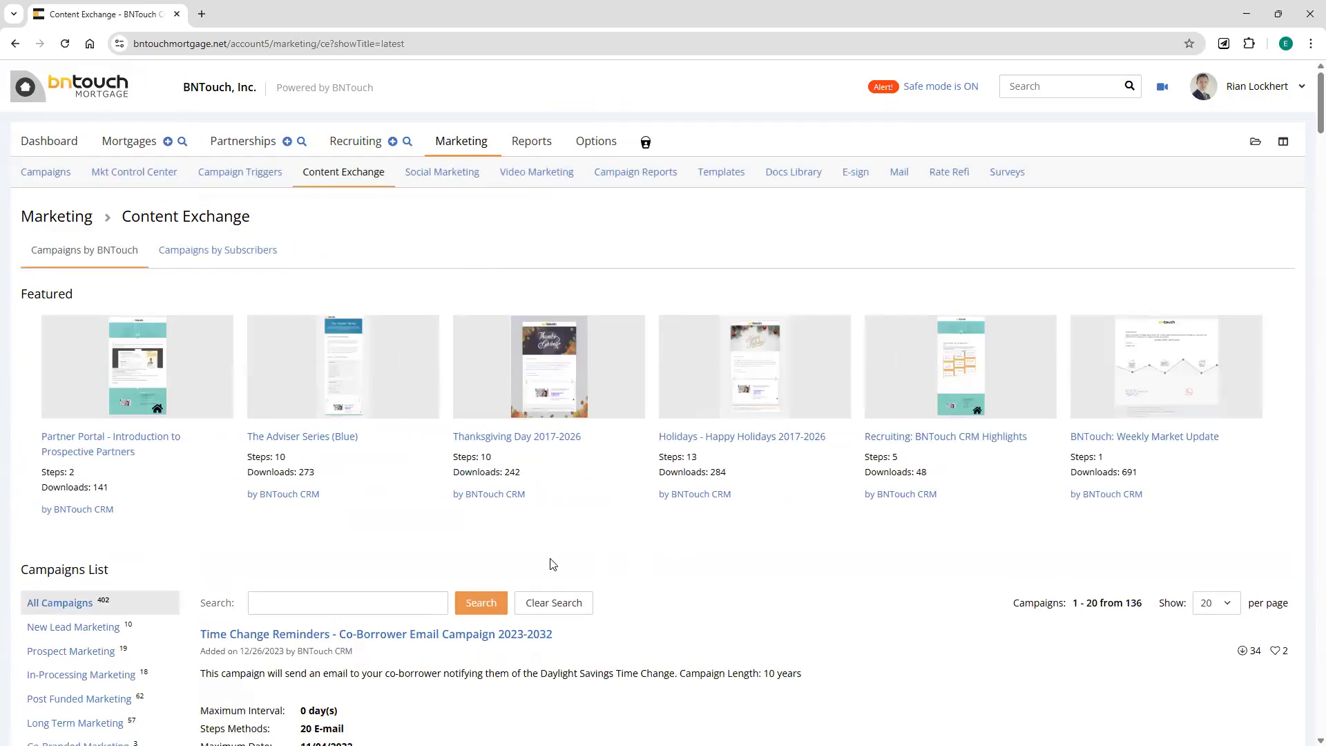
- Open the account's Options page and look over its options, tools and modules, including prices and statuses
click(598, 142)
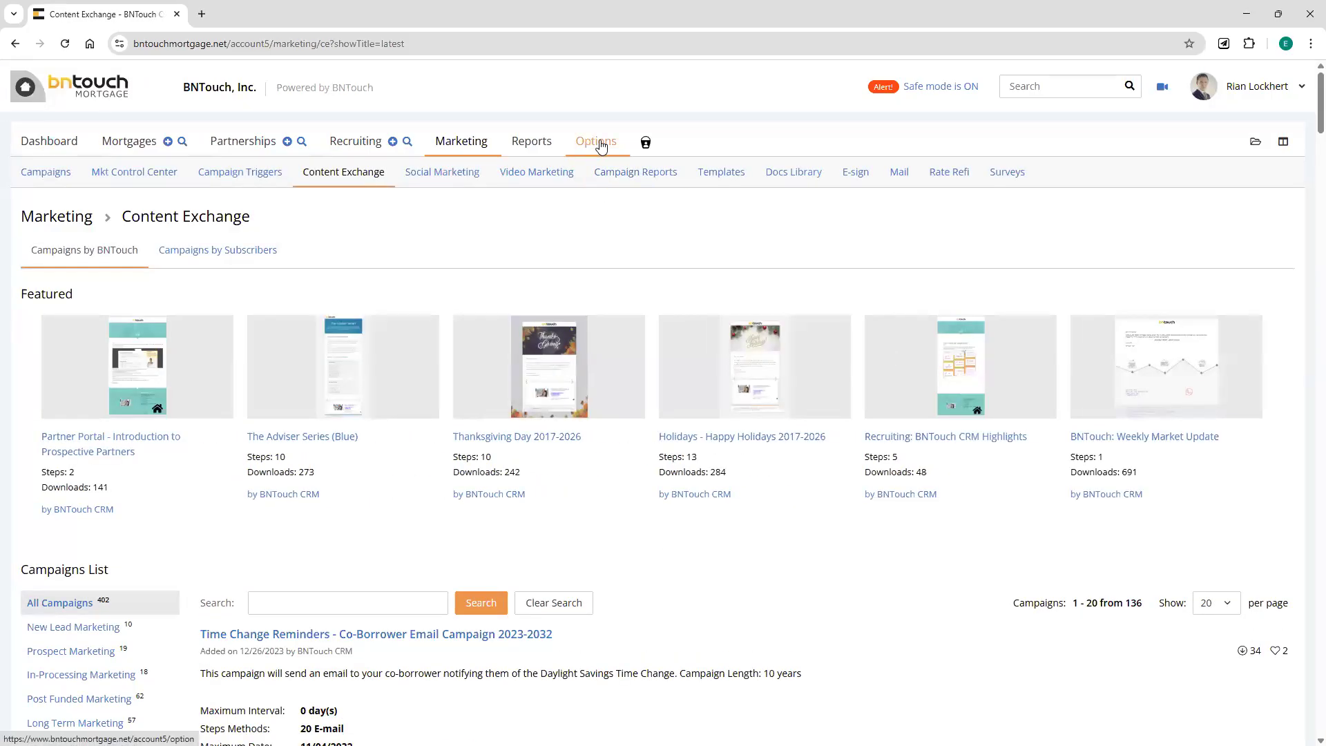
scroll(864, 545, down, 20)
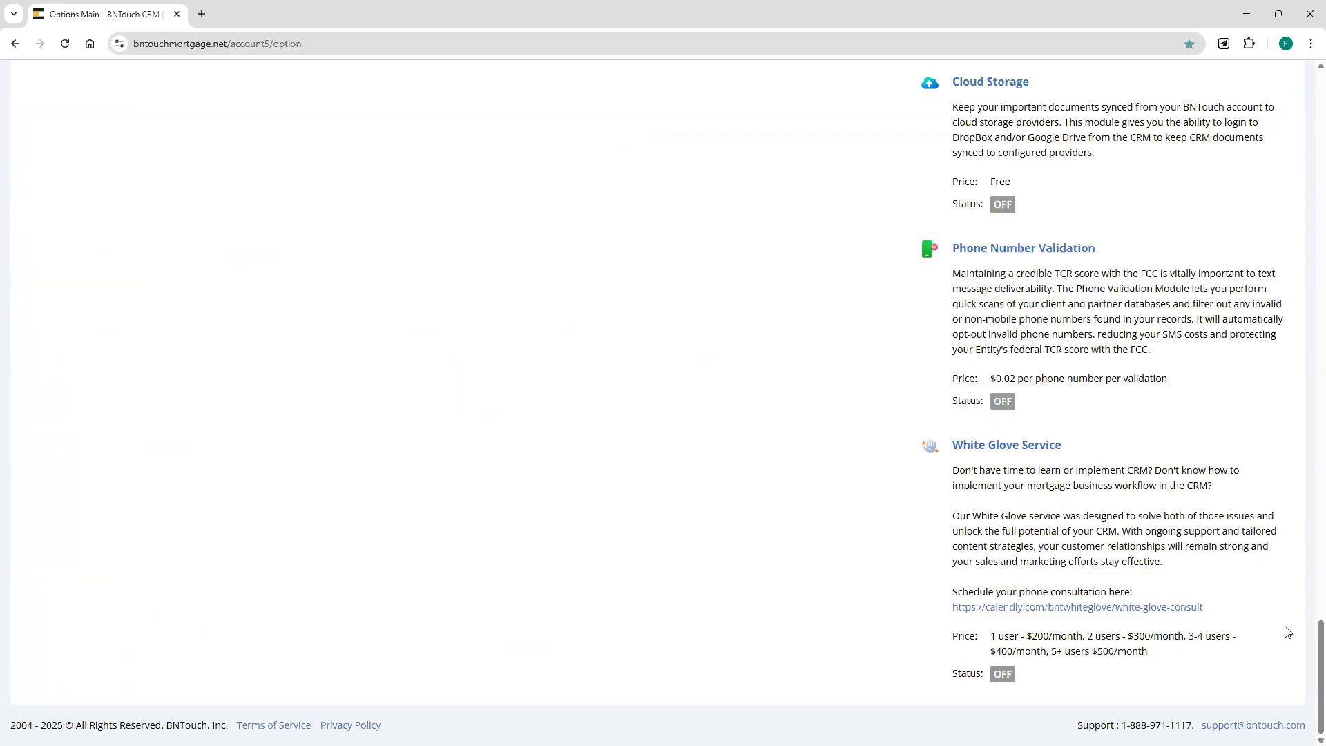
scroll(1015, 221, up, 20)
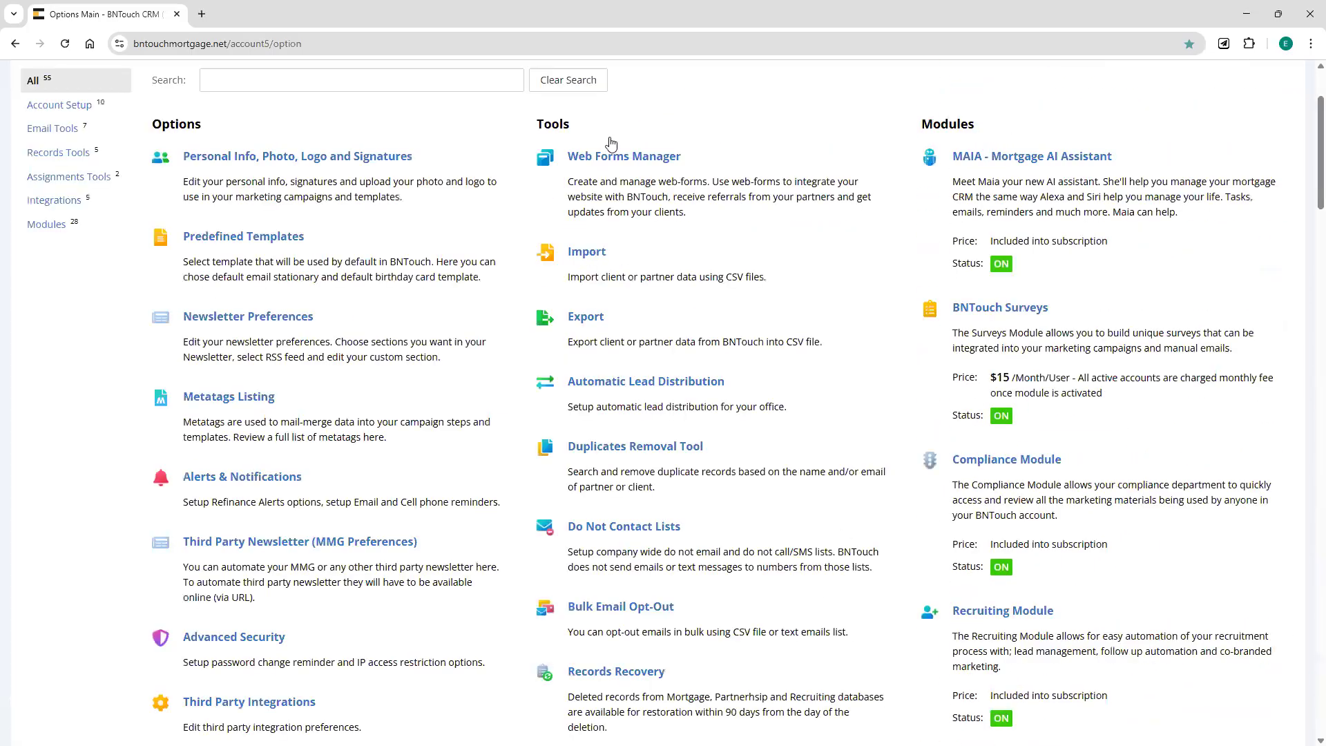
scroll(1290, 636, down, 20)
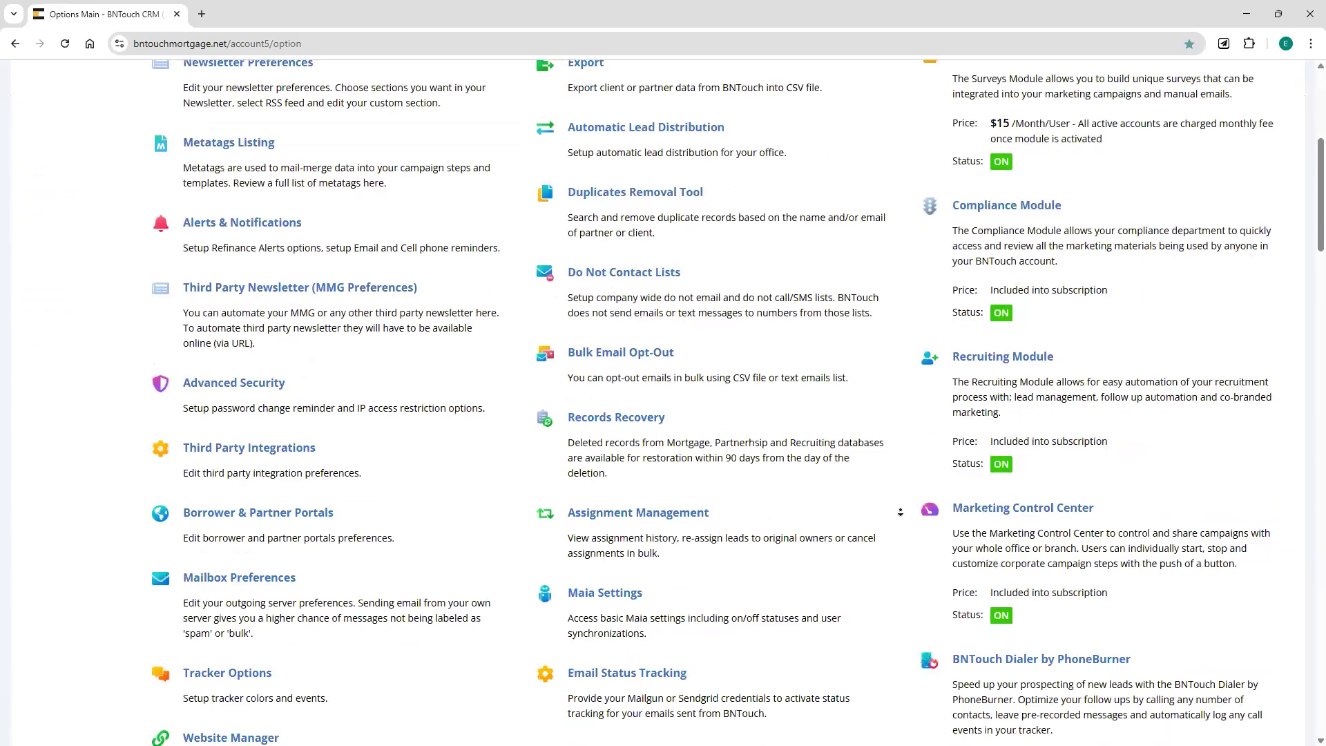